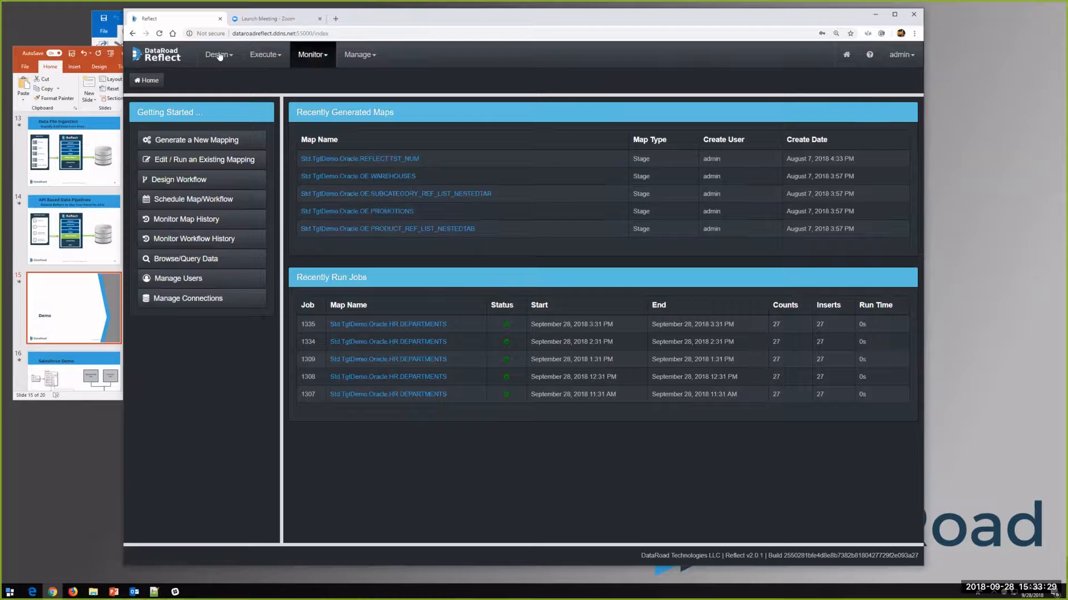
Switch to the PowerPoint presentation, review the enlarged Salesforce Demo slide with its source and target data models, and minimize the presentation
left_click(42, 51)
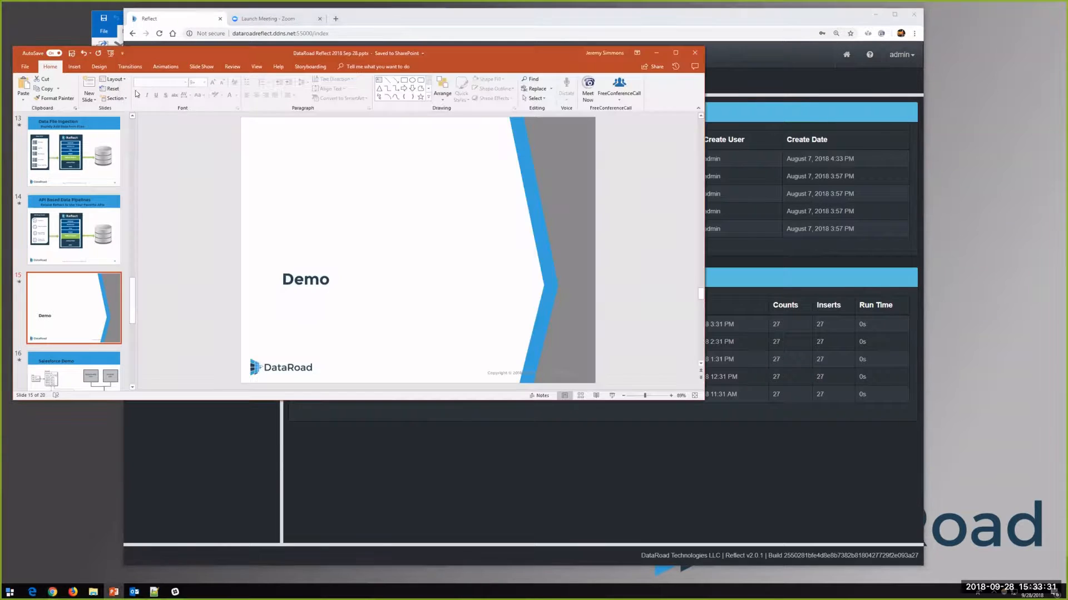
scroll(262, 297, "down", 1)
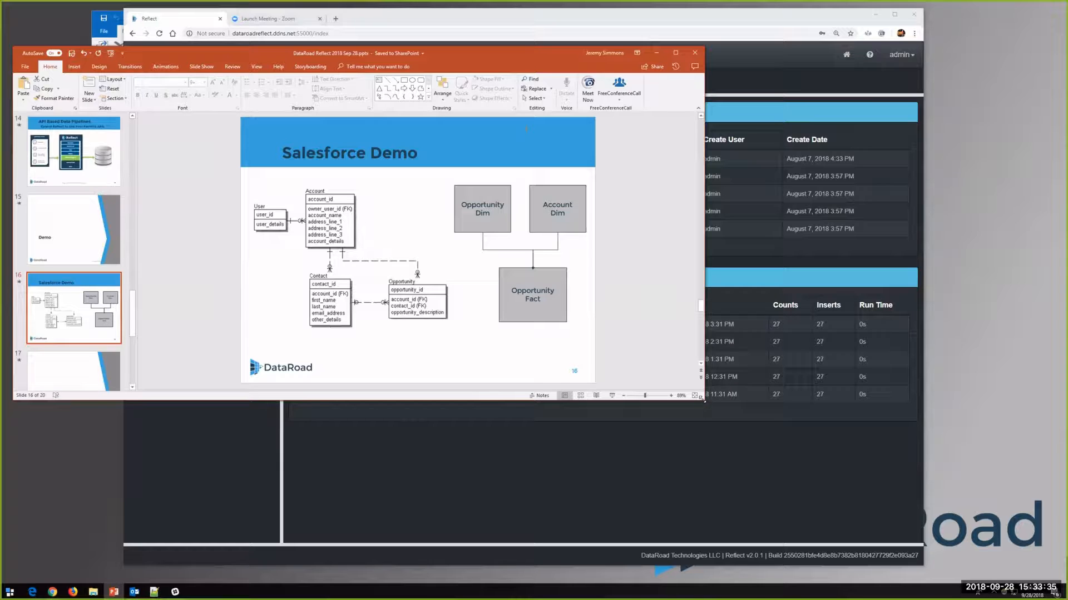
left_click_drag(794, 549, 803, 561)
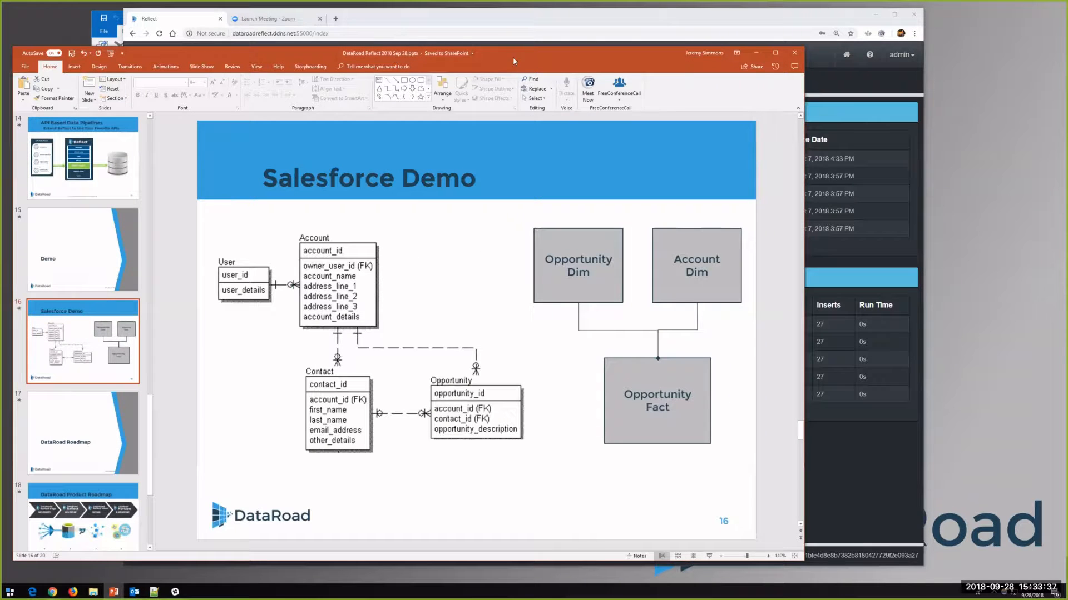
left_click_drag(513, 54, 514, 35)
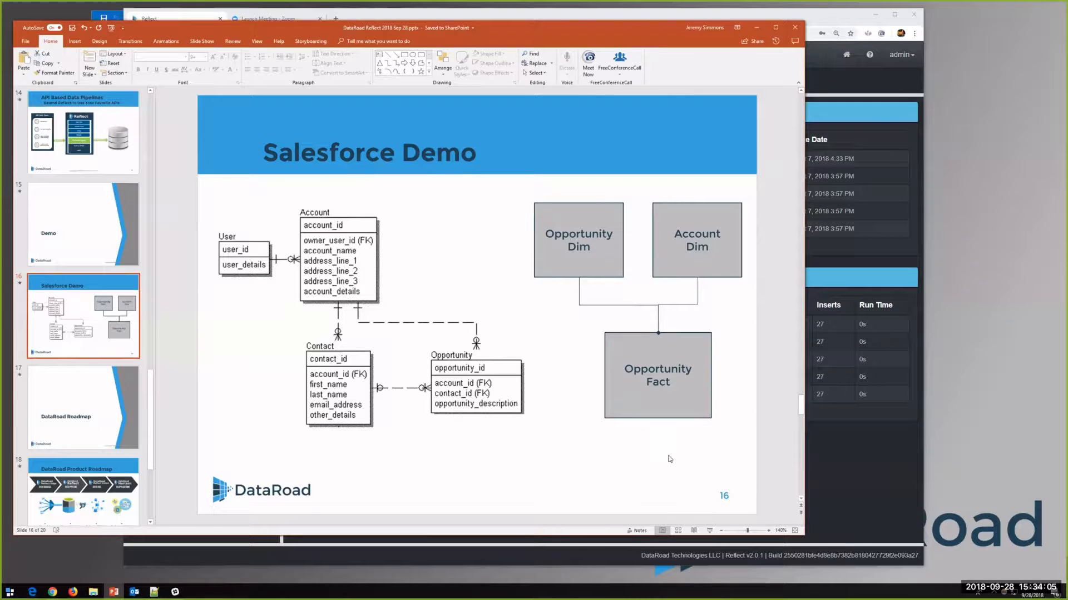
left_click(756, 28)
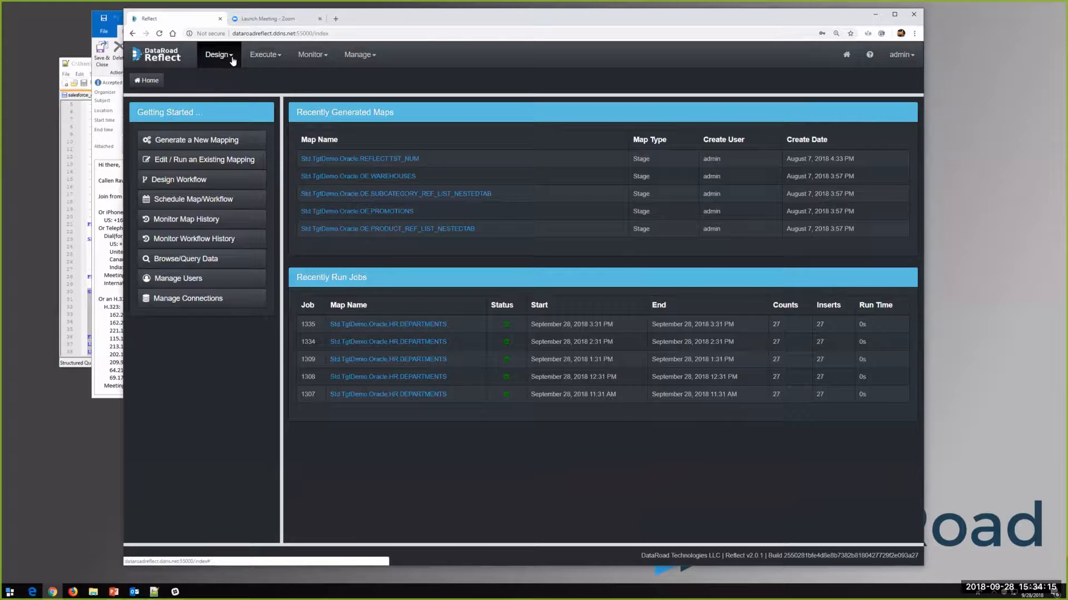
Review the SForce connection's settings, including its advanced settings, in the Reflect connection list and close them without updating
left_click(373, 57)
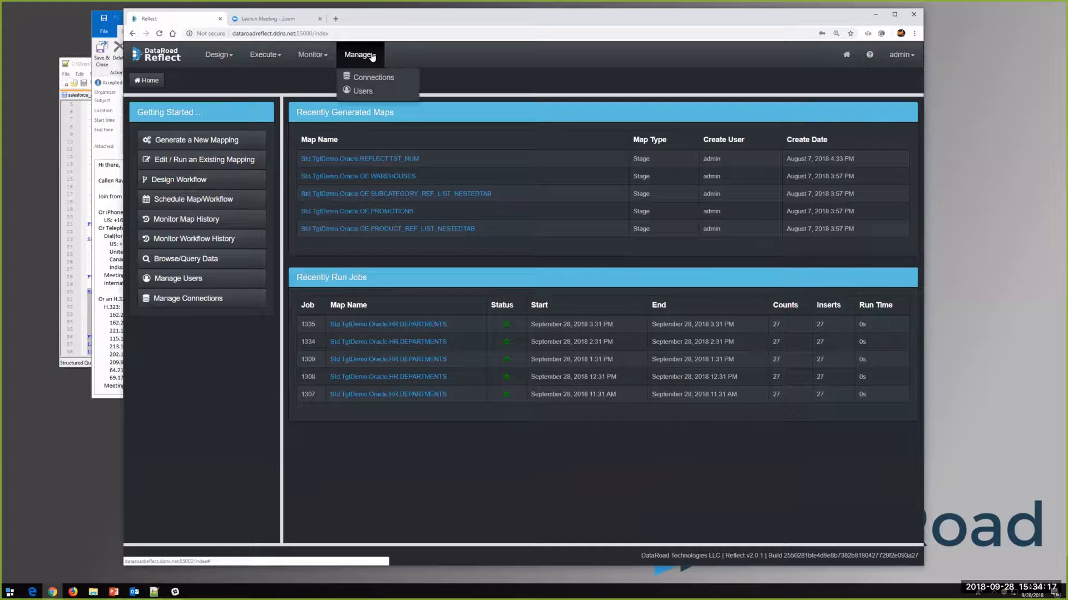
left_click(368, 76)
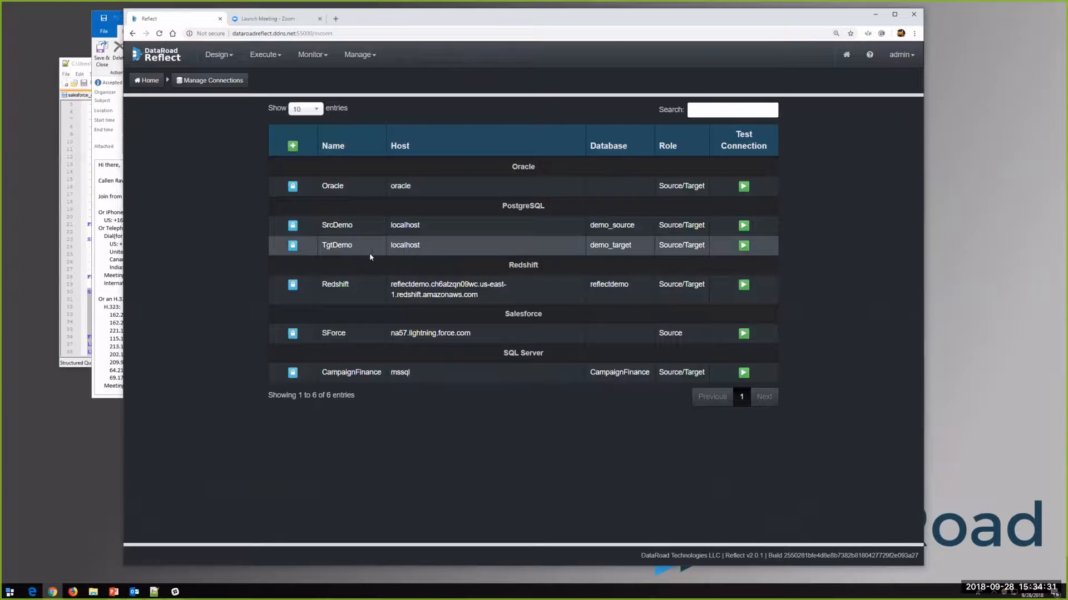
left_click(293, 333)
left_click(306, 334)
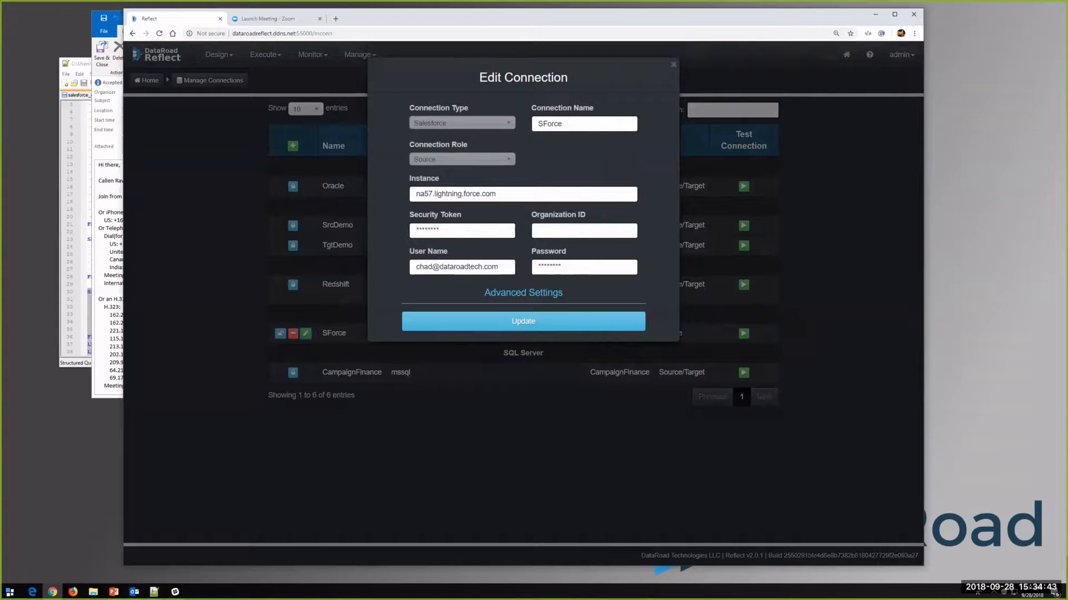
left_click(523, 295)
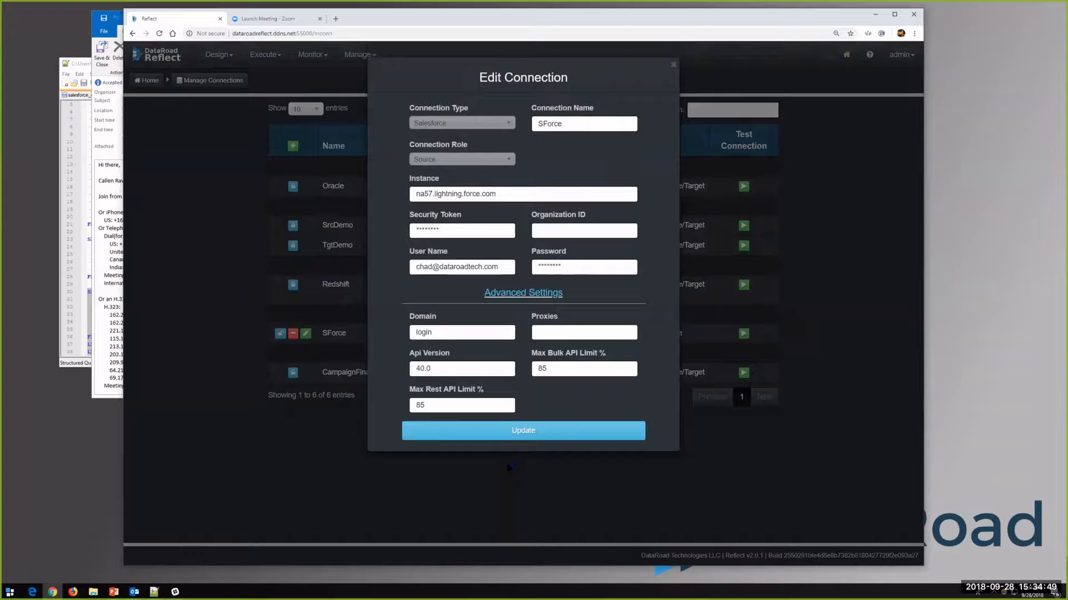
left_click(674, 65)
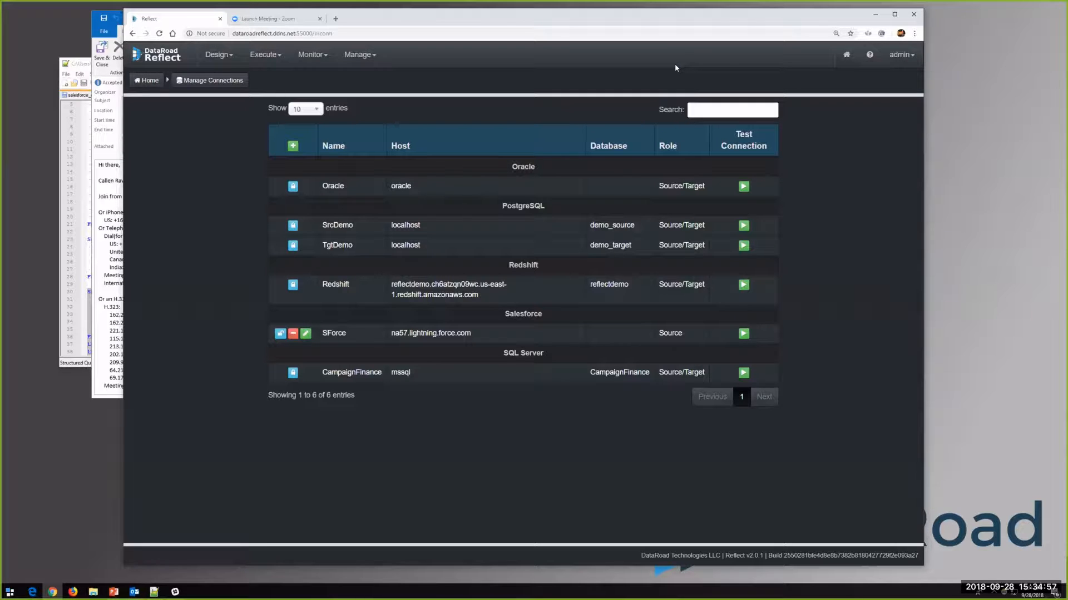
Lock the SForce connection again, review the TgtDemo PostgreSQL connection's settings, and close them without updating
left_click(280, 333)
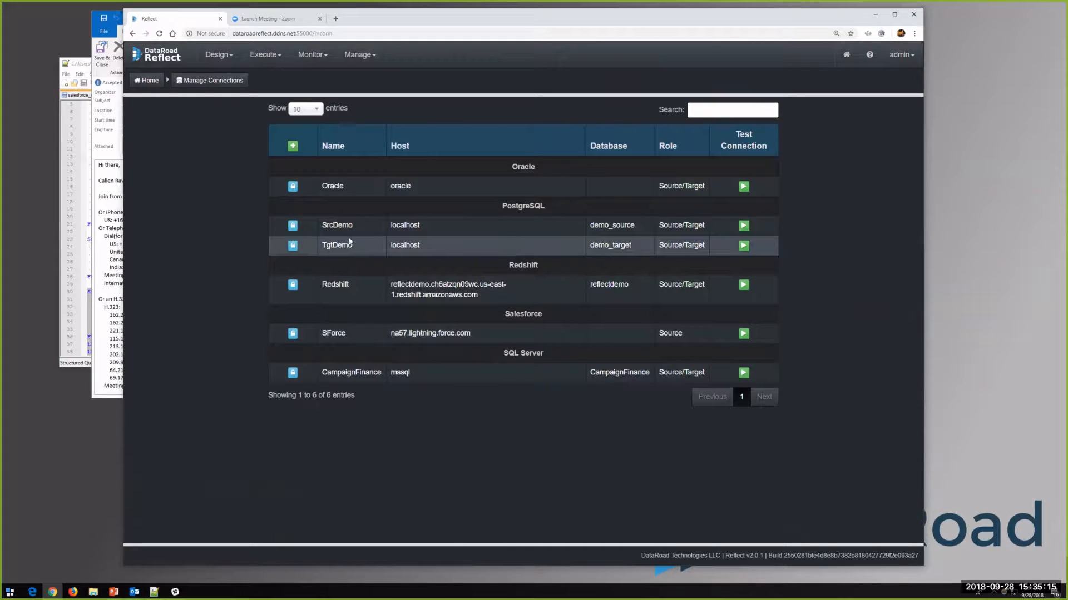
left_click(306, 246)
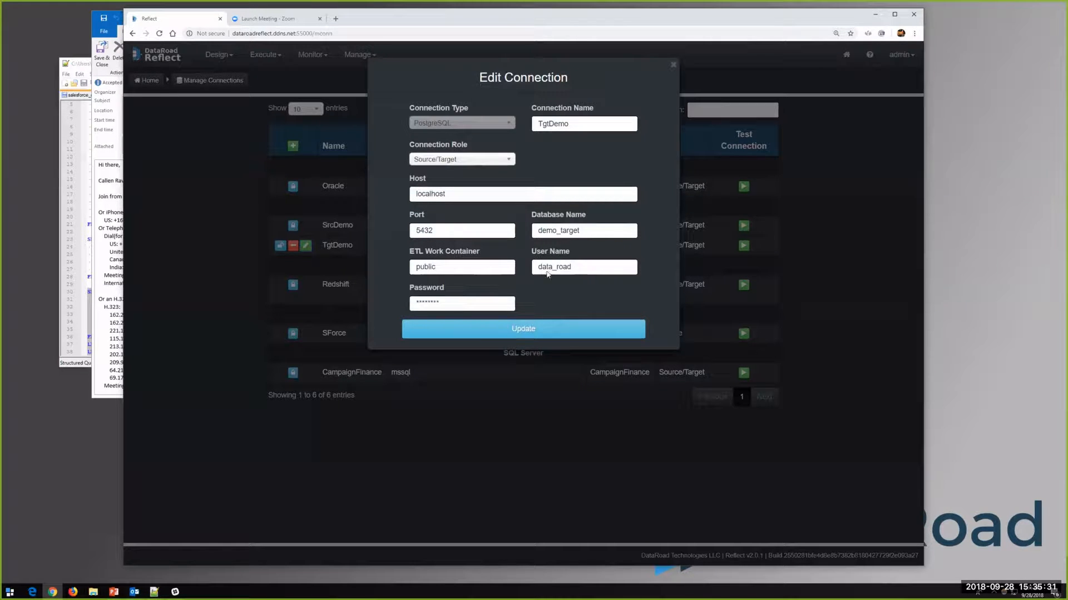
left_click(672, 65)
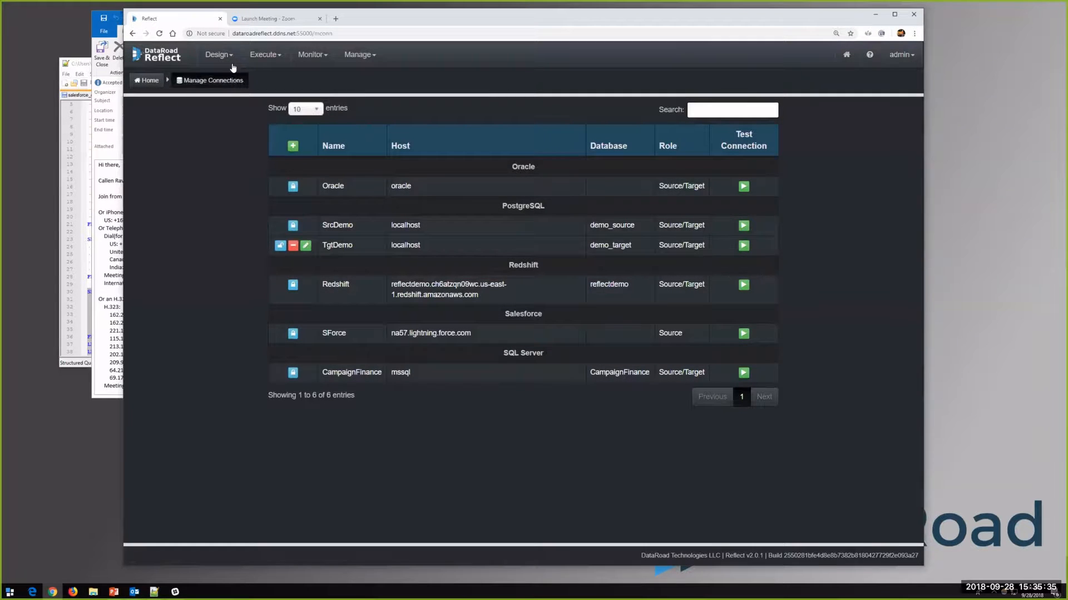
Start a new mapping generation with SForce as the source connection and TgtDemo as the target connection
left_click(229, 58)
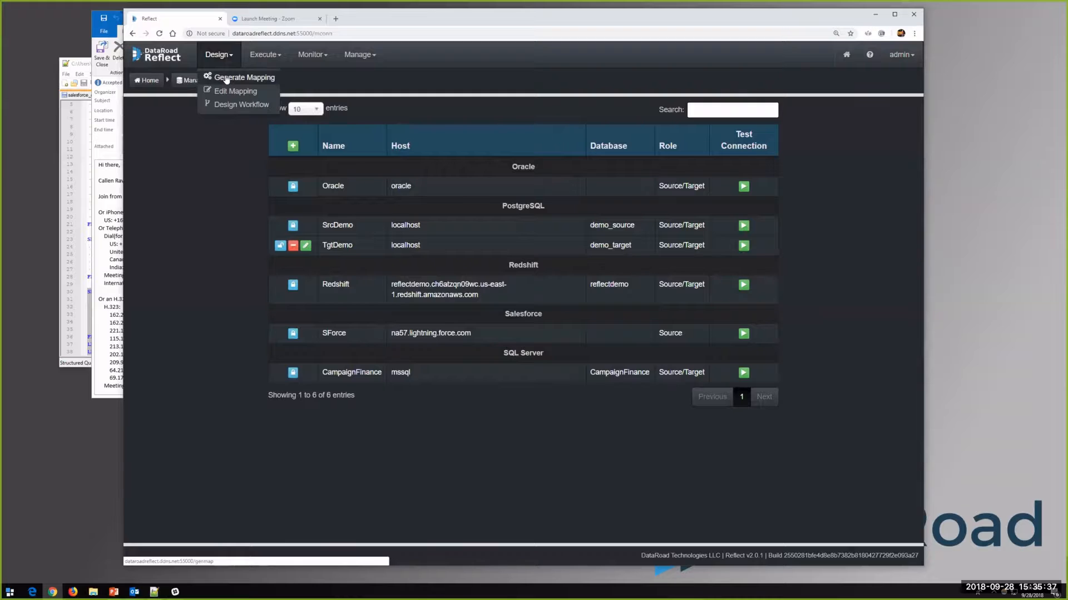
left_click(228, 77)
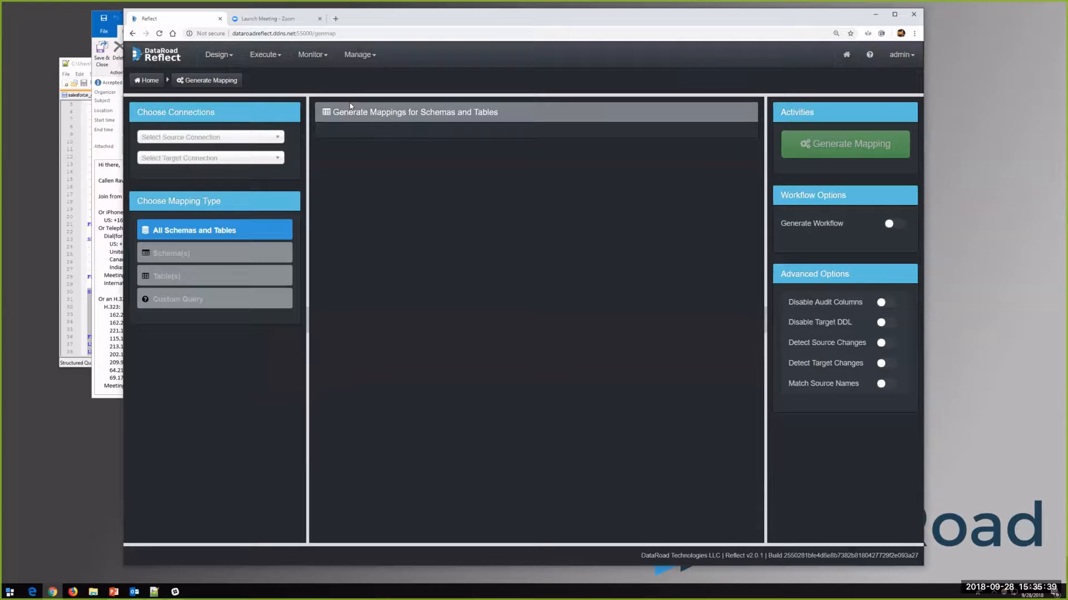
left_click(277, 139)
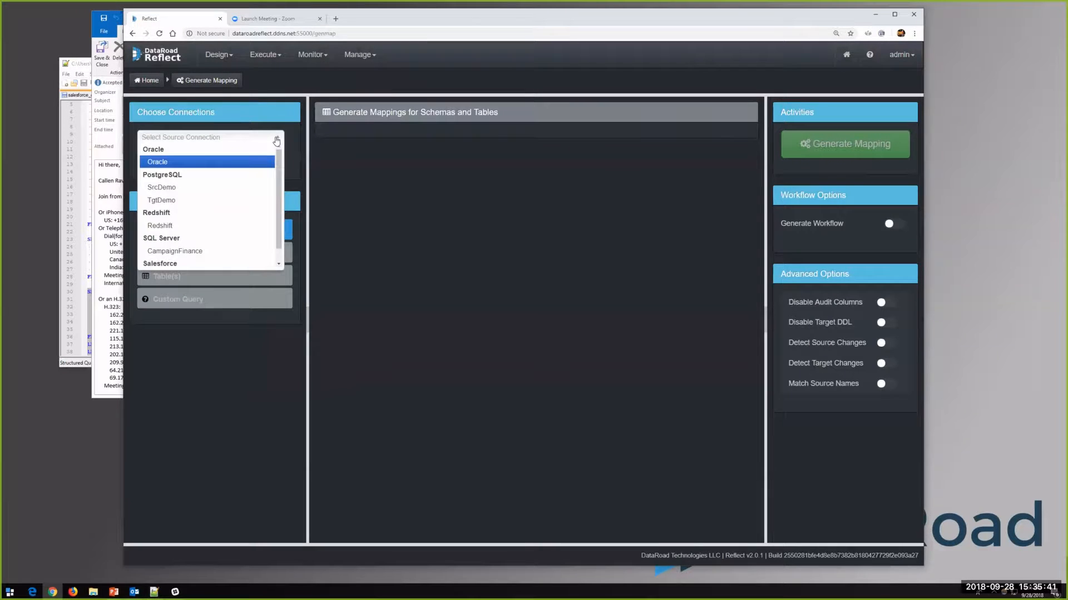
scroll(203, 214, "down", 1)
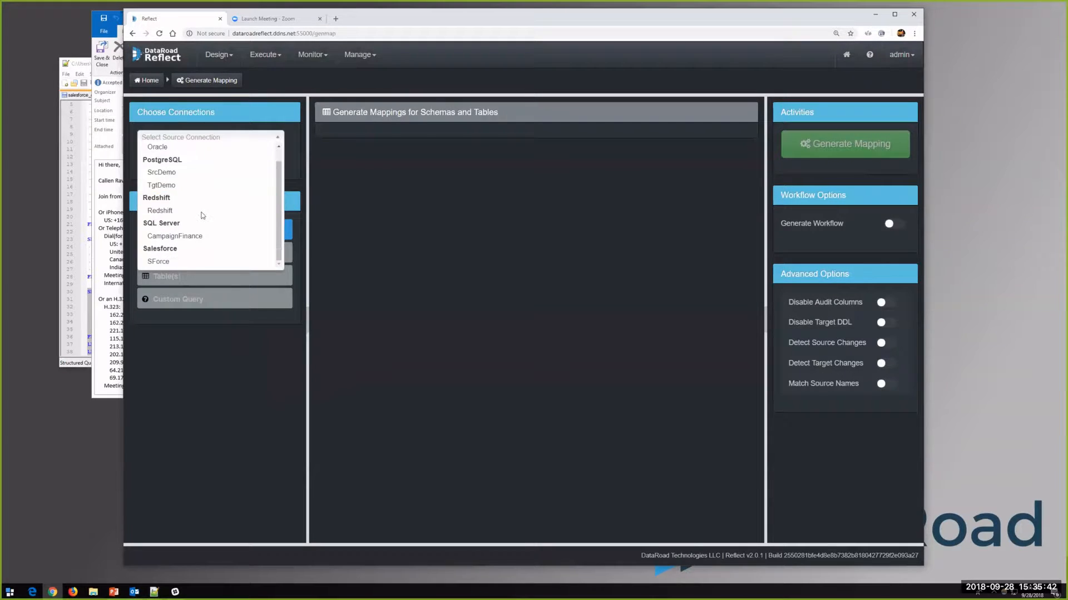
left_click(186, 262)
left_click(278, 160)
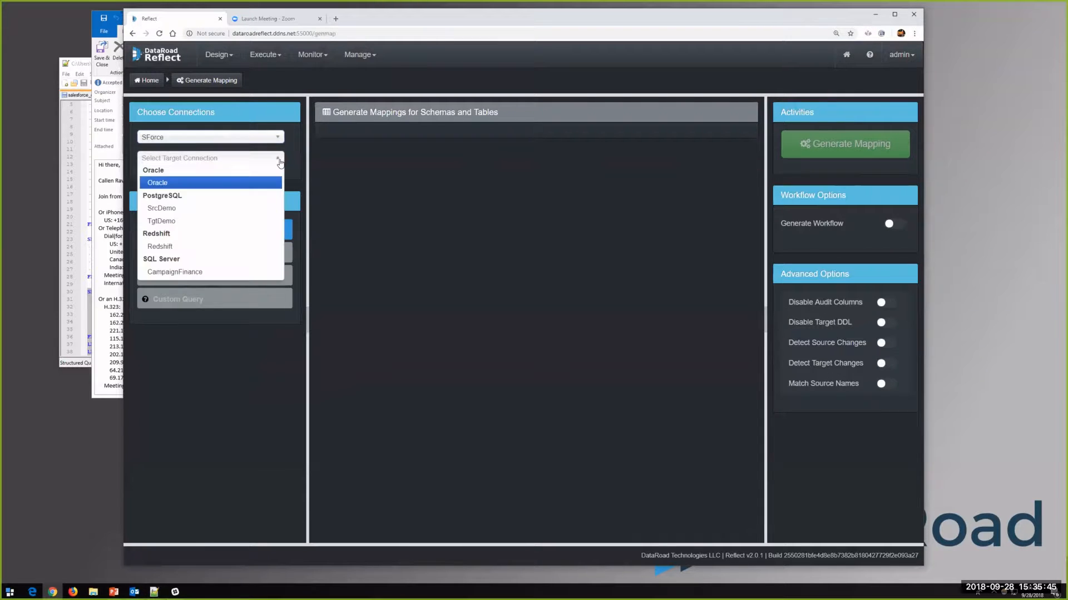
left_click(169, 221)
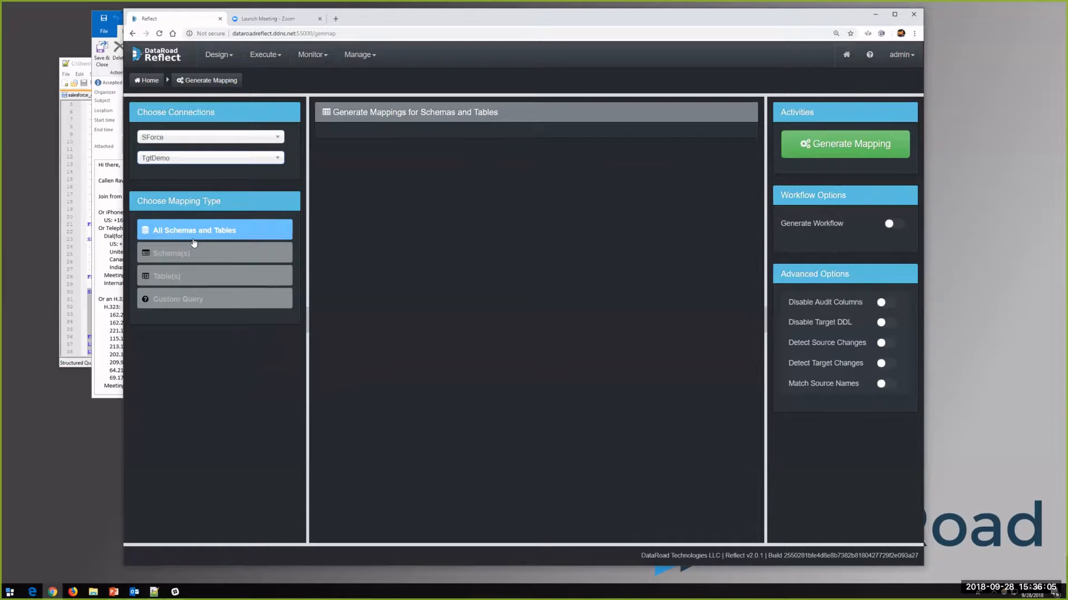
Set the mapping type to individual tables and choose the Account and Opportunity tables from the Salesforce schema
left_click(169, 271)
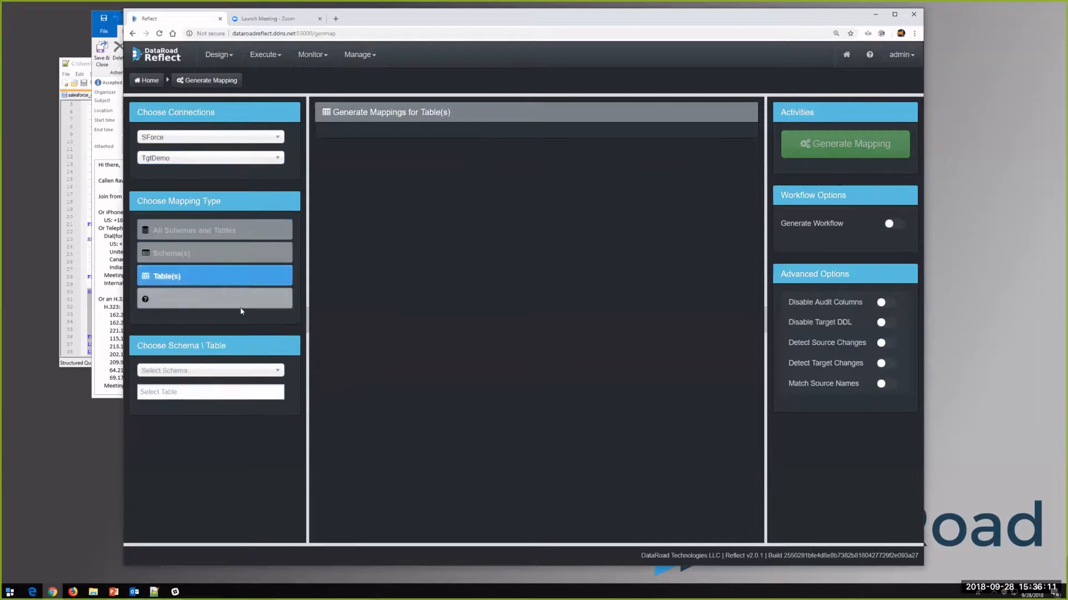
left_click(219, 376)
left_click(204, 383)
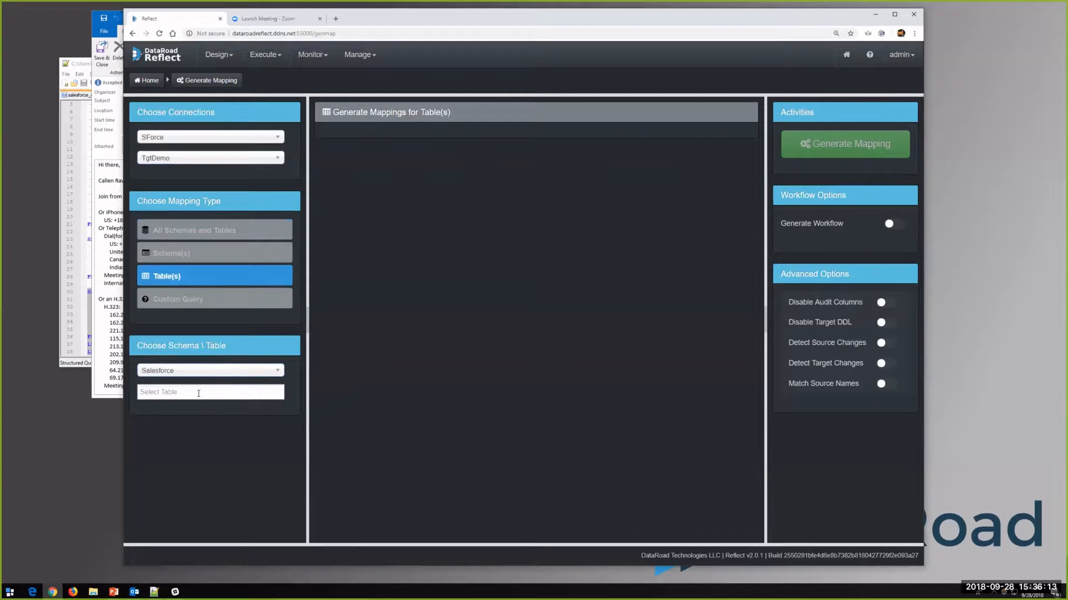
left_click(197, 392)
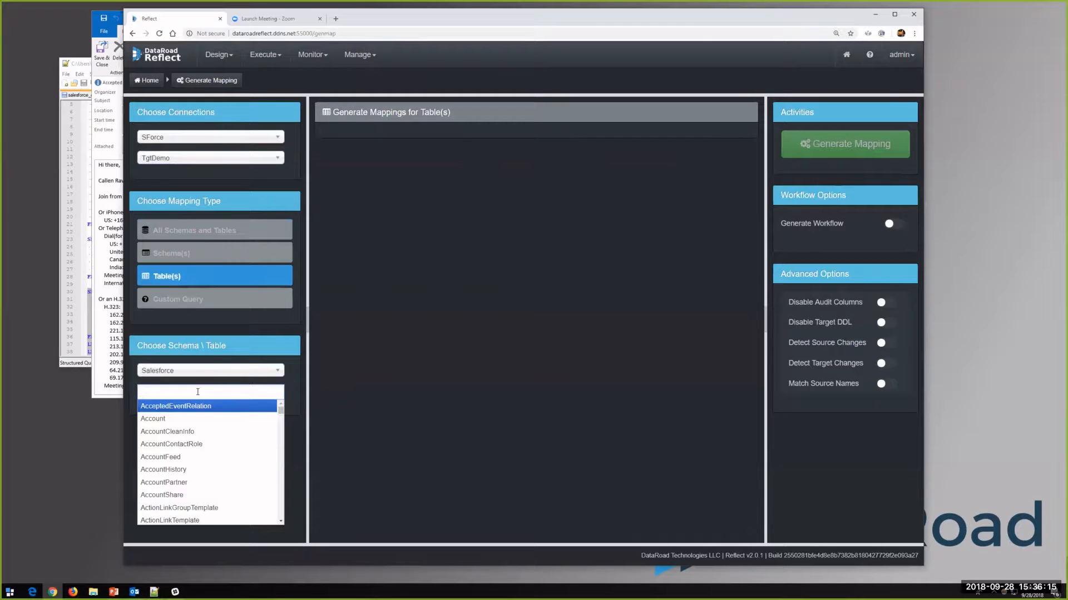
type("account")
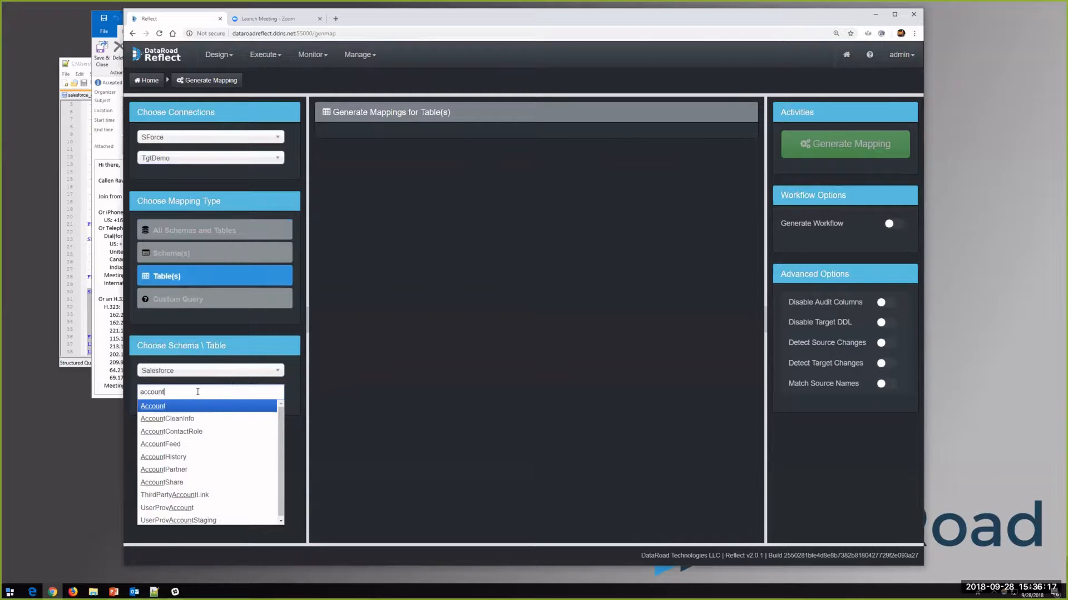
key("Return")
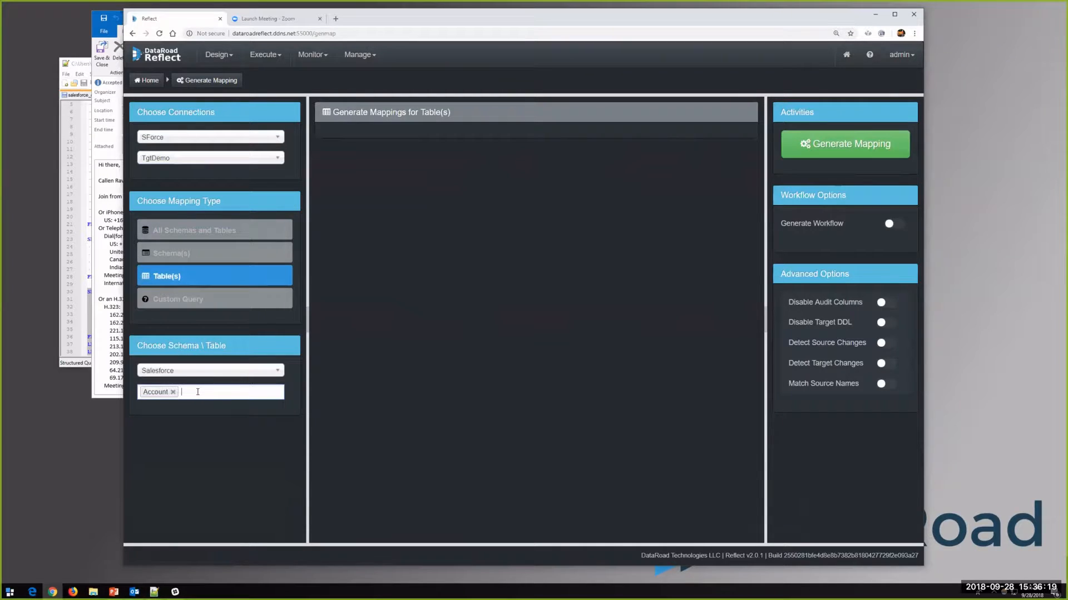
type("op")
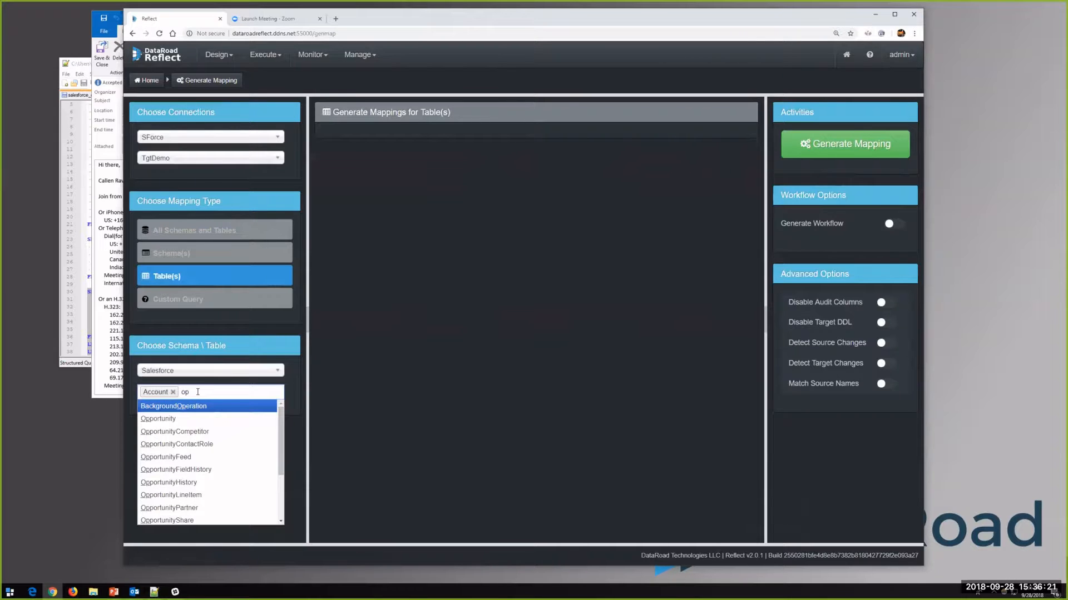
type("p")
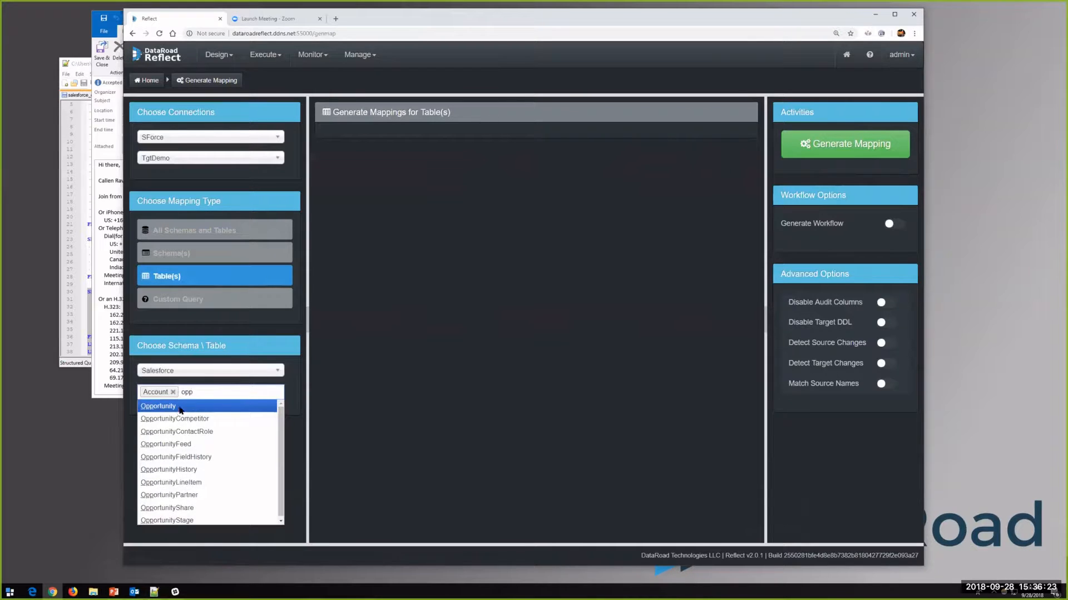
left_click(177, 409)
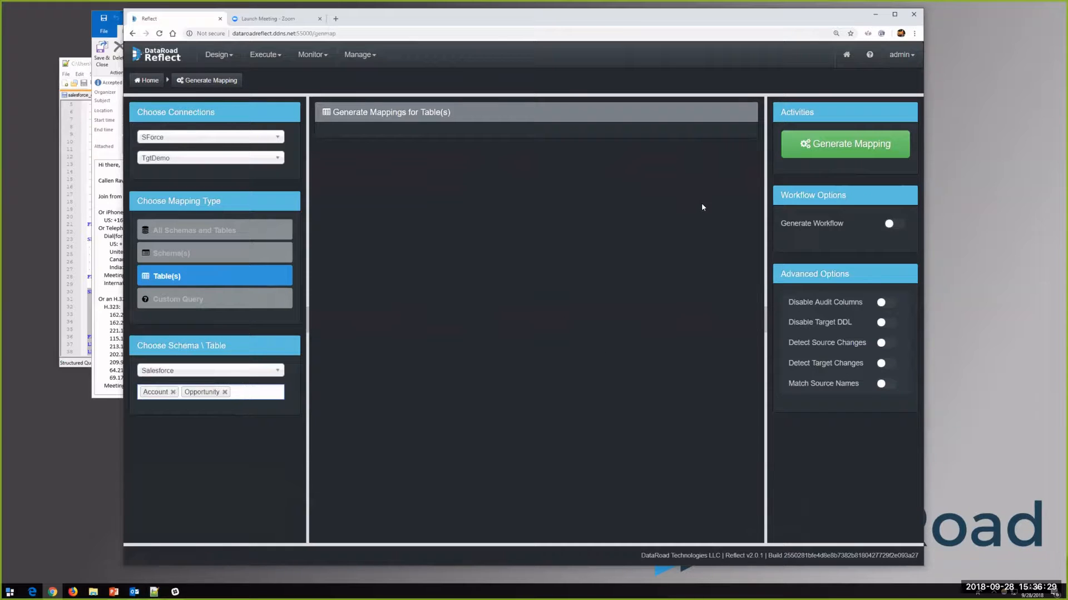
Enable workflow generation with the workflow name salesforce_demo3 and generate the mappings
left_click(889, 225)
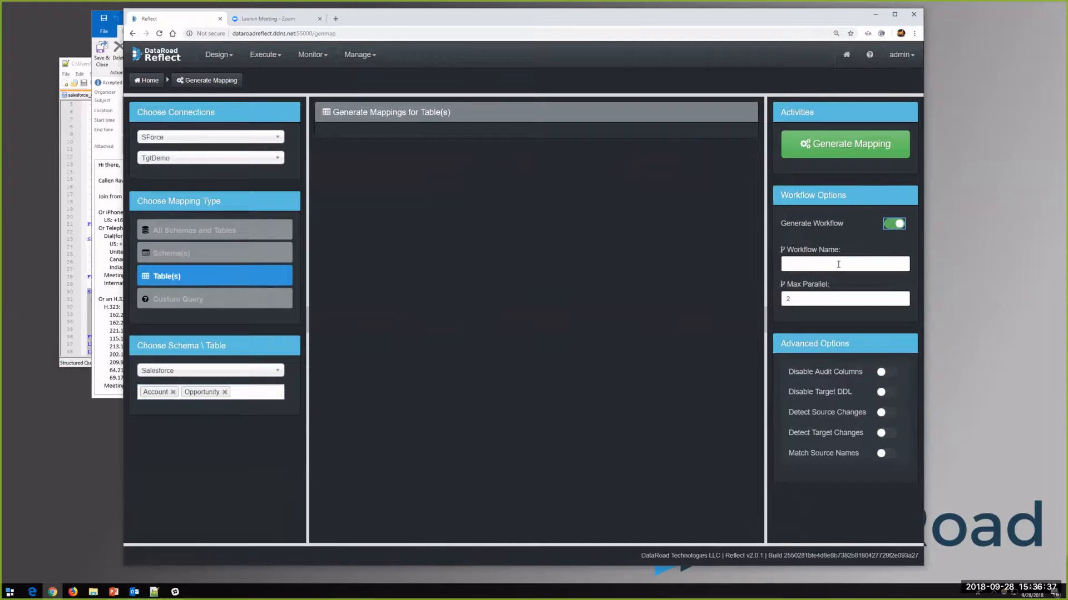
left_click(835, 266)
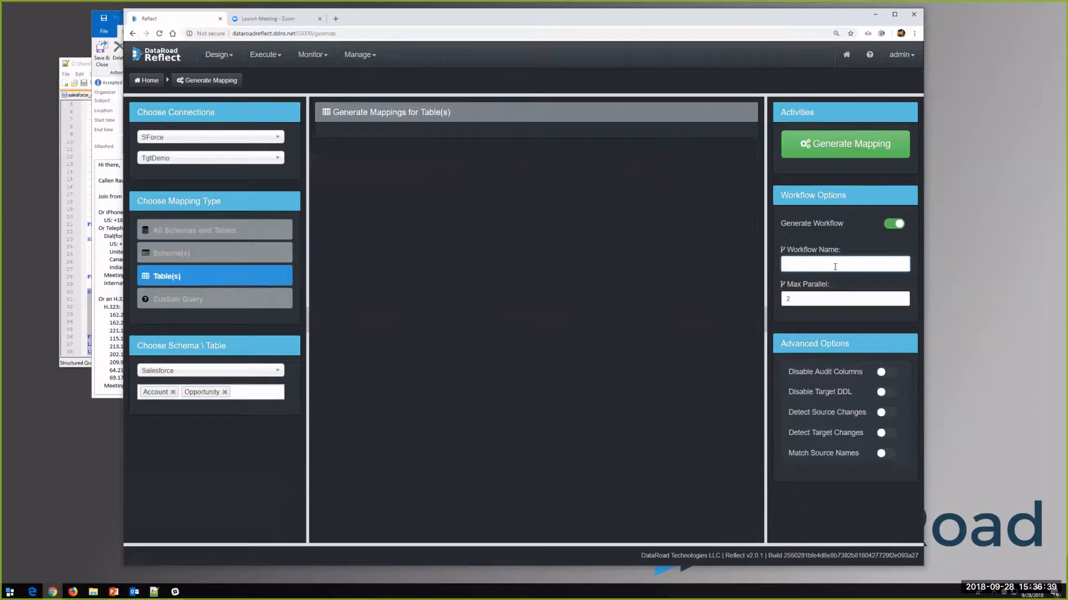
type("sa")
type("lesf")
type("ord")
type("e_dem")
type("o1")
left_click(819, 148)
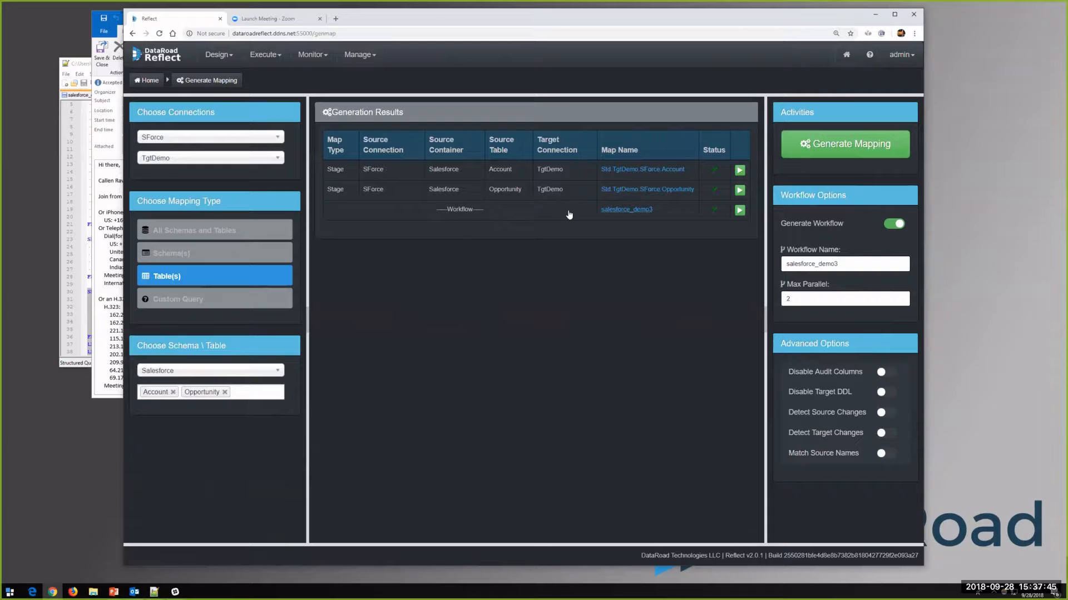
Open the generated salesforce_demo3 workflow, move its Opportunity mapping further below Account, and run the workflow twice
left_click(632, 212)
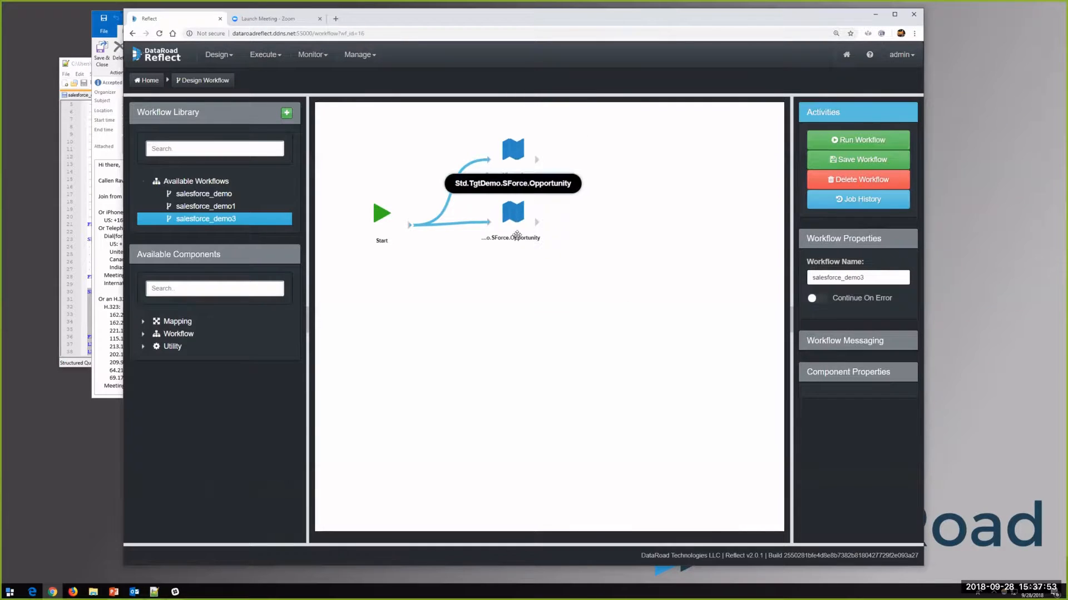
left_click_drag(518, 223, 528, 265)
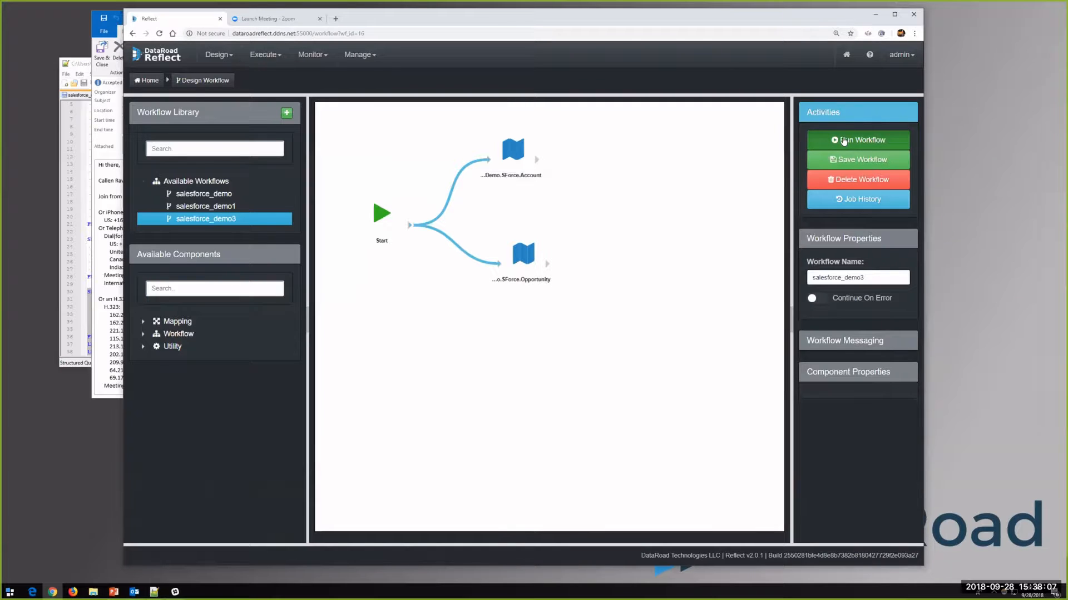
left_click(844, 140)
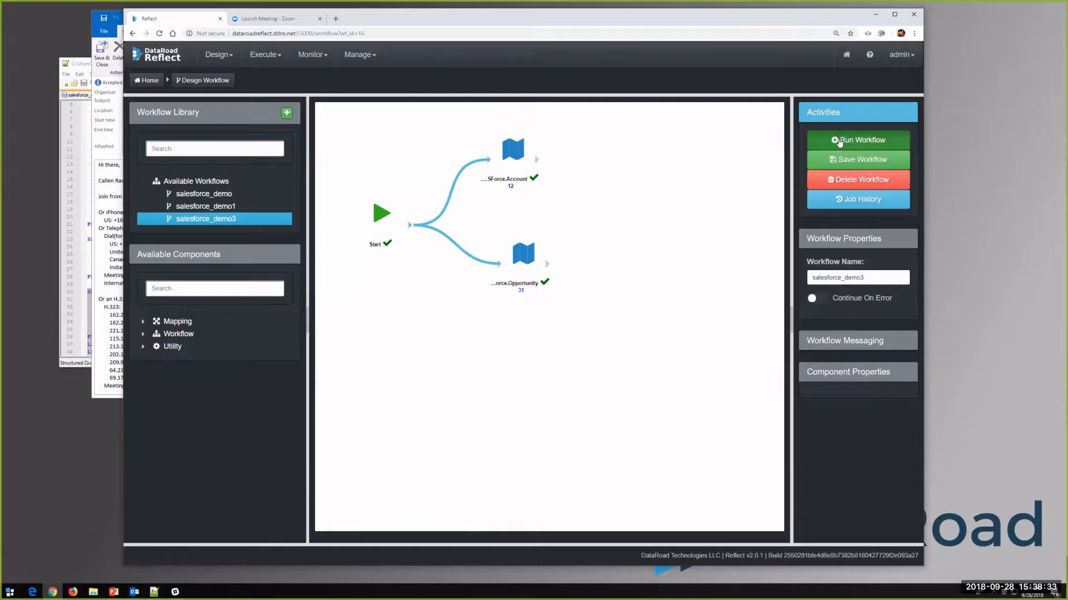
left_click(840, 140)
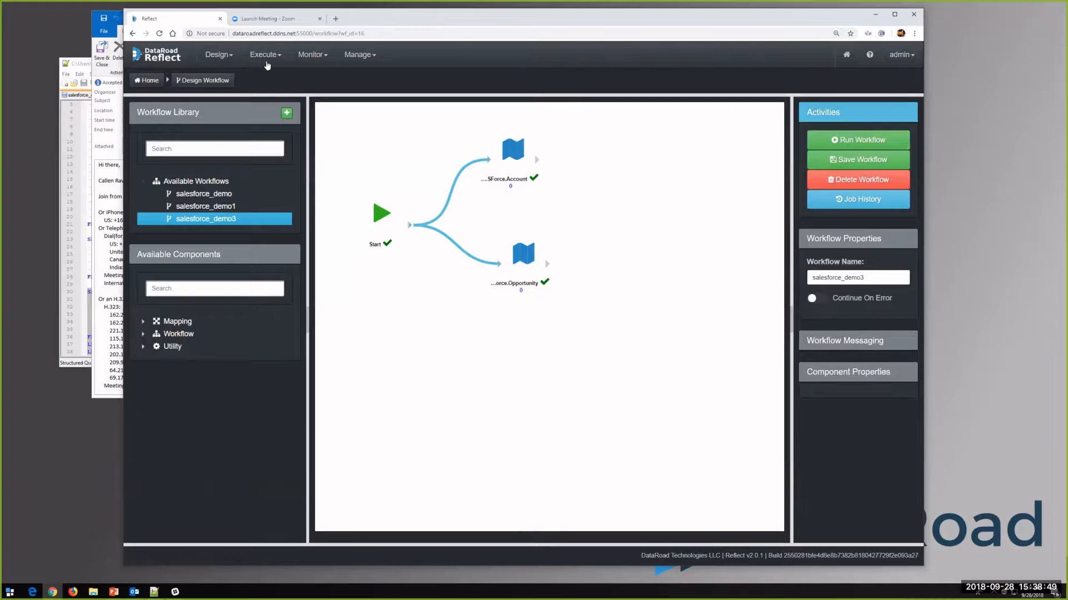
Open Browse Data, leaving the workflow page, choose the TgtDemo connection and expand its sforce schema
left_click(281, 63)
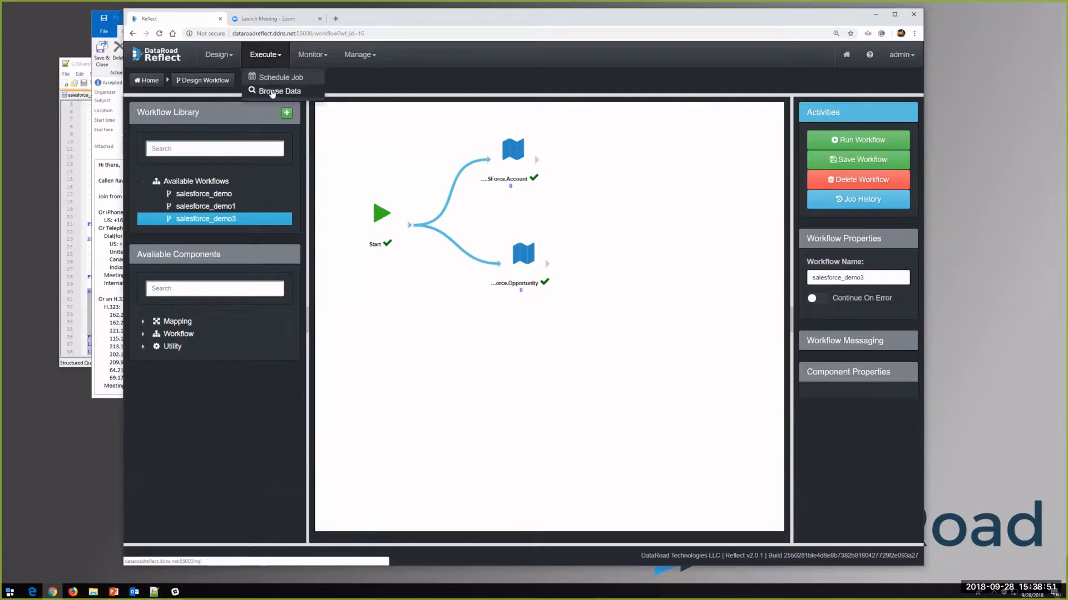
left_click(272, 92)
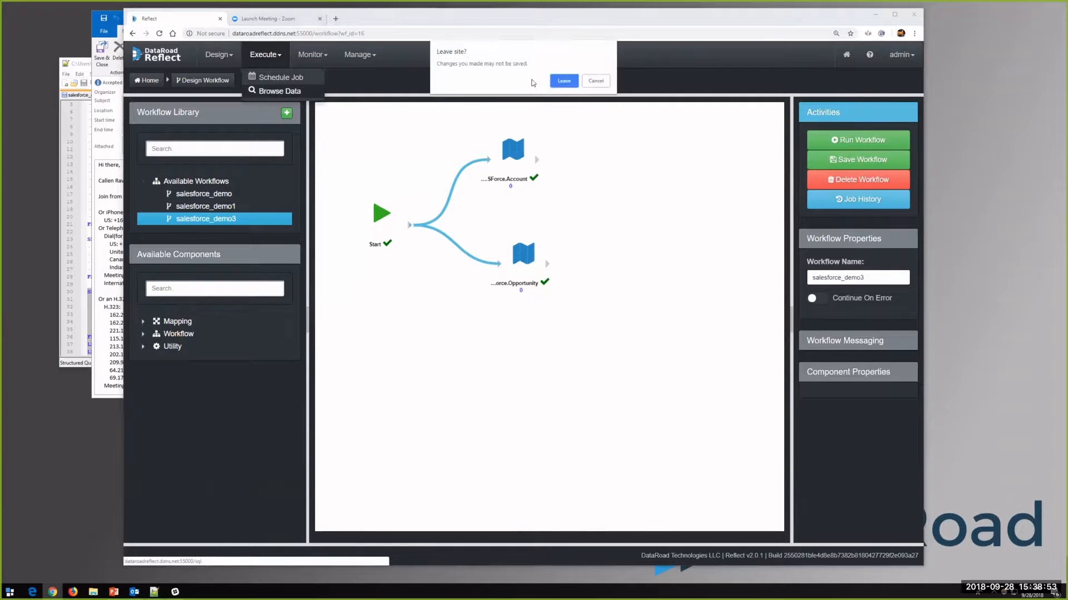
left_click(558, 85)
left_click(228, 142)
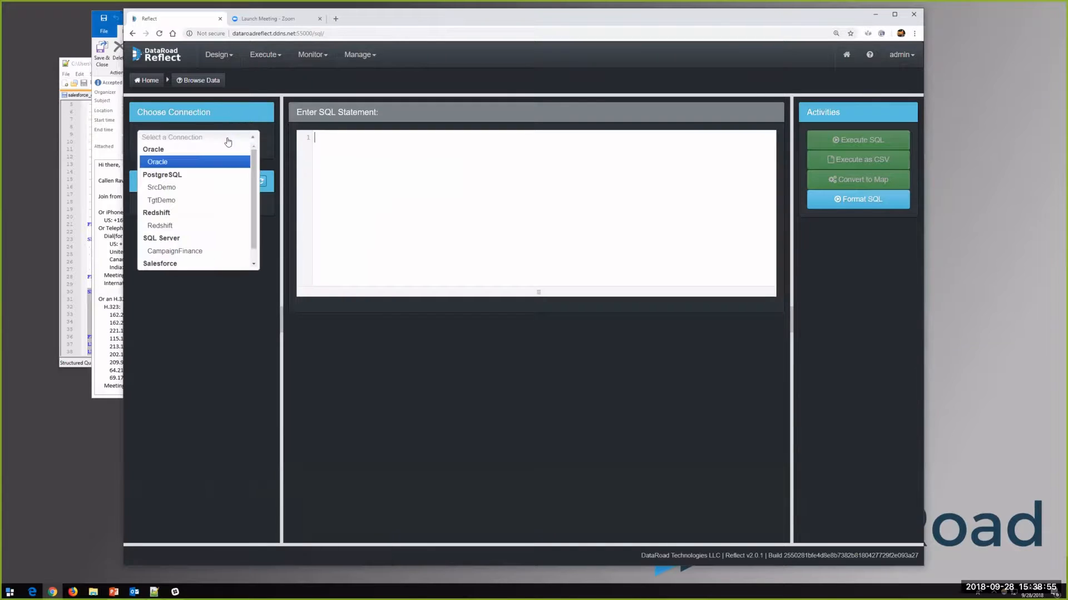
left_click(192, 201)
left_click(135, 245)
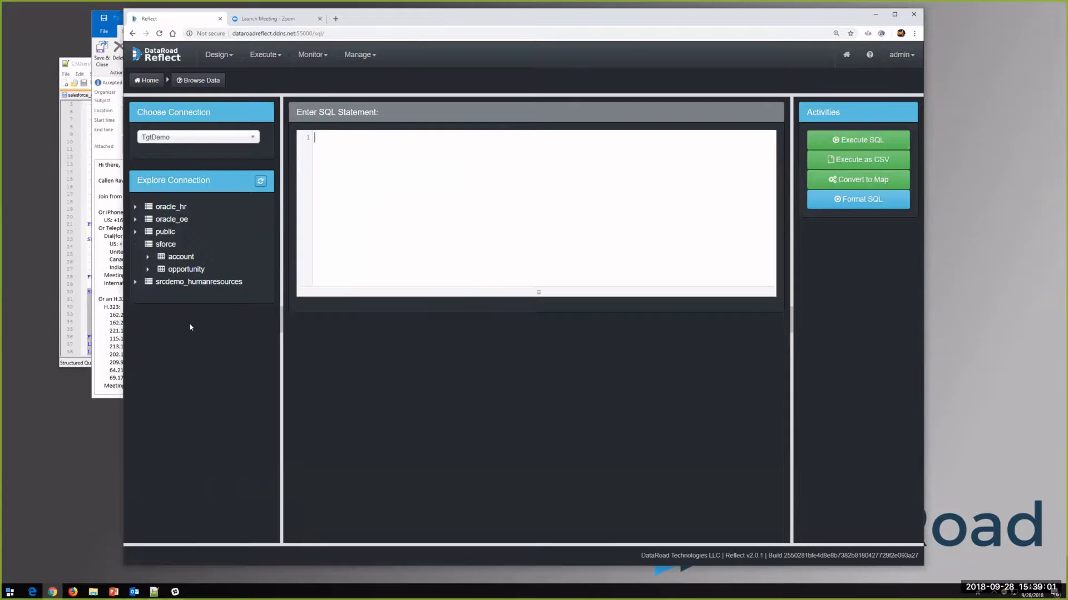
Script the sforce account table as a SELECT statement, execute it and review the selected columns
right_click(189, 270)
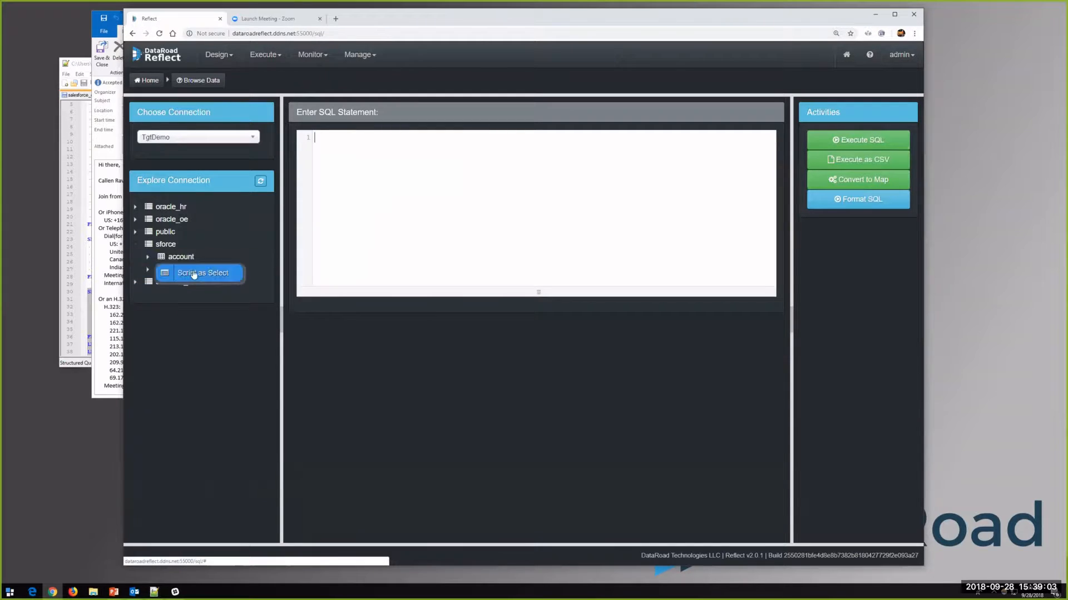
left_click(194, 273)
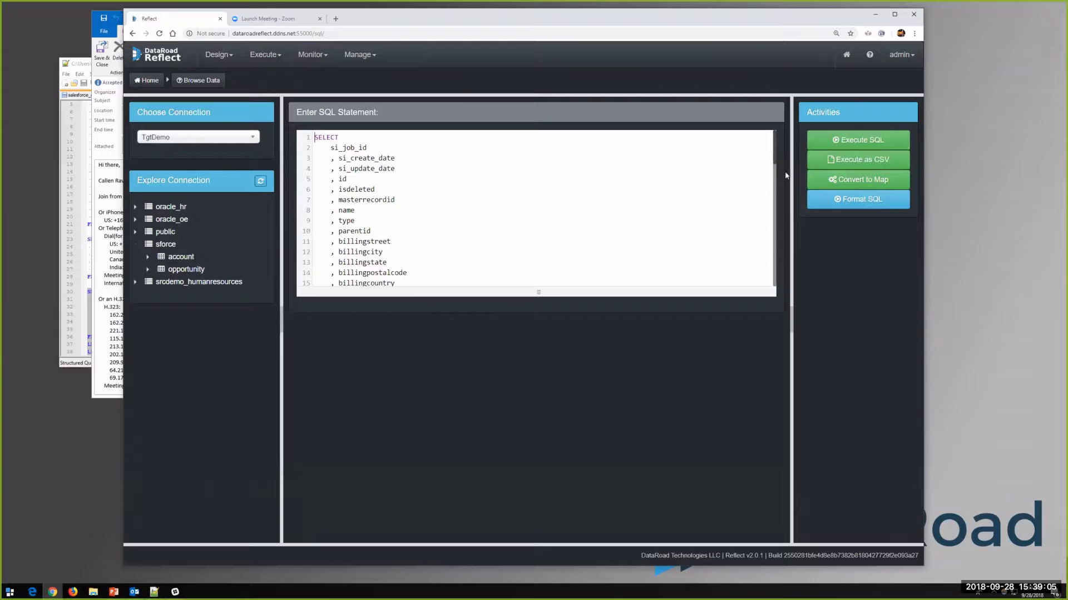
left_click(834, 142)
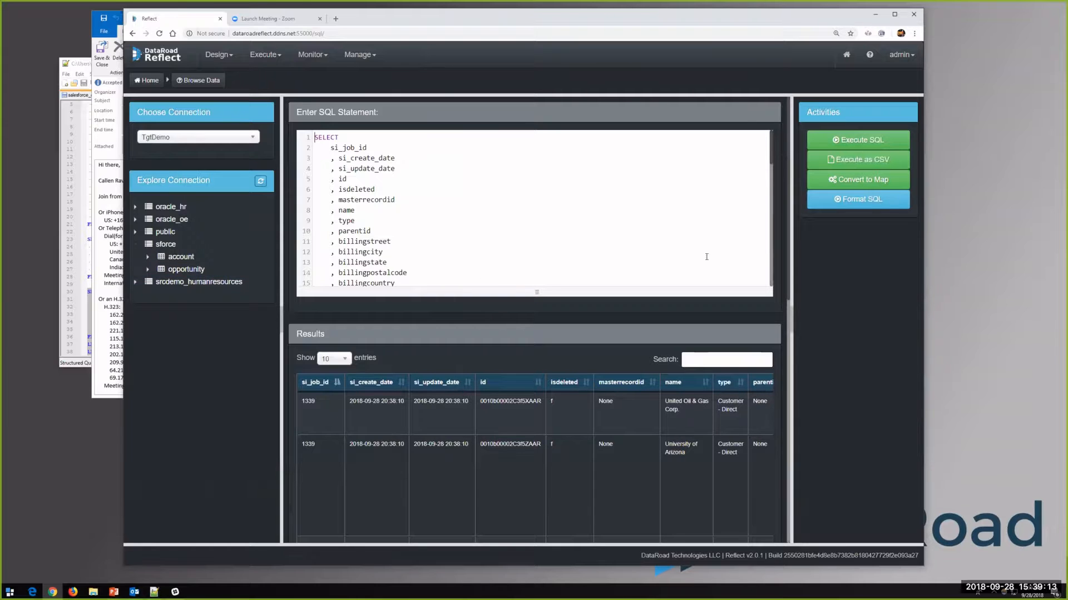
scroll(736, 239, "down", 8)
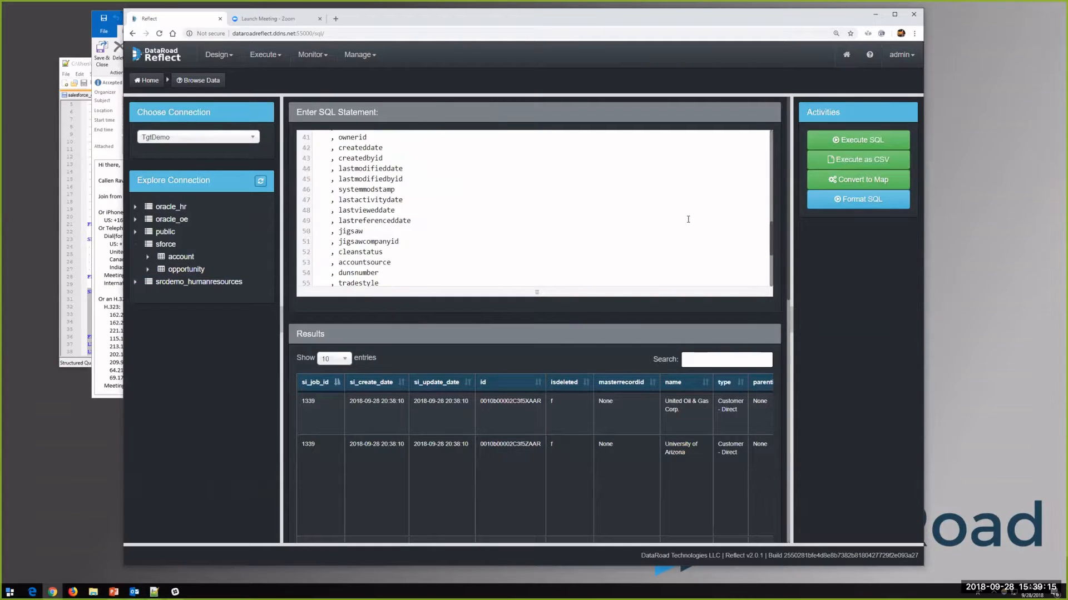
scroll(688, 219, "up", 8)
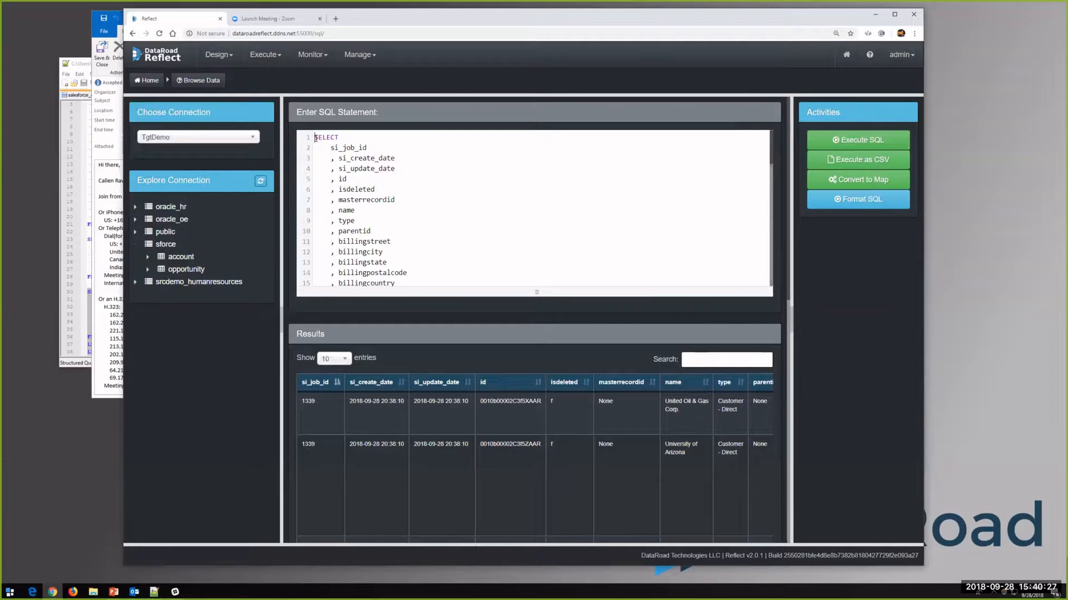
Clear the SQL statement and copy the sforce.account query from salesforce_dim_model.sql in Notepad++
left_click_drag(315, 137, 505, 359)
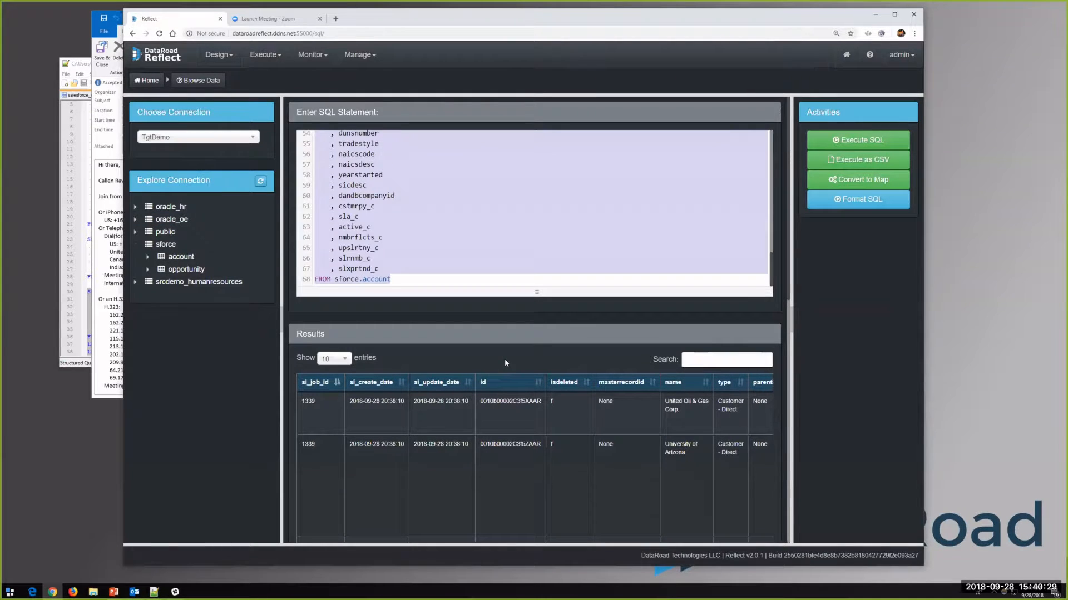
key("BackSpace")
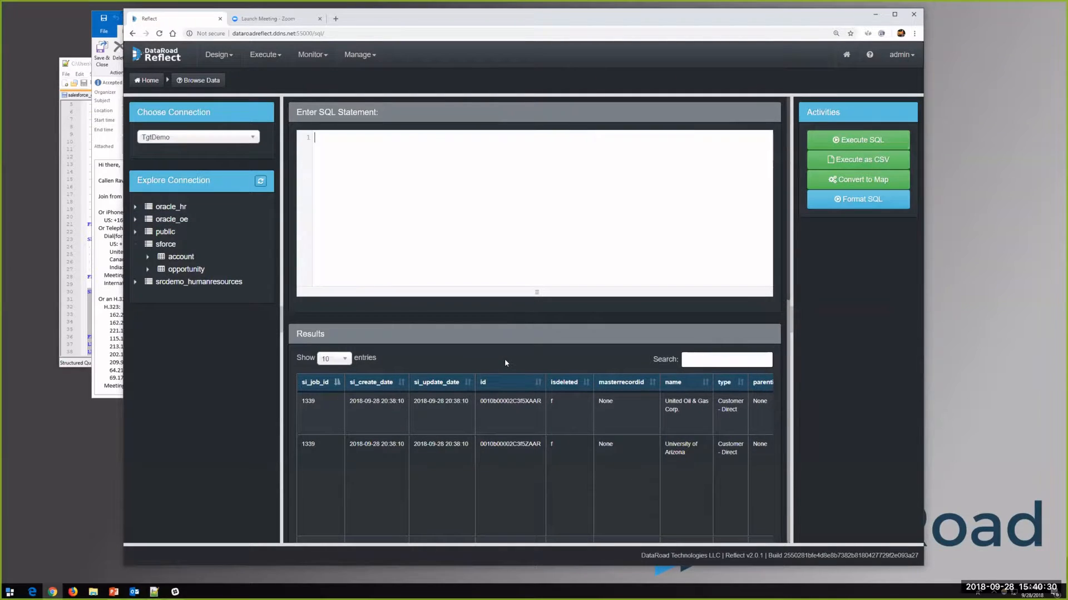
left_click(83, 65)
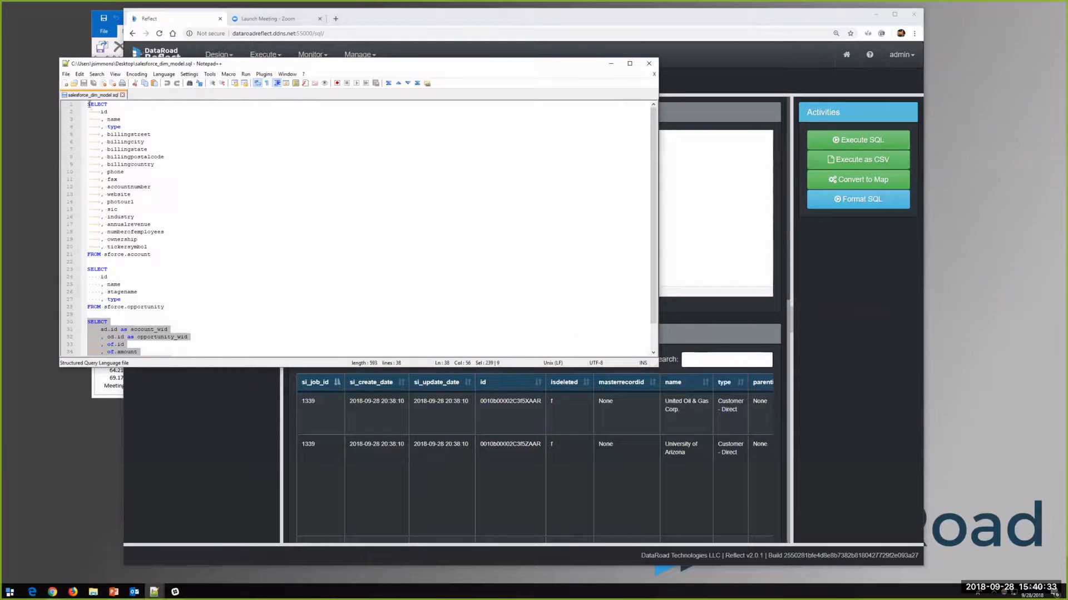
left_click_drag(89, 104, 171, 254)
key("ctrl+c")
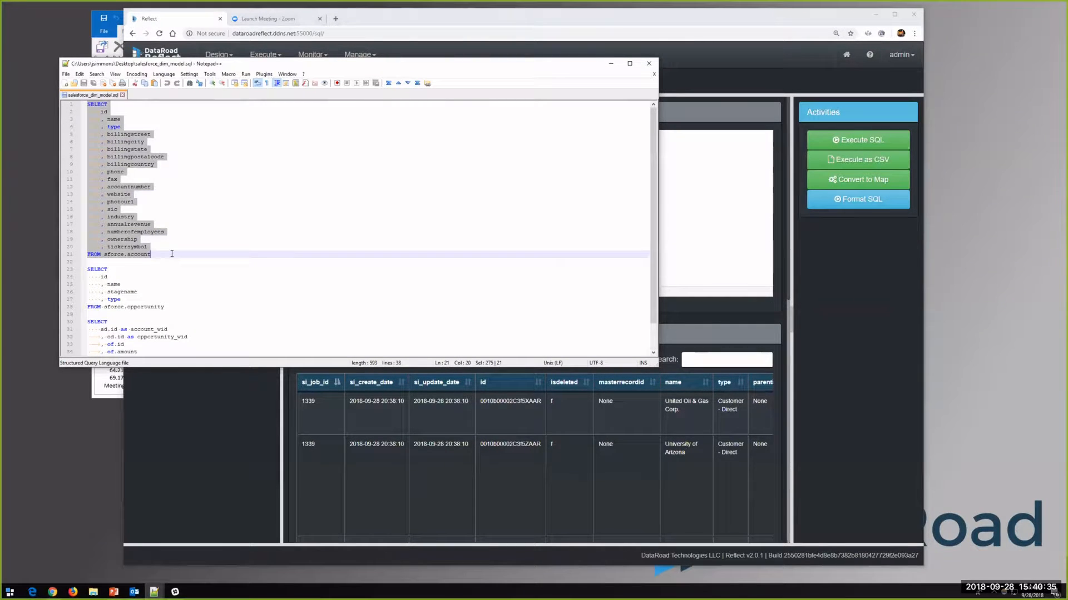
Switch back to Reflect, paste the account query as the SQL statement, check its columns and execute it
left_click(704, 195)
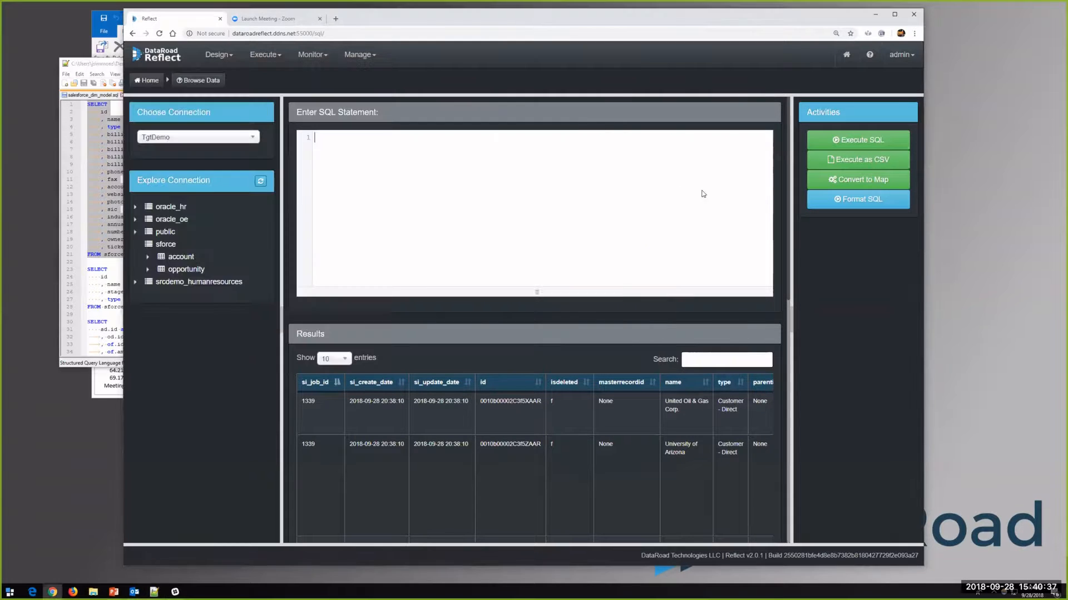
left_click(503, 186)
key("ctrl+v")
scroll(451, 219, "up", 1)
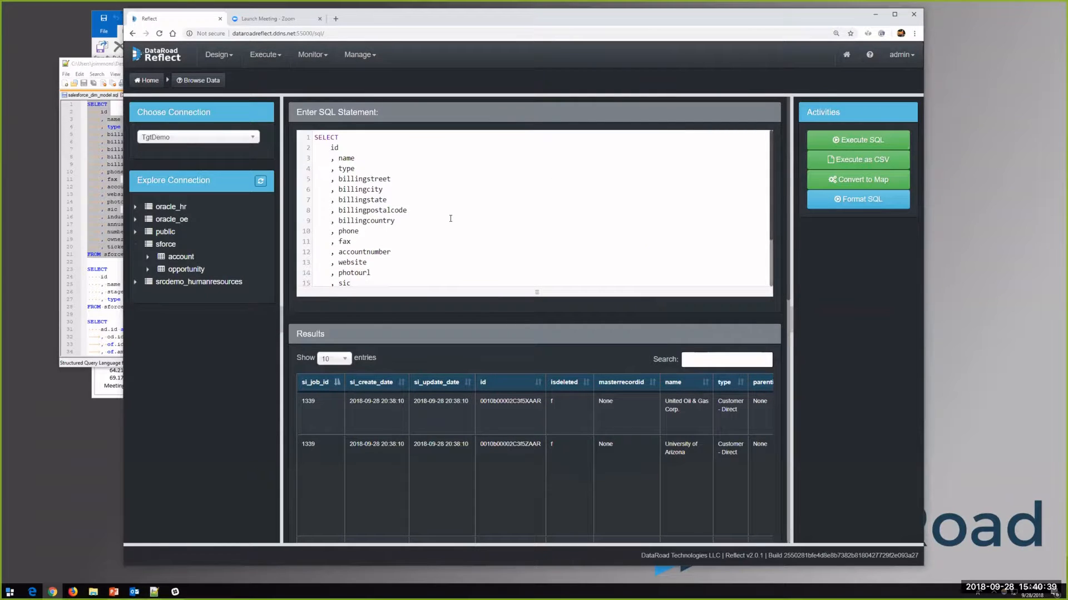
scroll(453, 218, "down", 2)
scroll(394, 230, "up", 2)
scroll(395, 231, "down", 2)
scroll(397, 230, "up", 2)
scroll(398, 230, "down", 1)
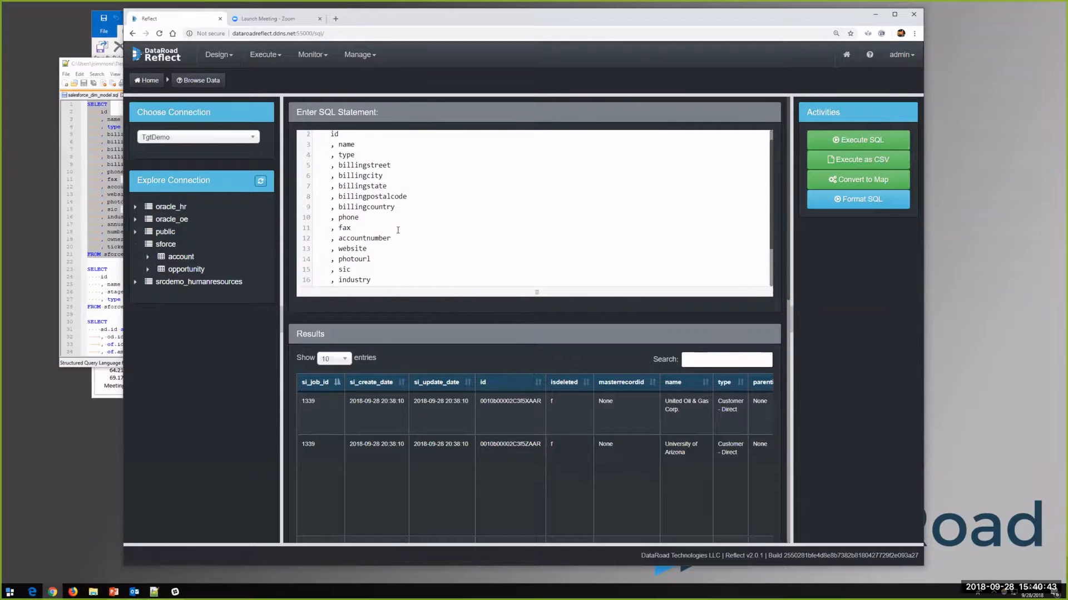
scroll(398, 230, "up", 1)
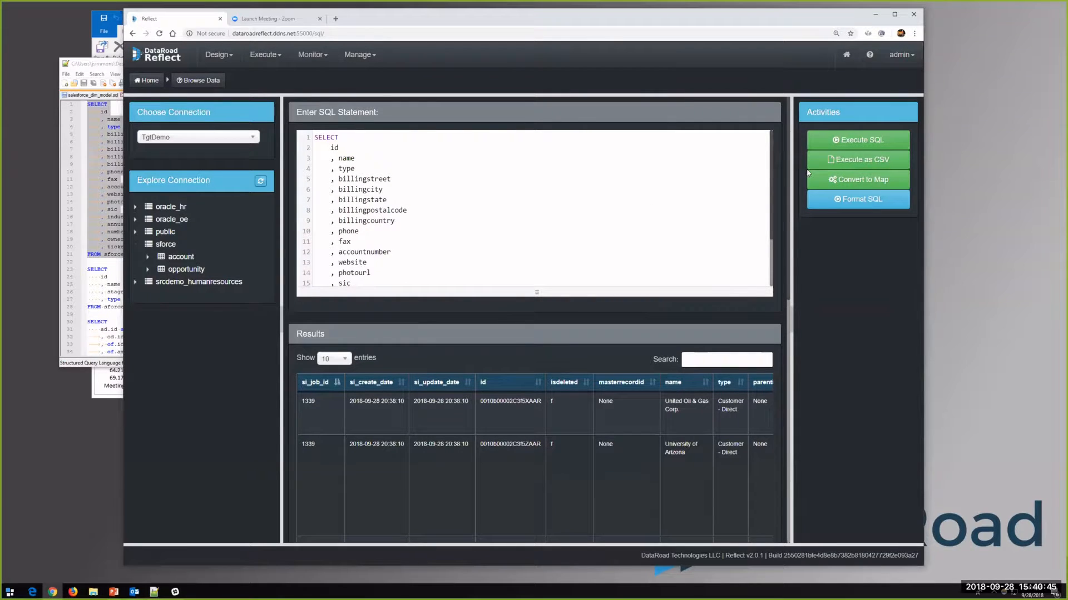
left_click(846, 141)
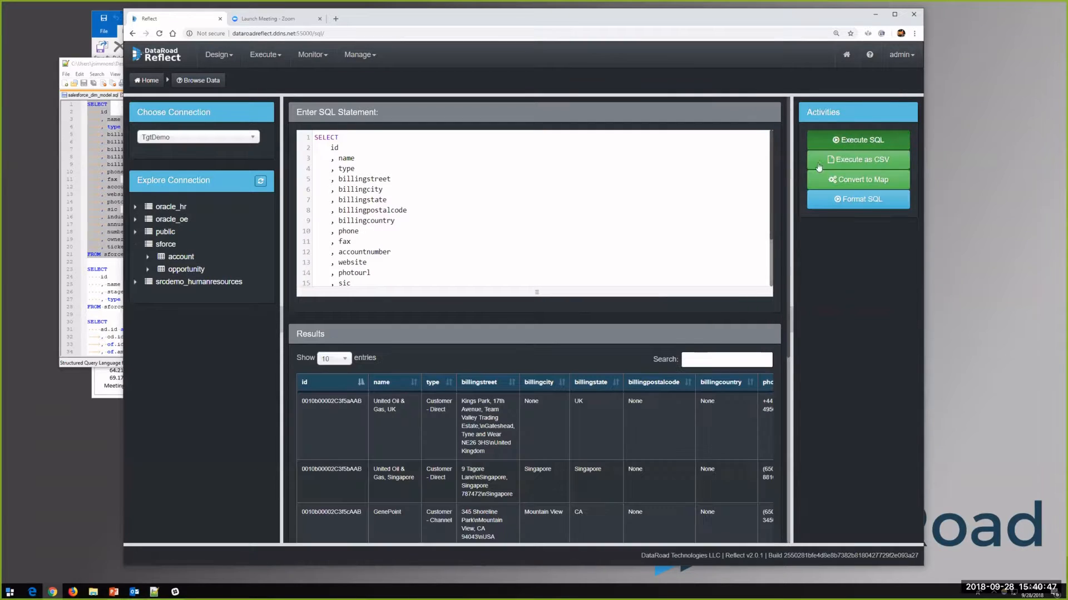
Convert the account query to a mapping with TgtDemo as the target connection and sforce as the target schema
left_click(851, 180)
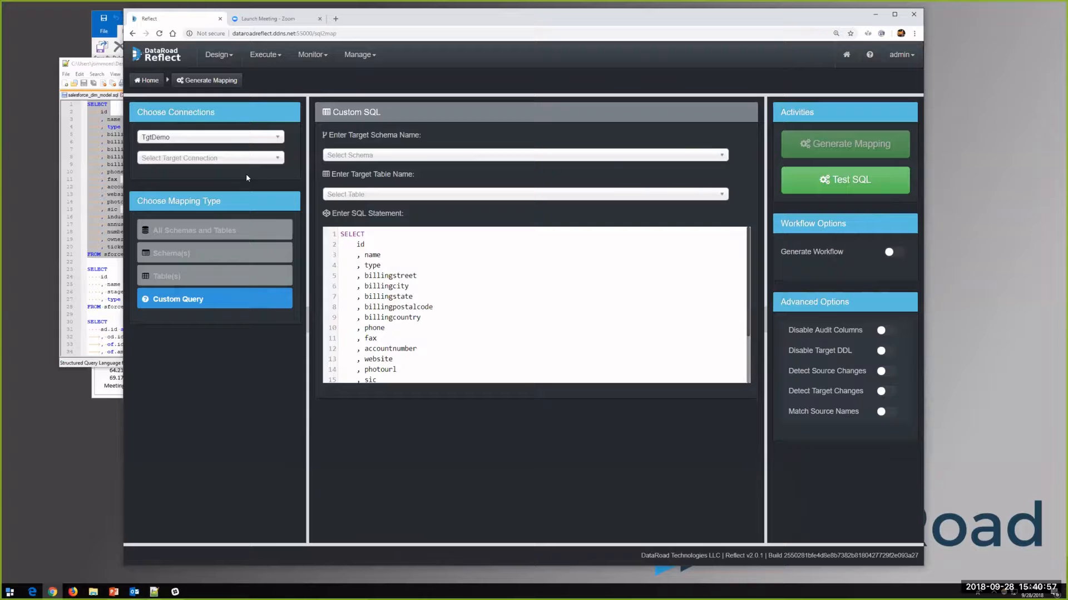
left_click(247, 159)
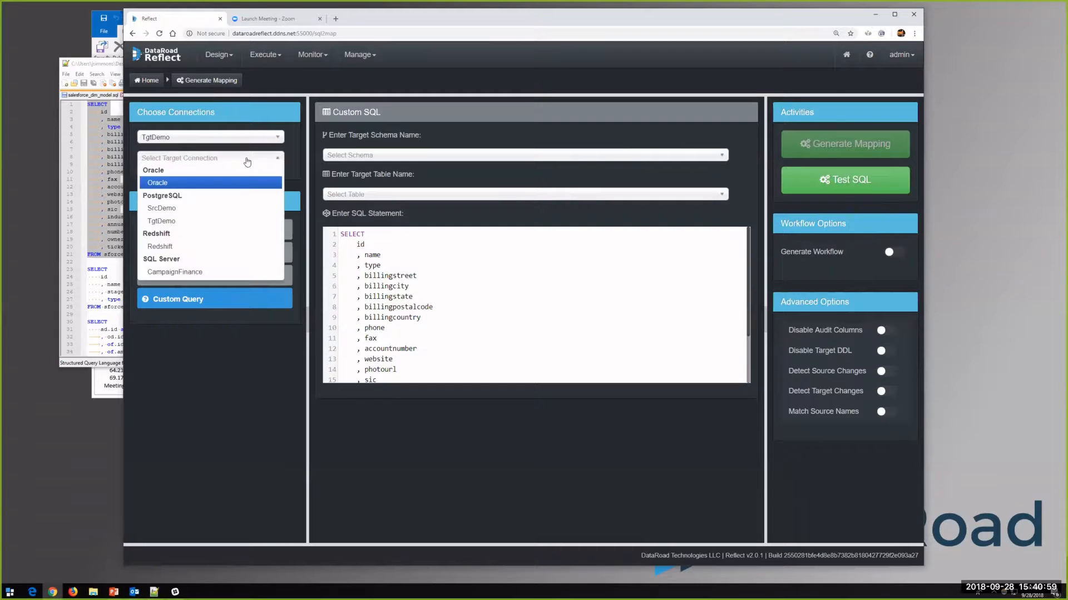
left_click(179, 221)
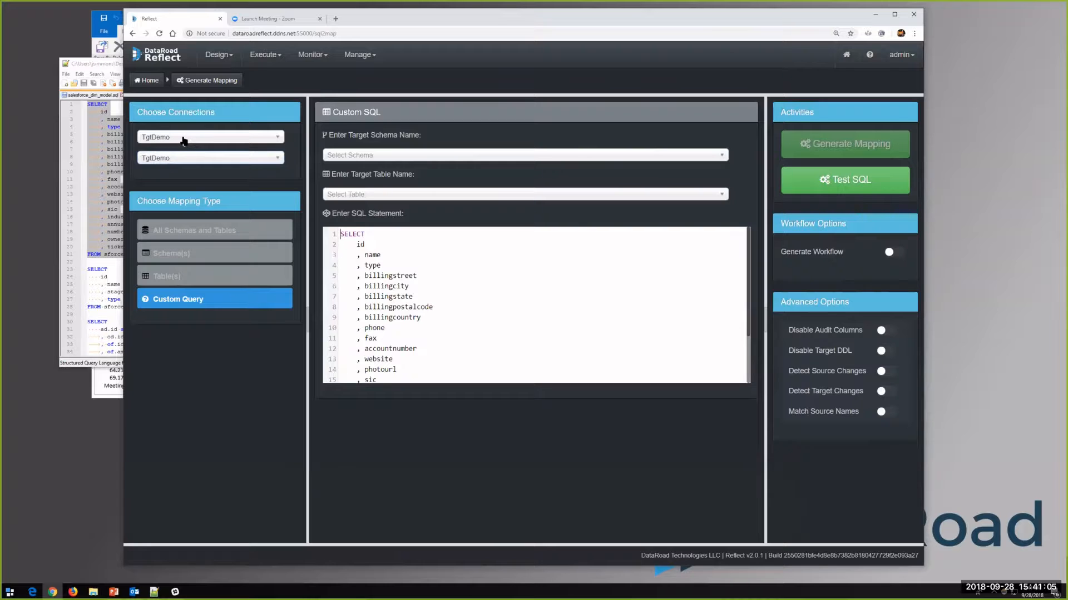
left_click(368, 162)
left_click(351, 223)
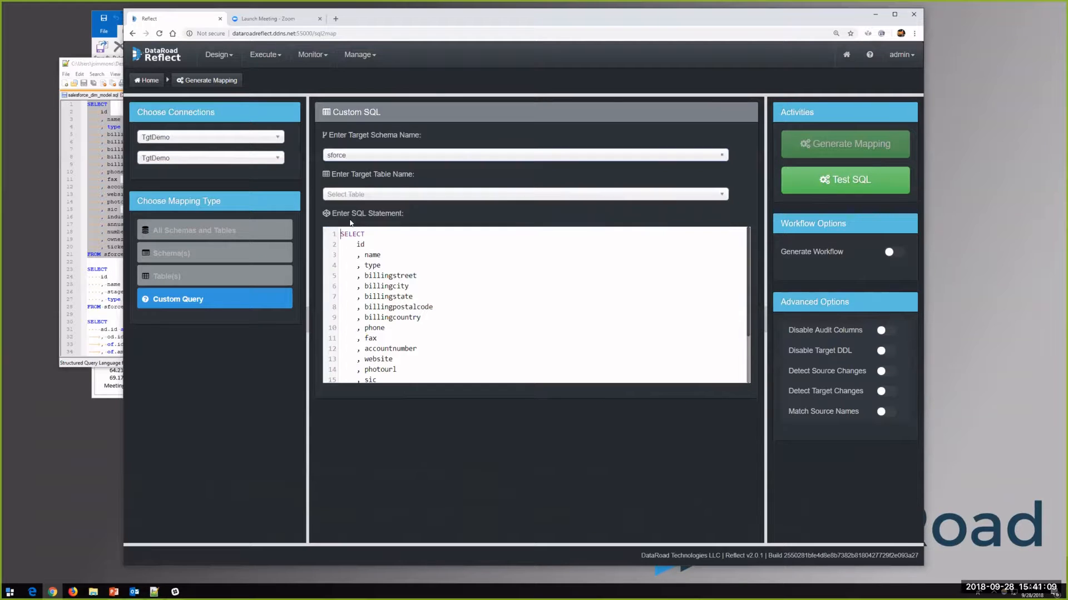
Name the new target table account_dim, generate the mapping and review its column elements
left_click(352, 195)
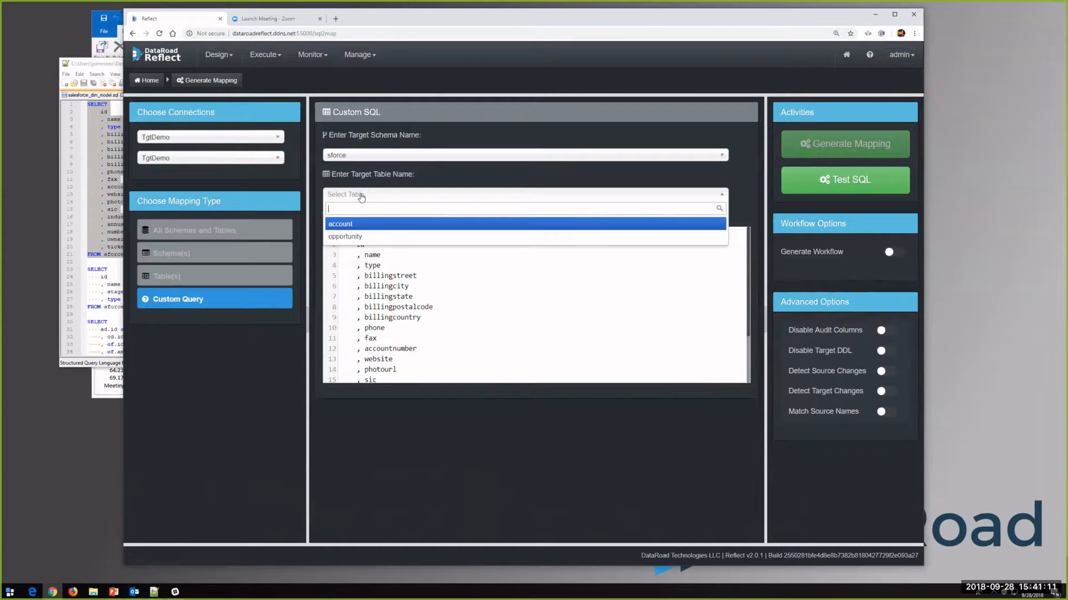
type("accoun")
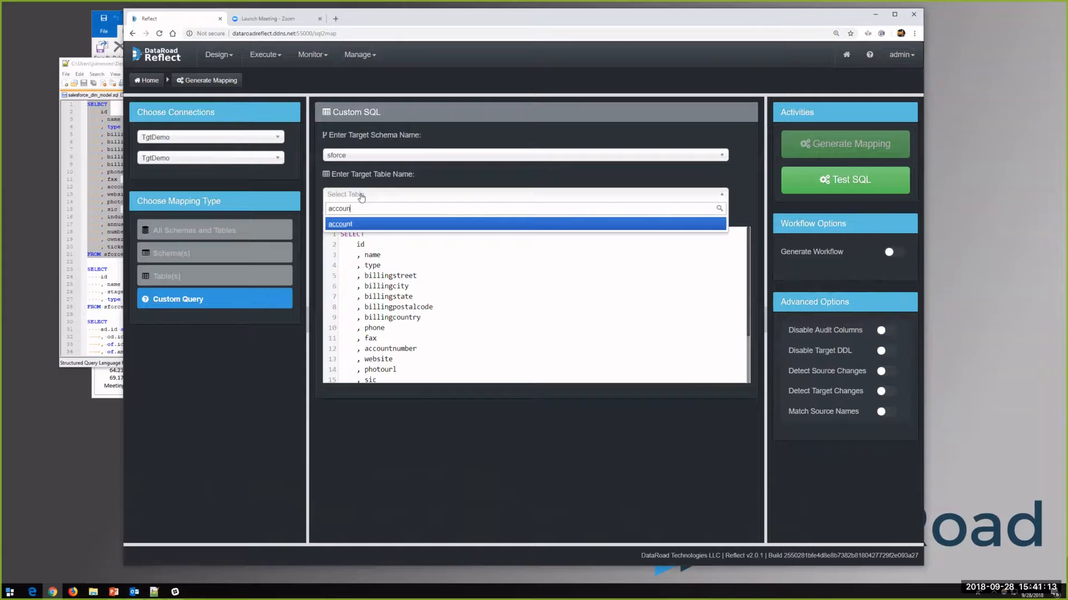
type("t_dim")
key("Return")
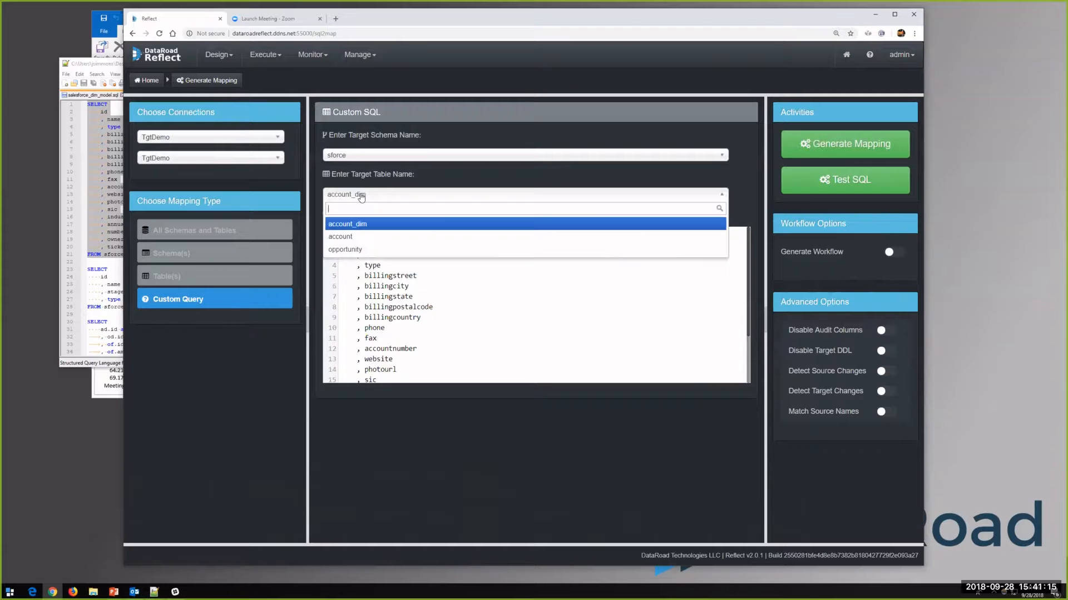
left_click(452, 172)
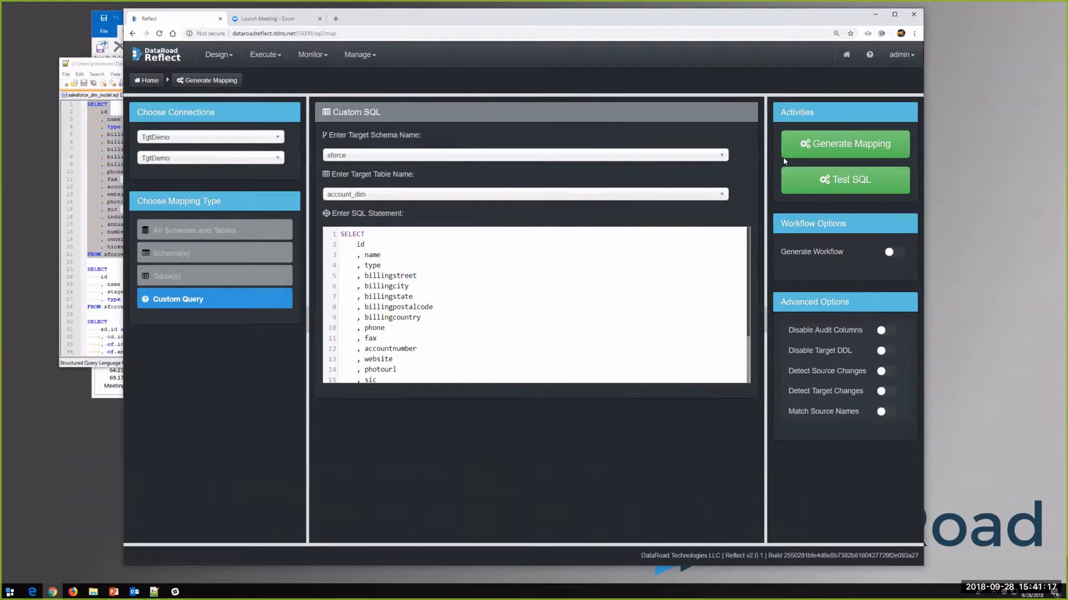
left_click(829, 146)
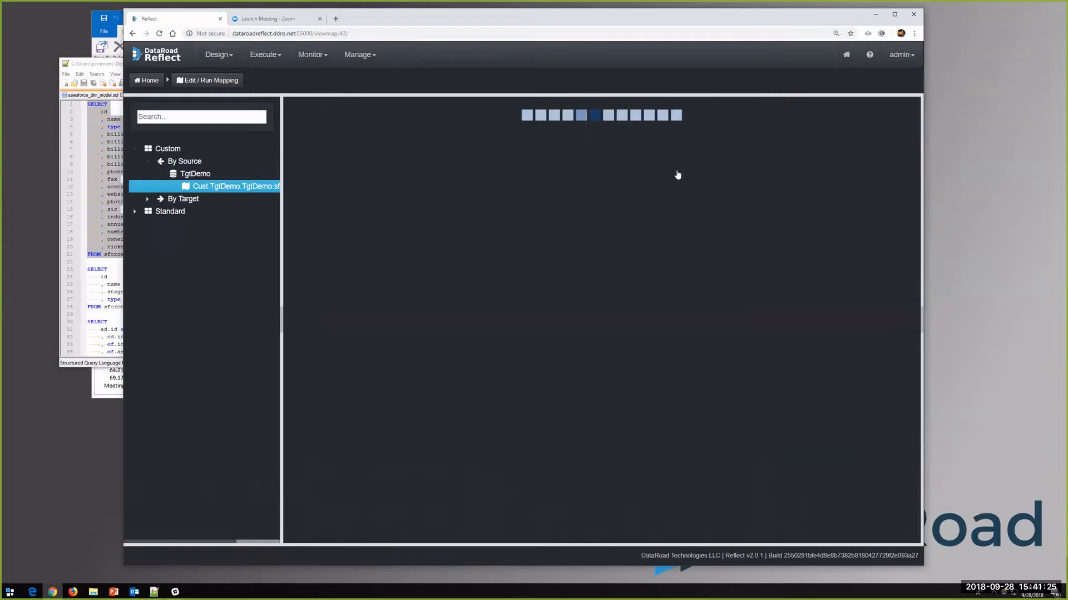
scroll(384, 235, "down", 4)
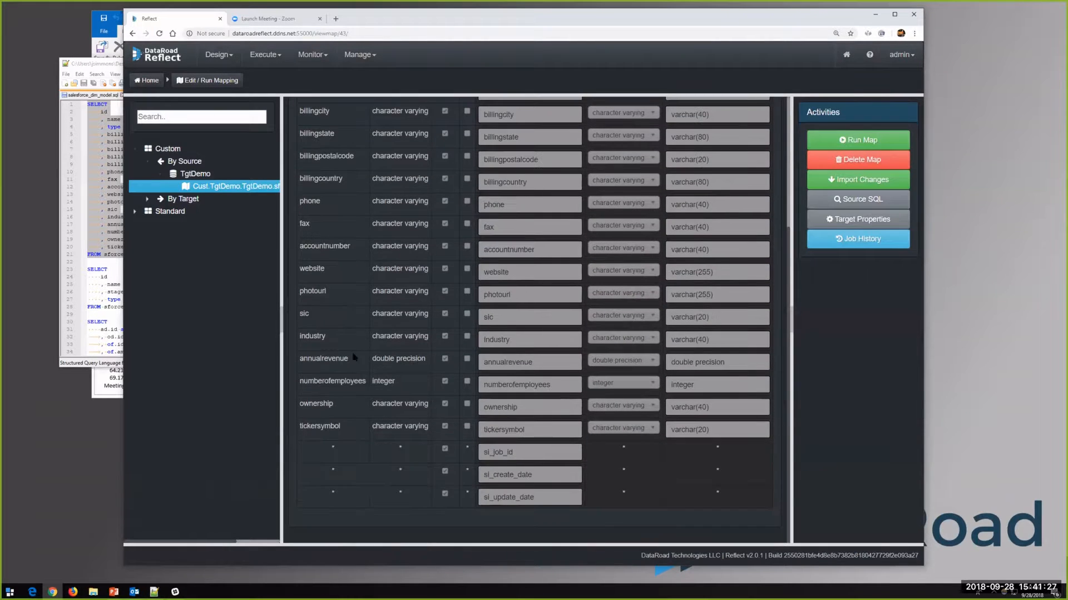
scroll(355, 336, "up", 4)
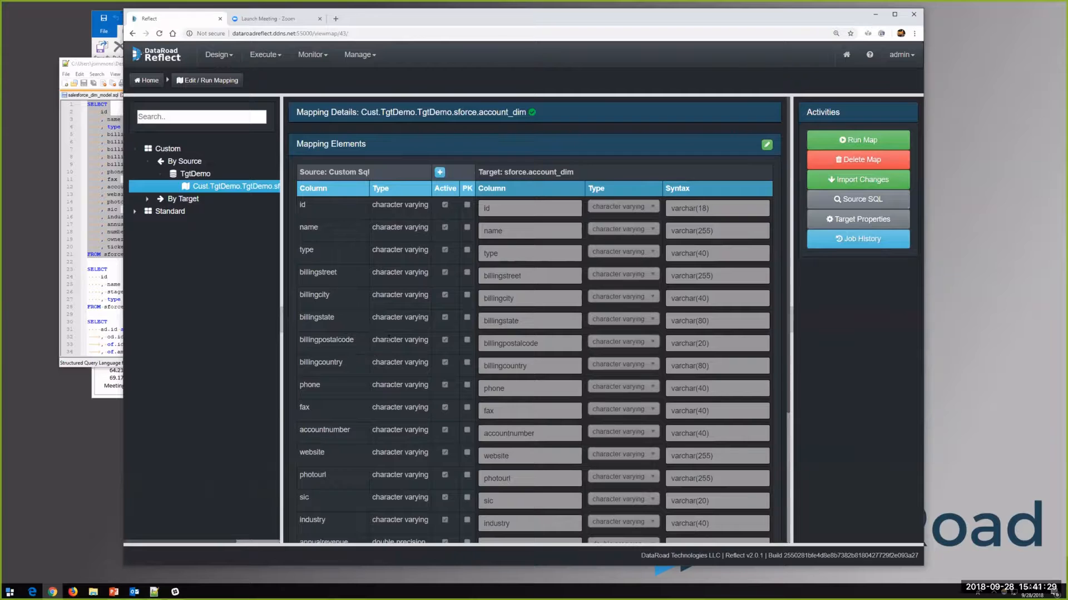
scroll(388, 339, "down", 4)
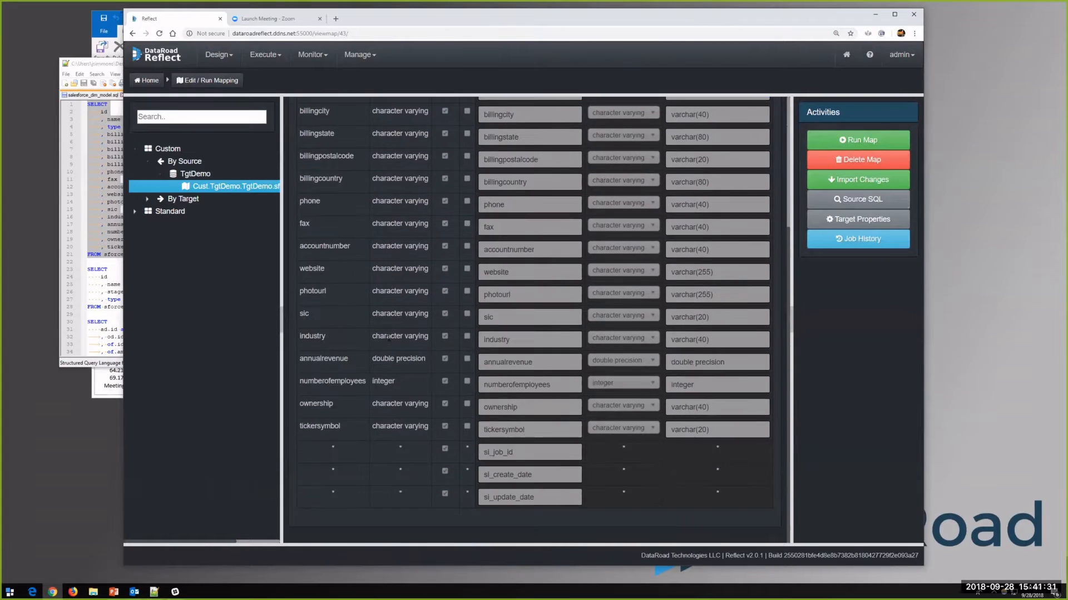
scroll(389, 337, "up", 4)
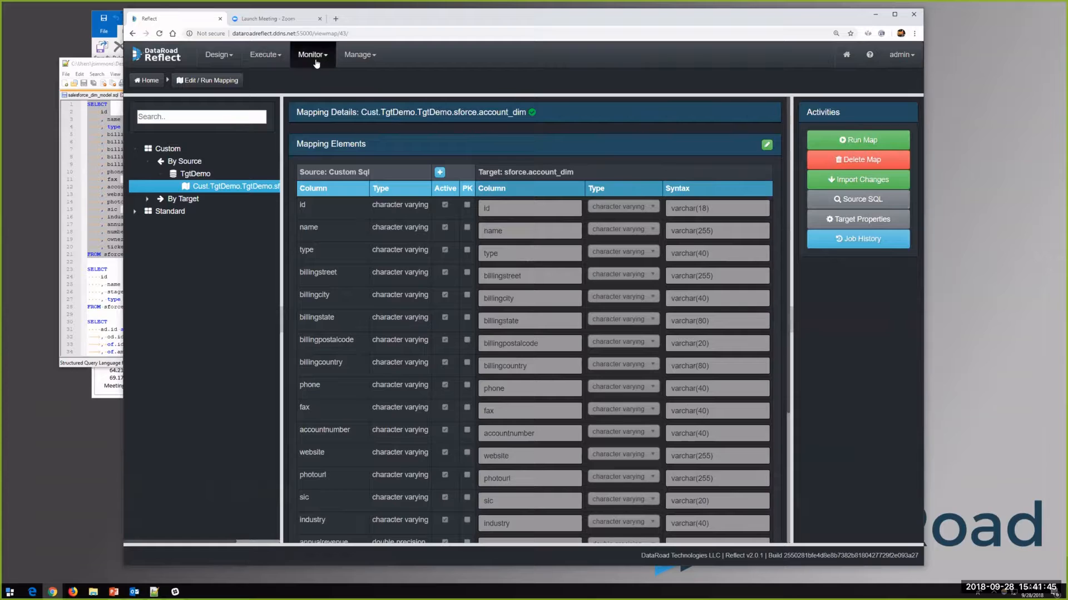
Return to Browse Data and choose the TgtDemo connection for a new SQL statement
left_click(279, 60)
left_click(279, 91)
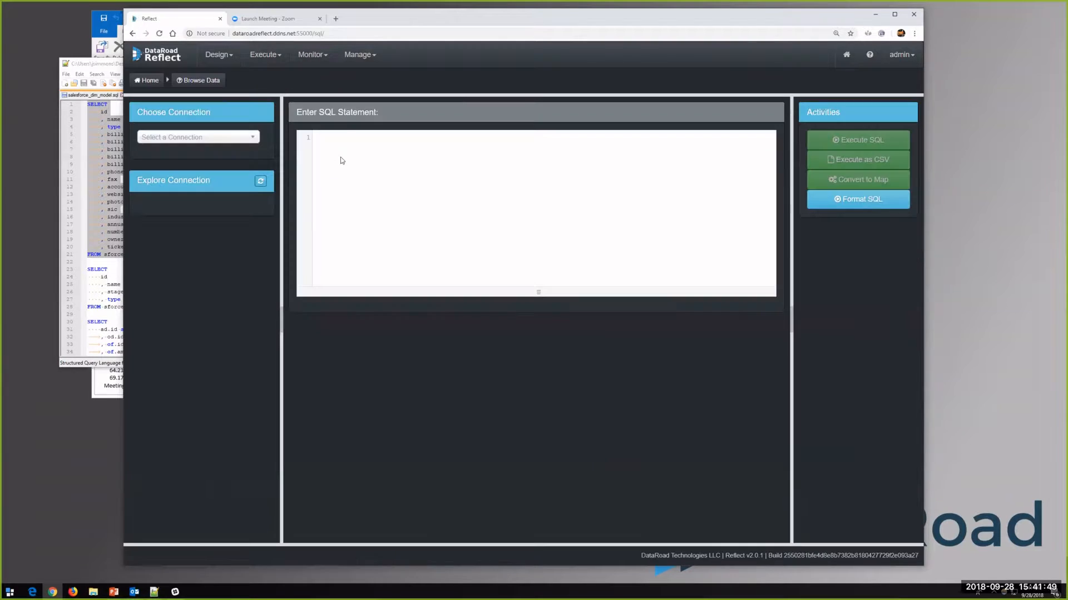
left_click(191, 141)
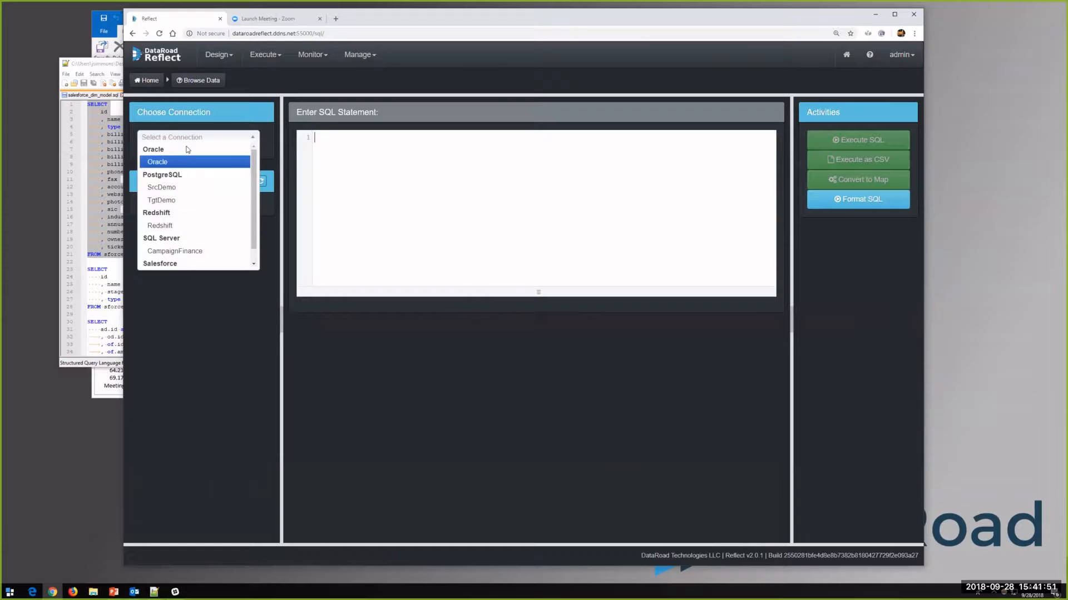
left_click(176, 203)
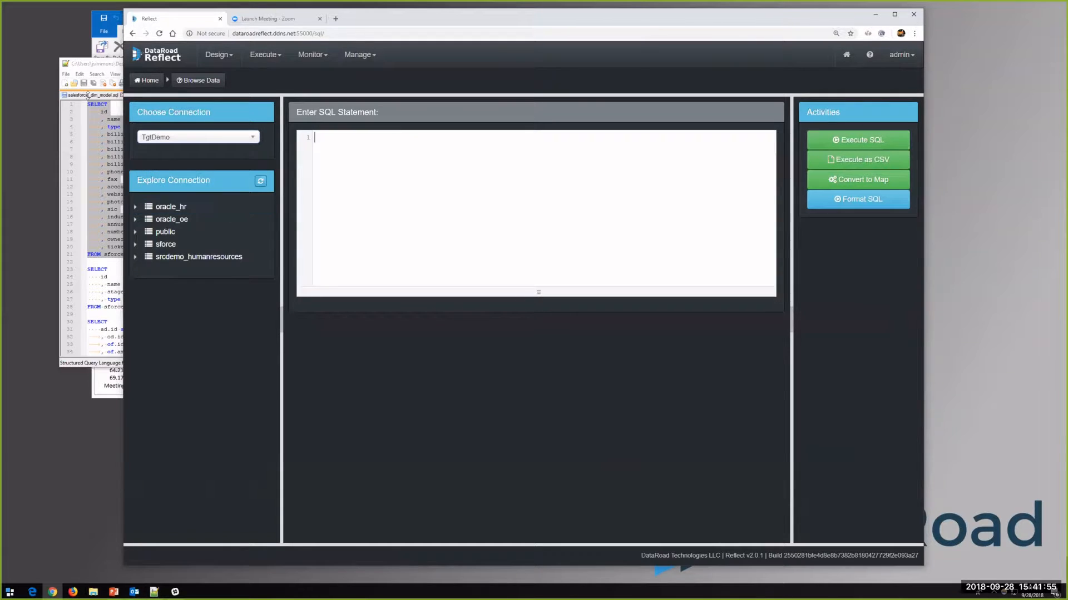
Switch to Notepad++ and copy the SELECT query on sforce.opportunity from salesforce_dim_model.sql
left_click(103, 68)
scroll(92, 248, "down", 2)
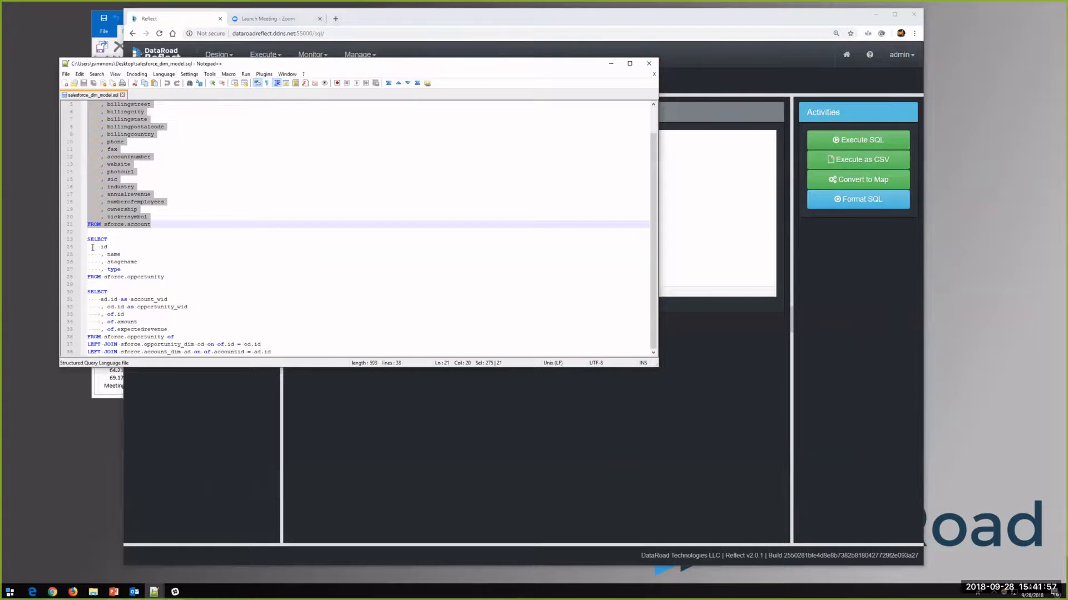
left_click_drag(88, 239, 191, 277)
key("ctrl+c")
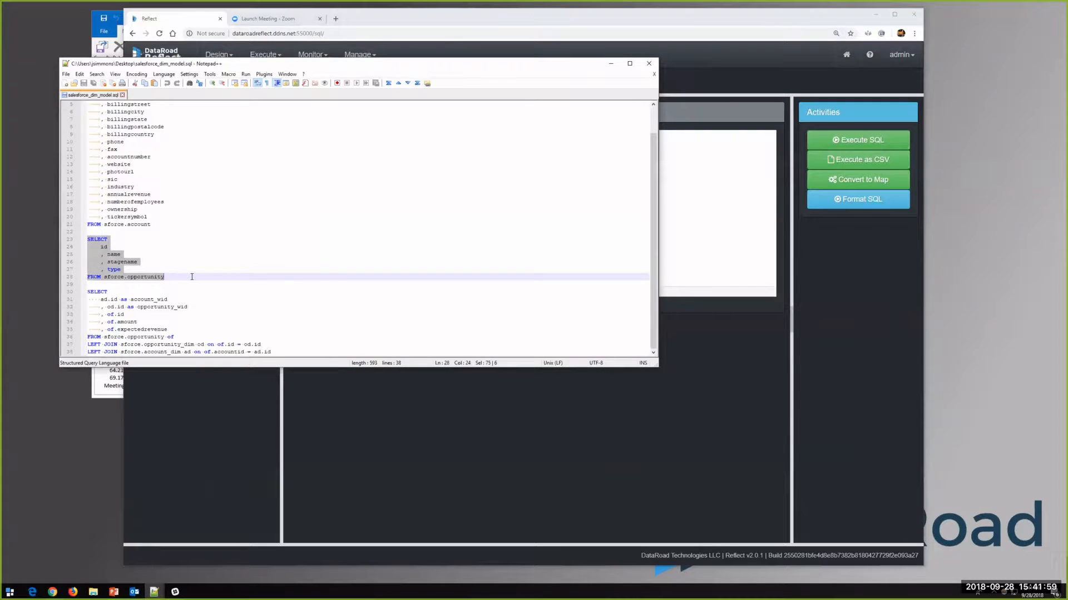
Switch back to Reflect, paste the opportunity query as the SQL statement and execute it
left_click(727, 262)
key("ctrl+v")
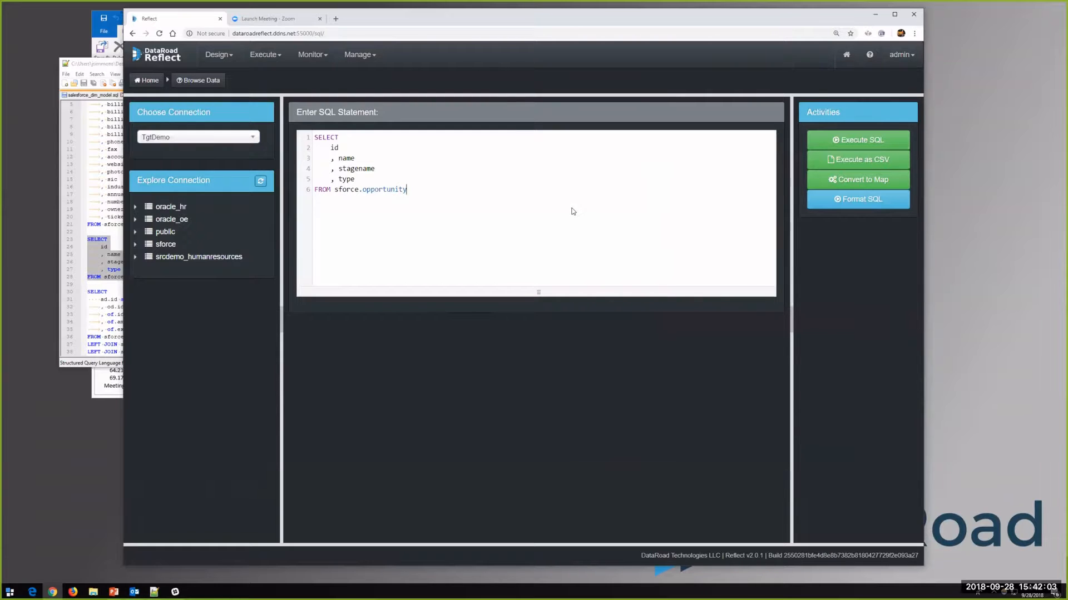
left_click(842, 146)
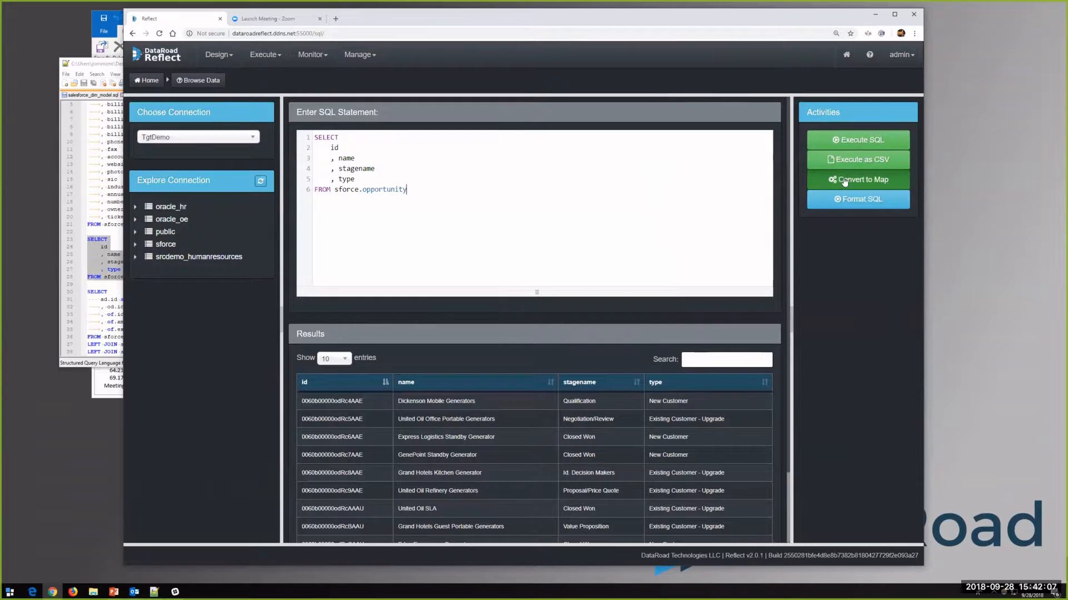
Convert the opportunity query to a mapping with TgtDemo as the target connection and sforce as the target schema
left_click(844, 183)
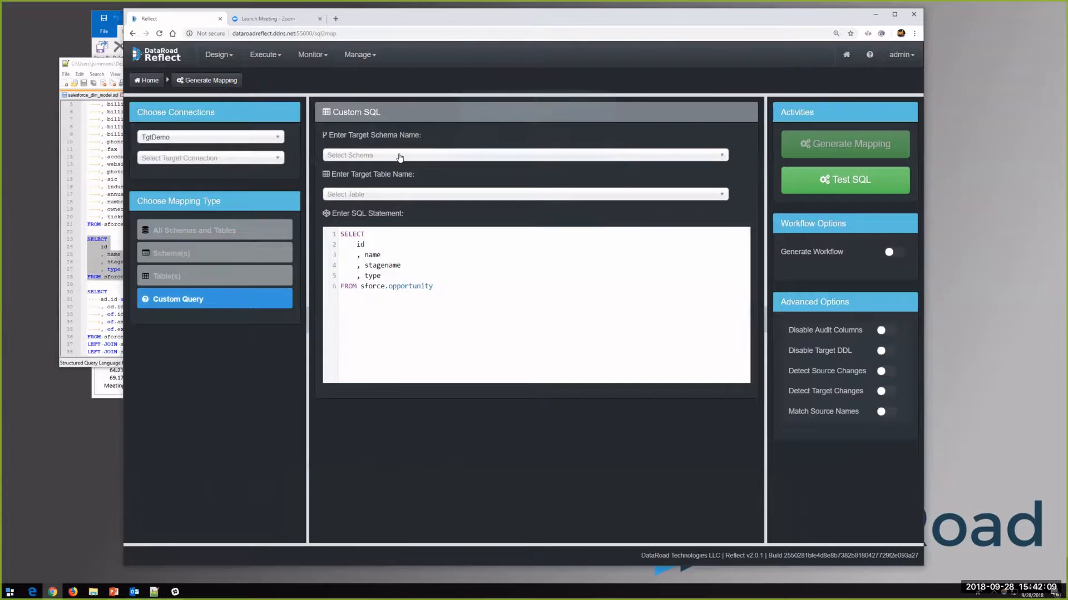
left_click(188, 158)
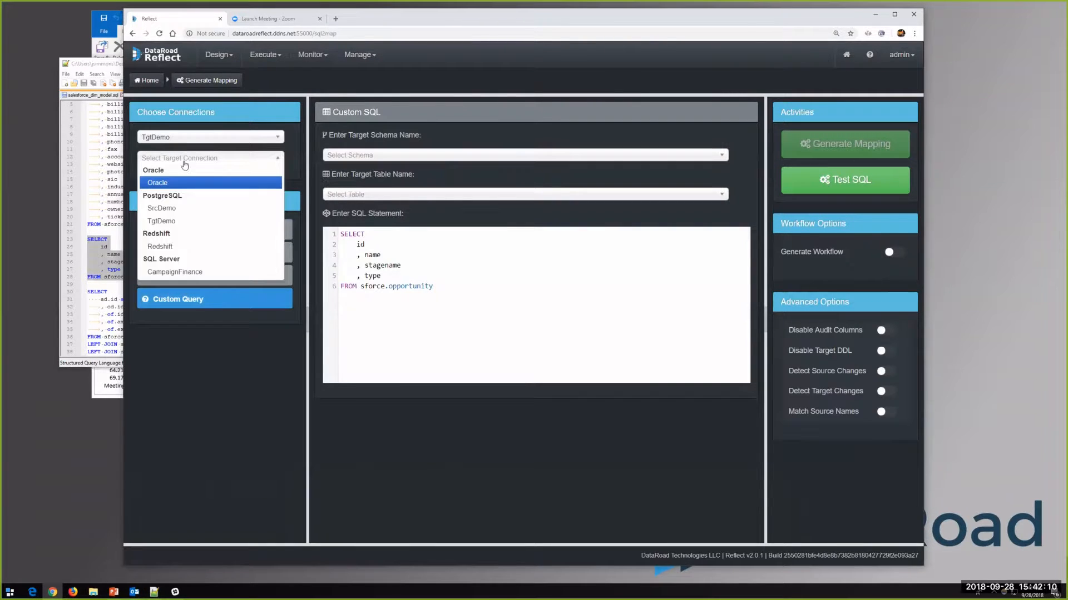
left_click(169, 221)
left_click(392, 160)
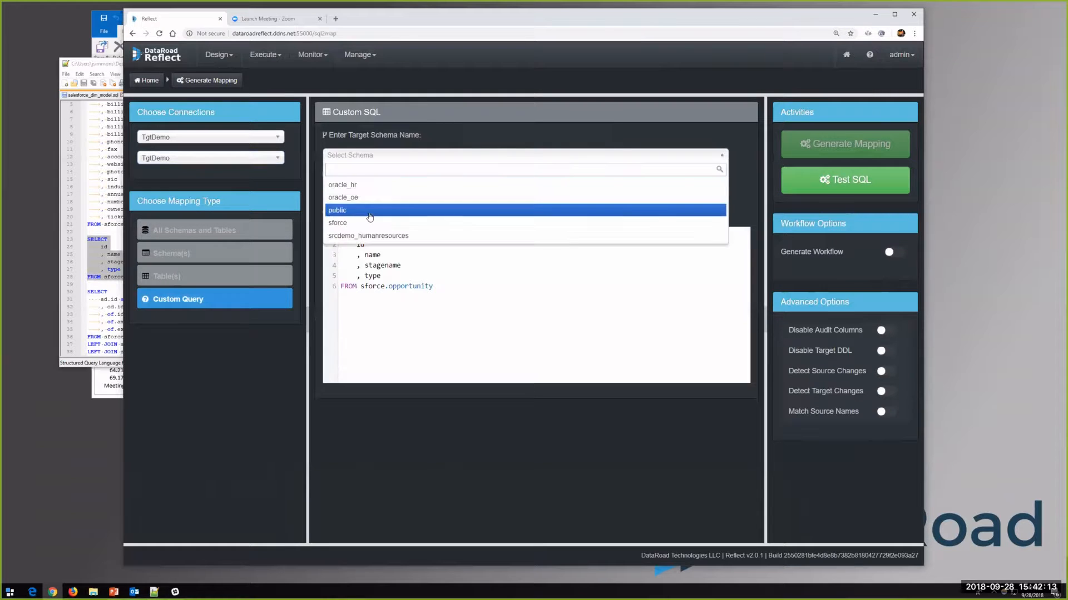
left_click(367, 223)
Name the new target table opportunity_dim and generate the mapping
left_click(371, 195)
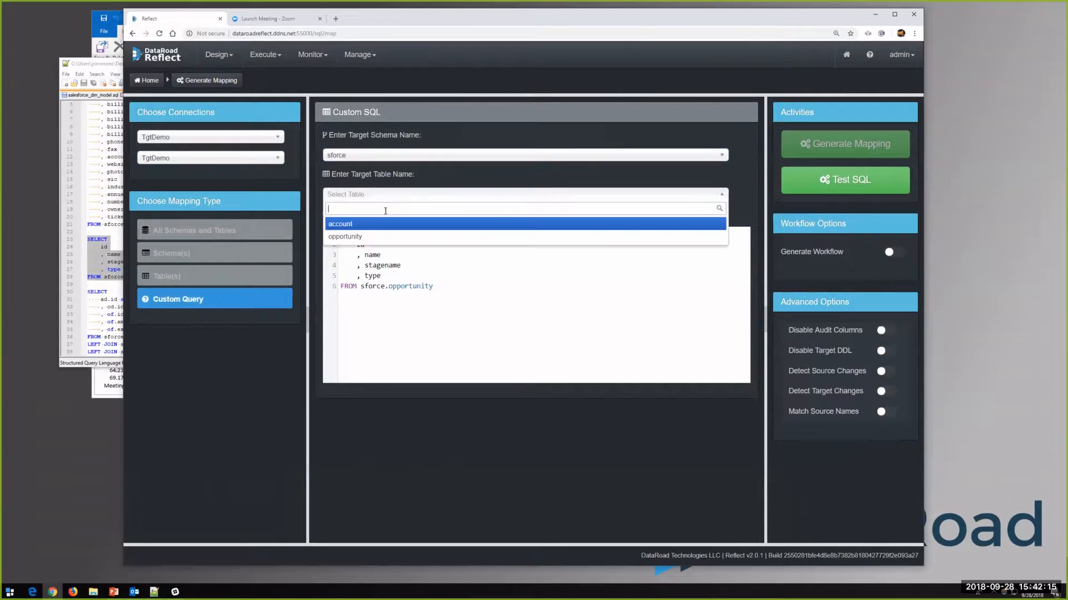
left_click(360, 237)
left_click(366, 196)
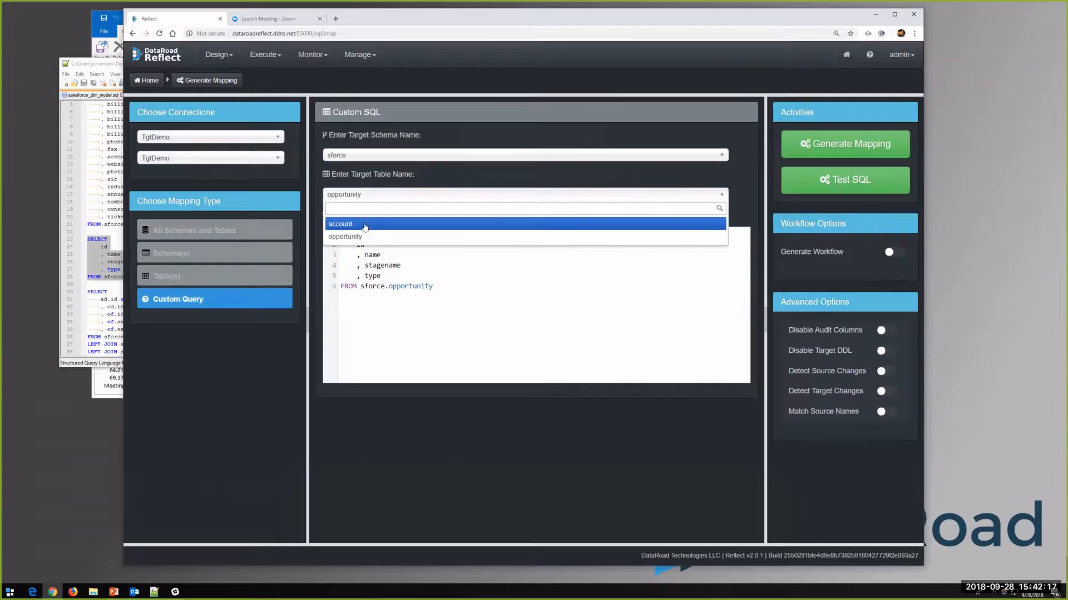
type("opp")
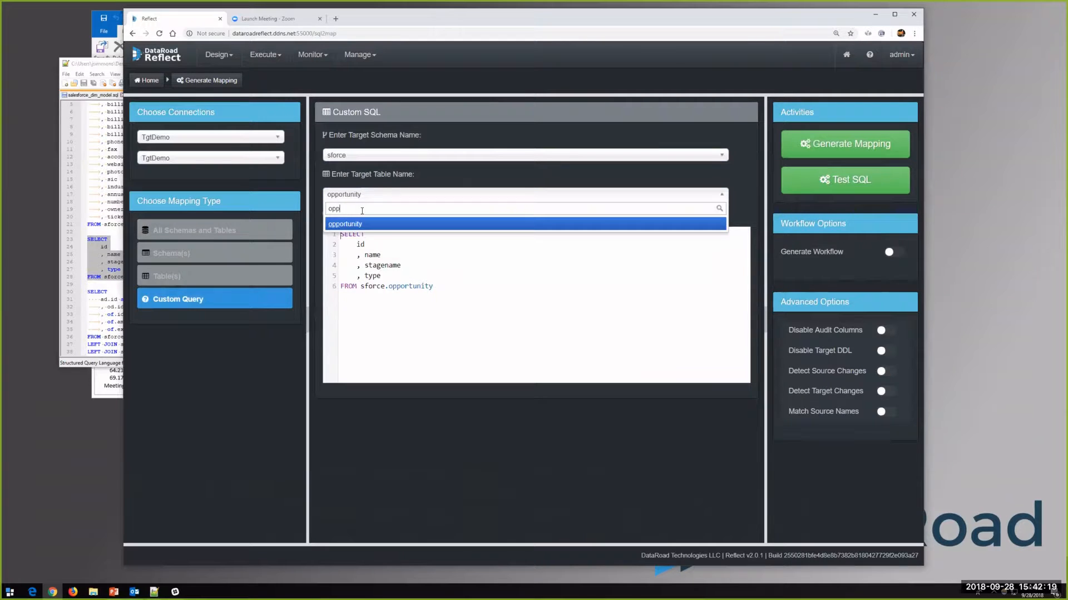
type("ortunity_dim")
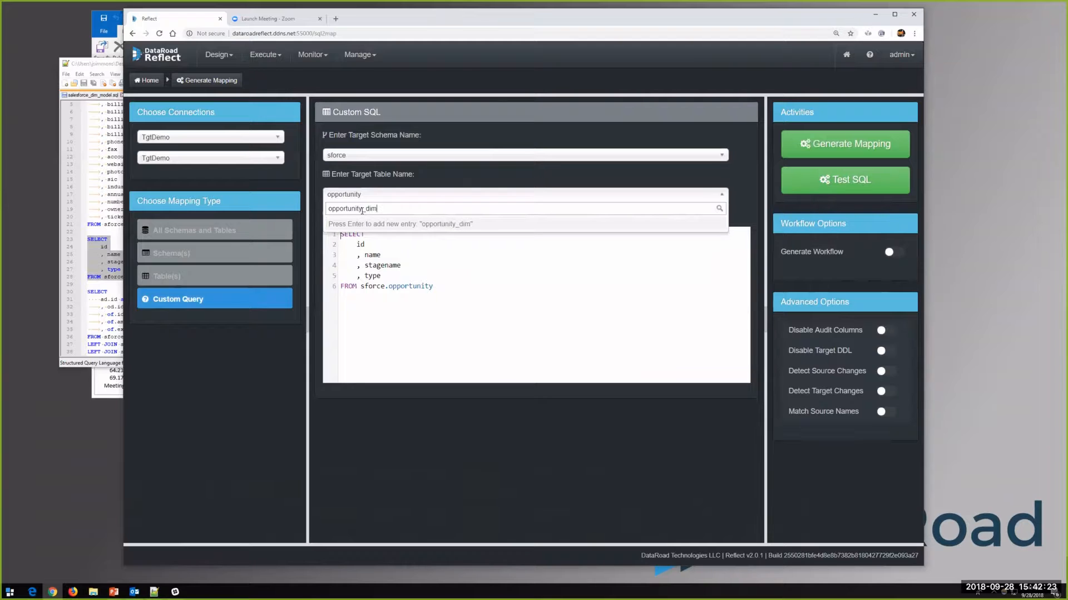
key("Return")
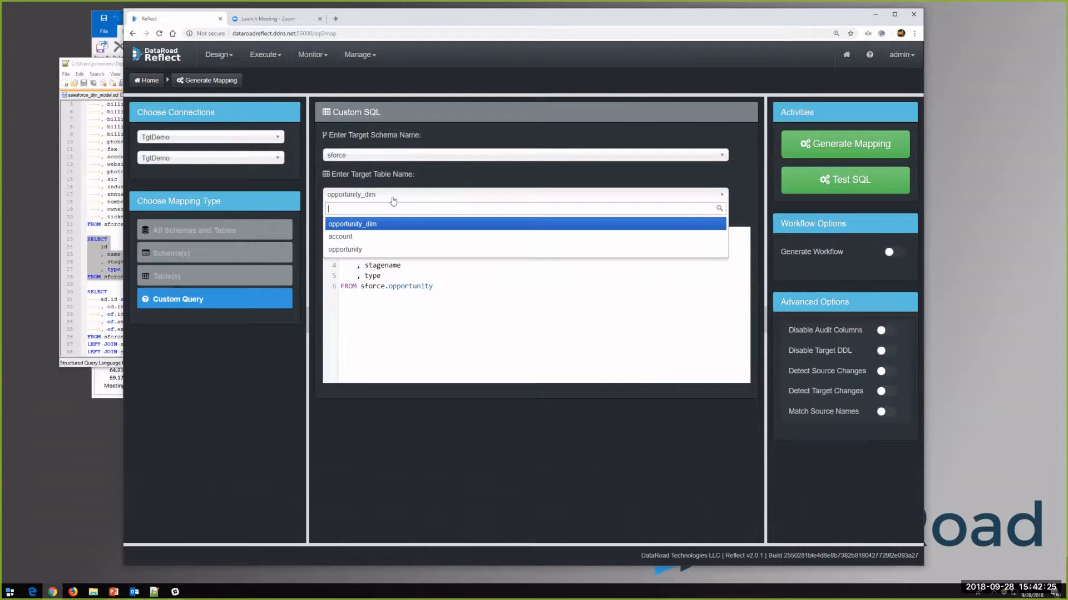
left_click(812, 144)
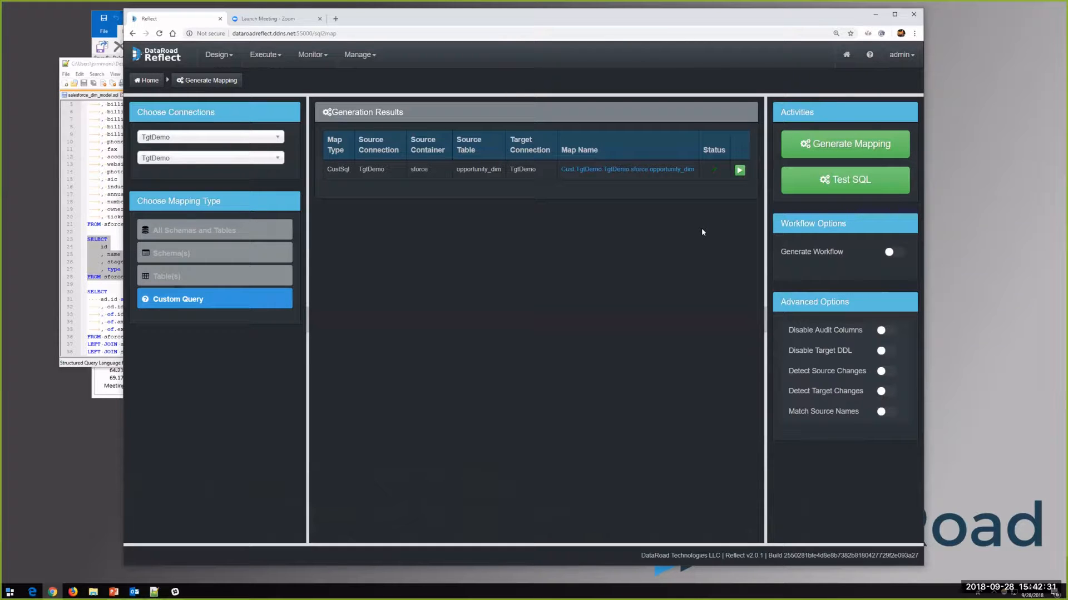
Open the workflow designer and load the salesforce_demo3 workflow
left_click(233, 57)
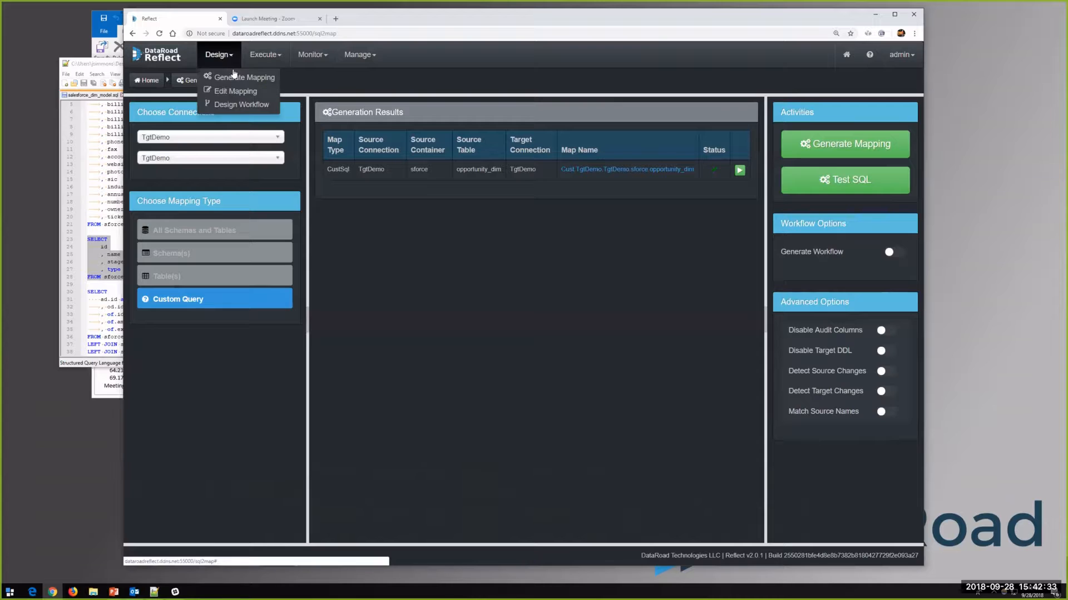
left_click(233, 106)
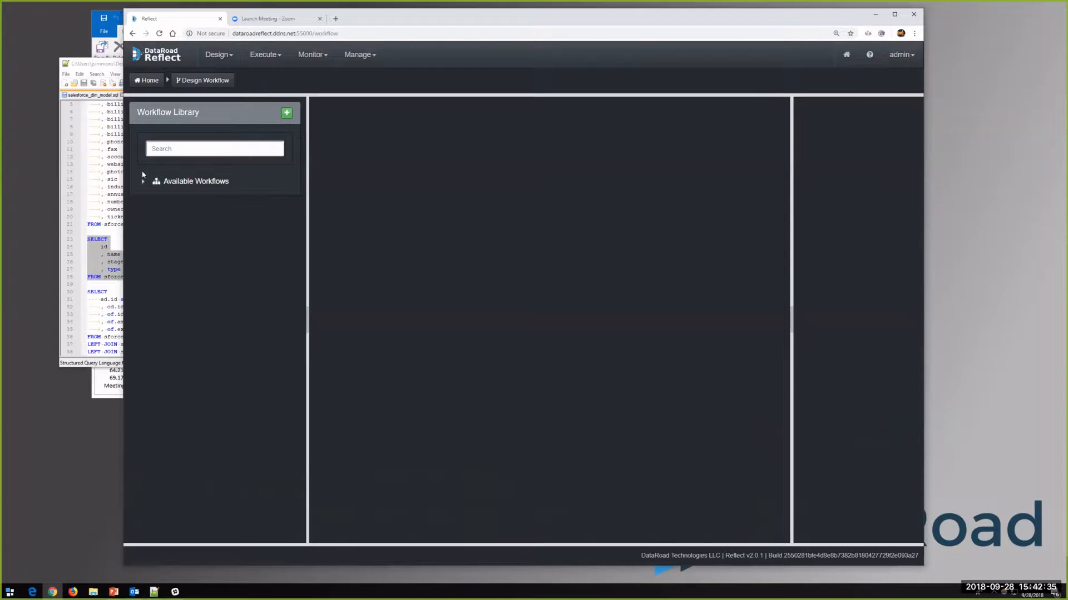
left_click(143, 185)
left_click(186, 220)
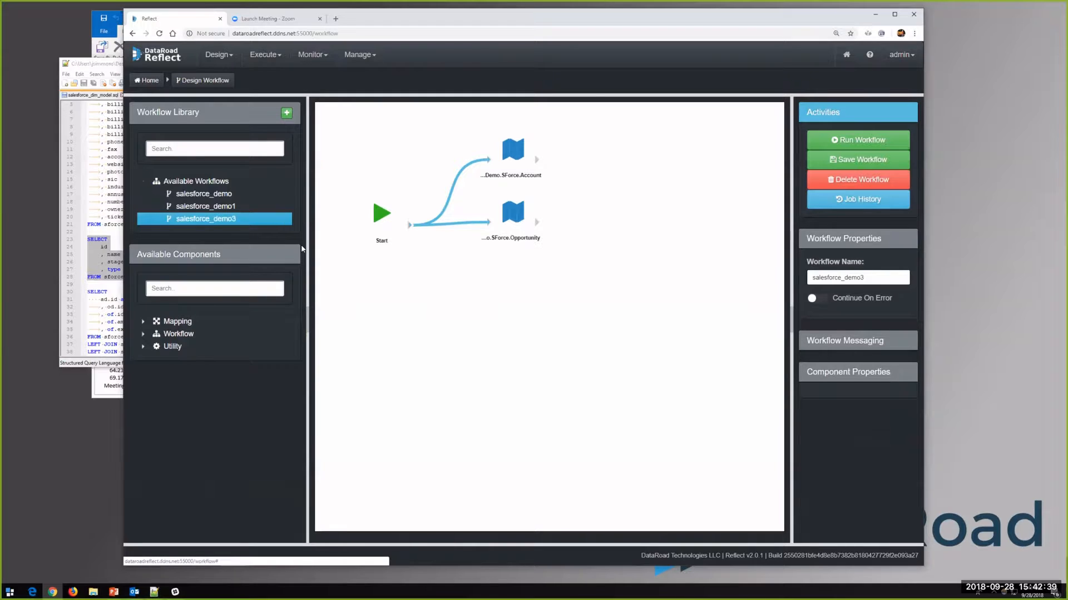
Add the custom SQL mappings account_dim and opportunity_dim to the workflow, aligned one above the other beyond the Account and Opportunity mappings
left_click(145, 347)
left_click(143, 348)
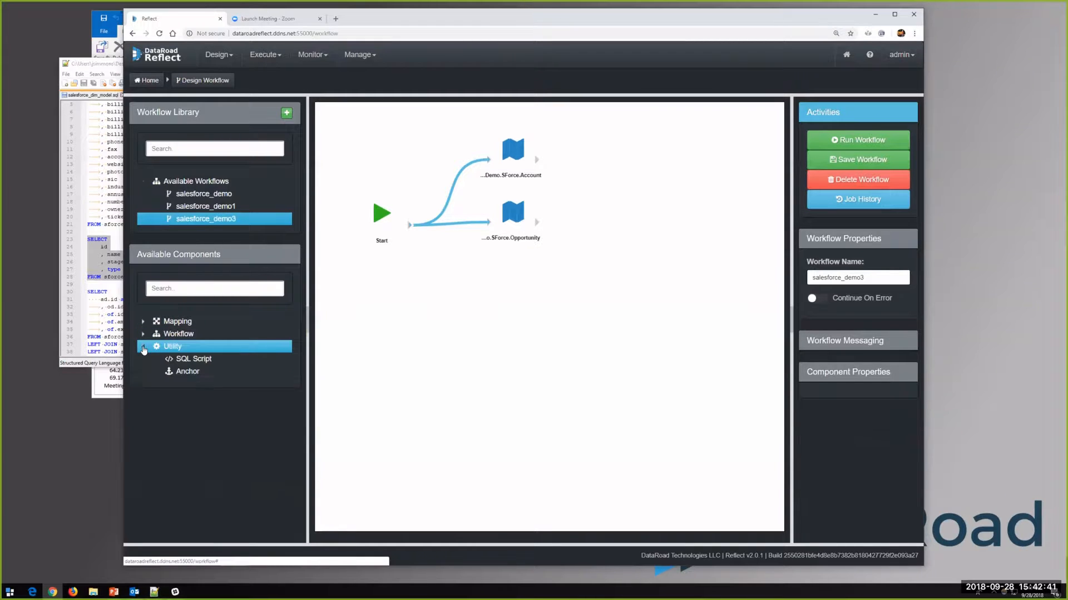
left_click(144, 322)
left_click(151, 333)
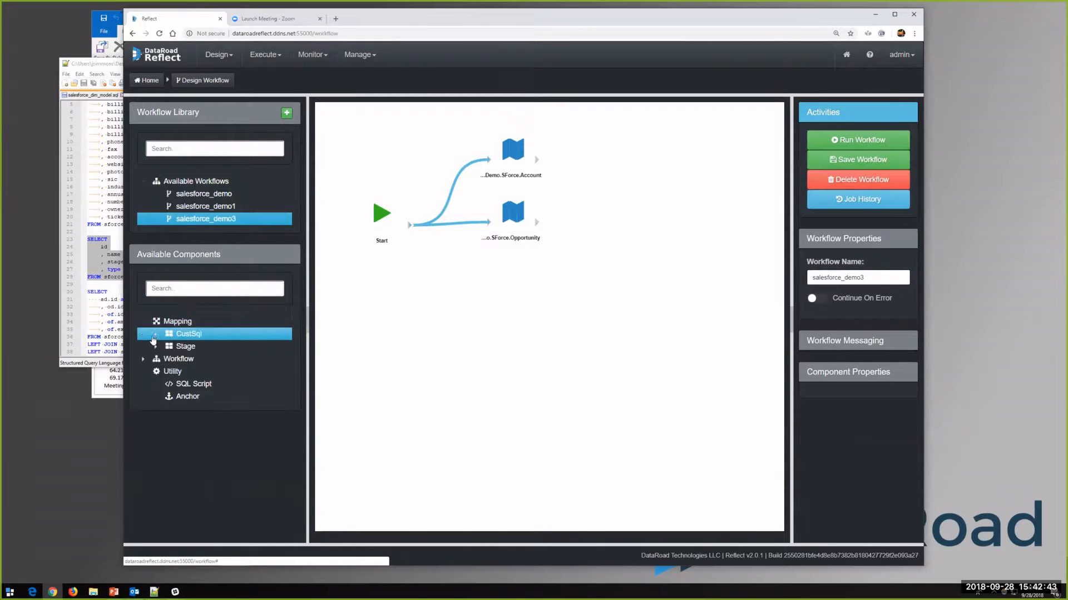
left_click(168, 346)
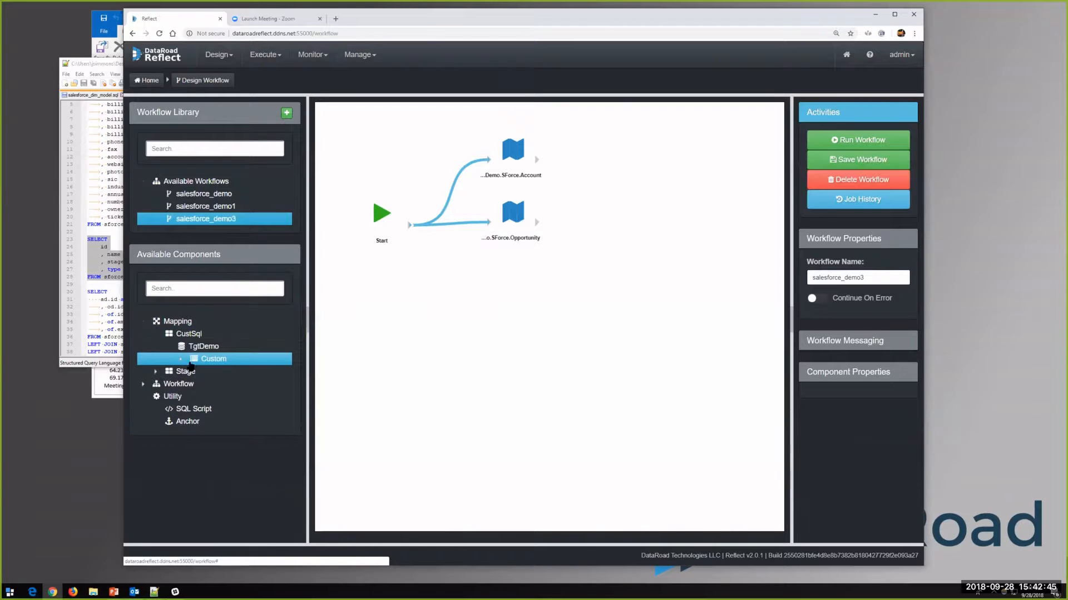
left_click(184, 359)
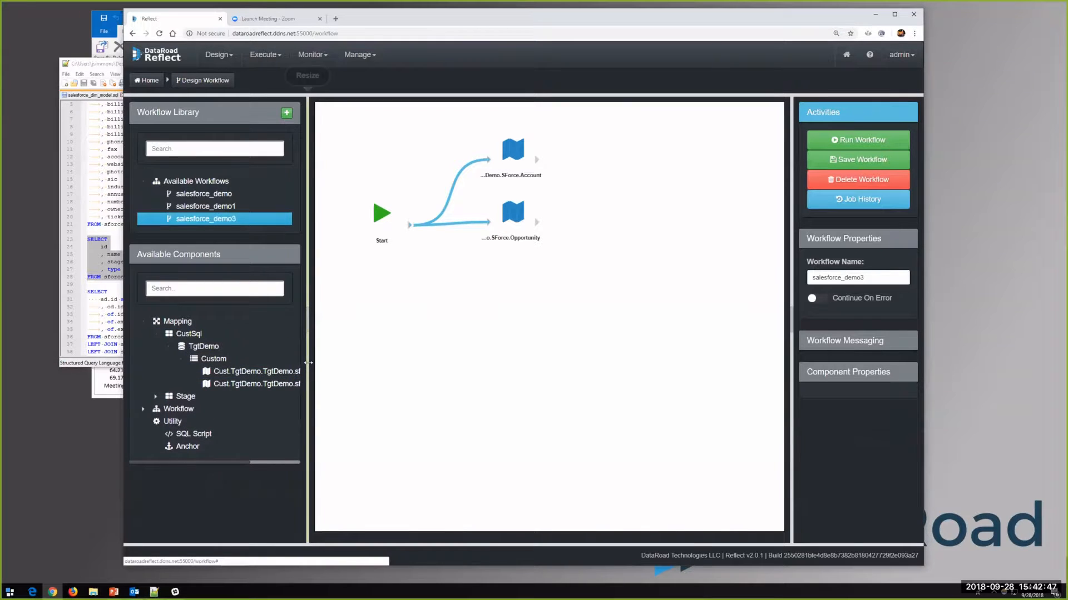
left_click_drag(306, 368, 384, 368)
left_click(286, 372)
left_click_drag(206, 373, 717, 150)
left_click_drag(222, 388, 709, 206)
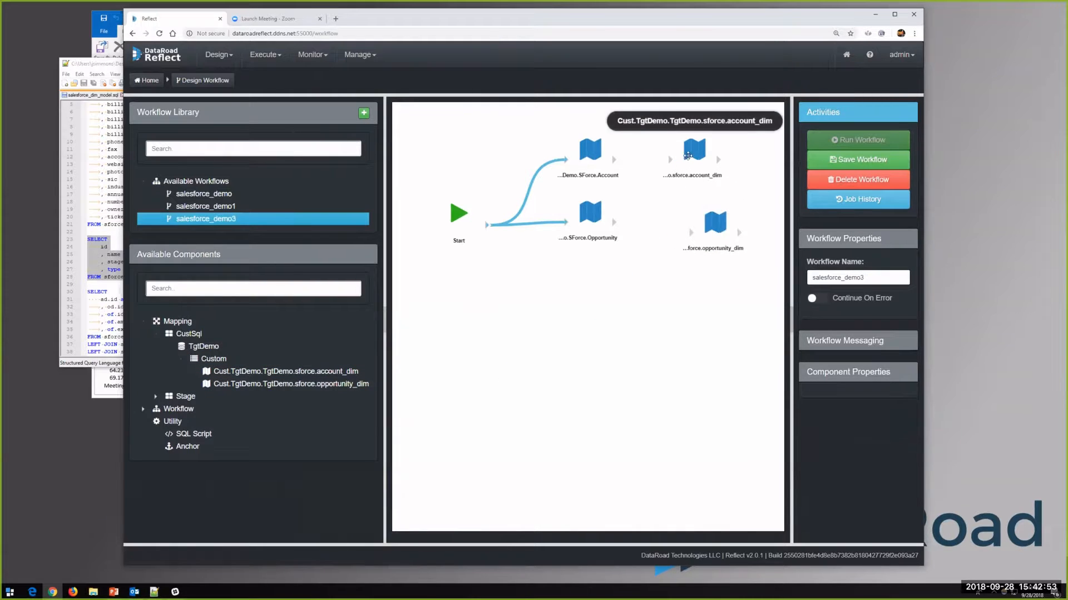
left_click_drag(690, 151, 710, 149)
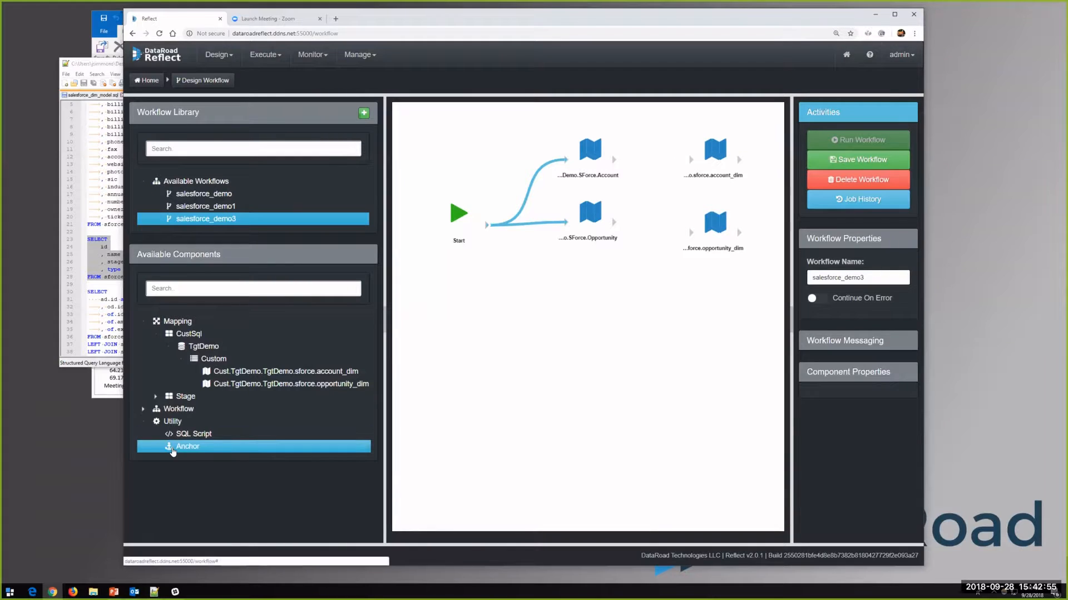
Place an Anchor between the two mapping columns and connect the SForce Account and Opportunity mappings to it
left_click_drag(168, 450, 650, 166)
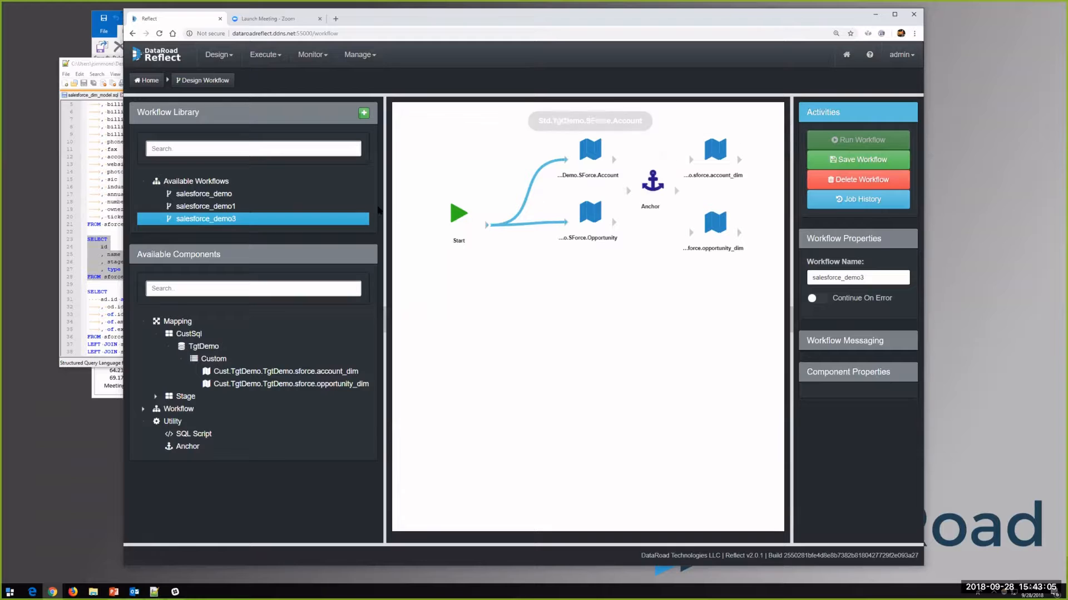
left_click_drag(385, 205, 279, 204)
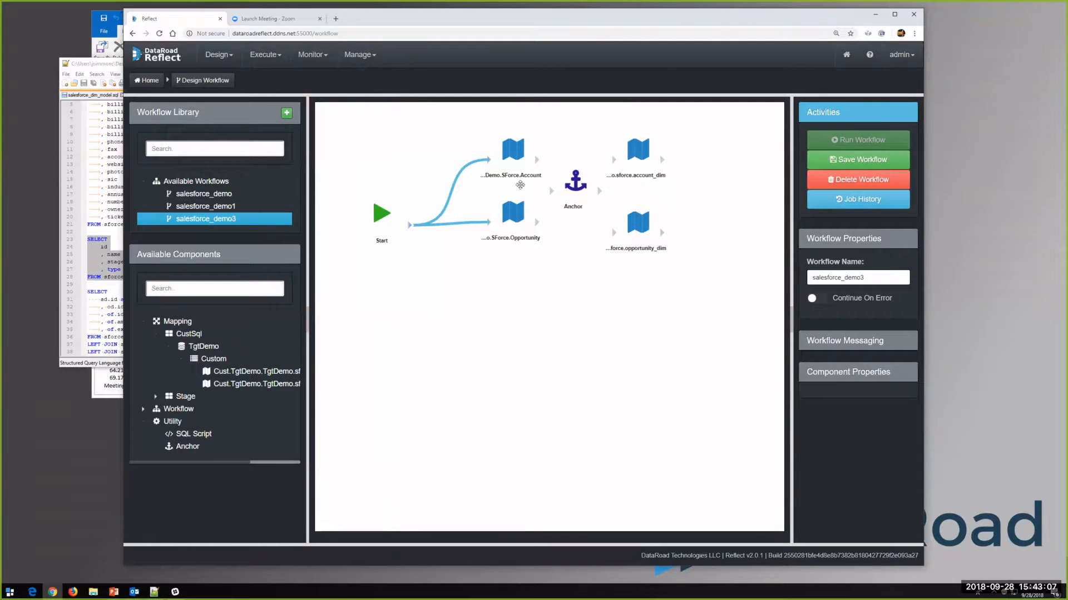
left_click_drag(537, 160, 552, 191)
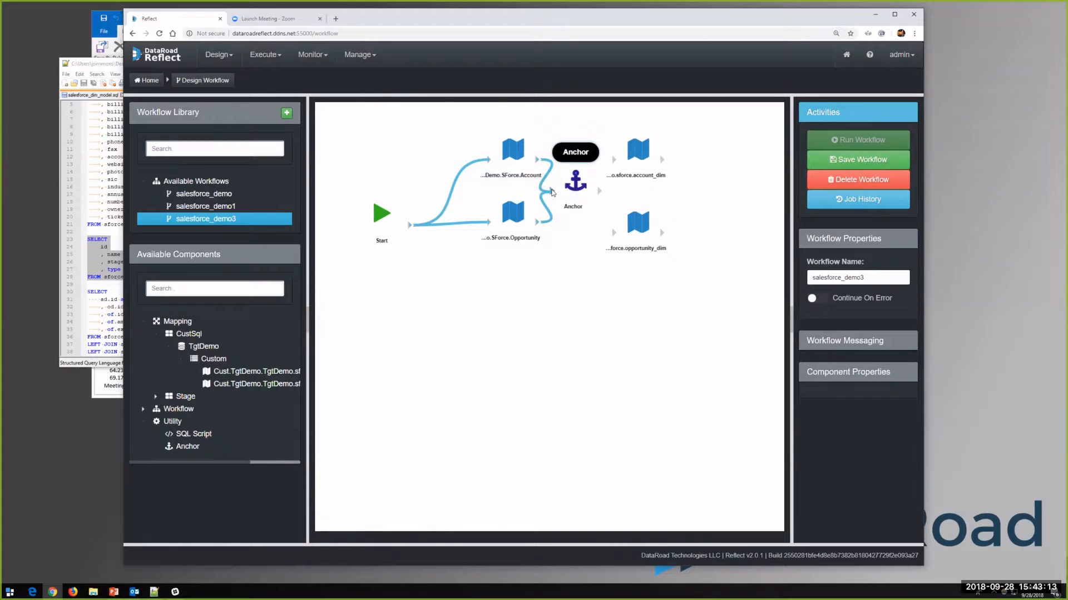
Space account_dim and opportunity_dim further from the Anchor and connect the Anchor to both of them
left_click_drag(637, 149, 659, 149)
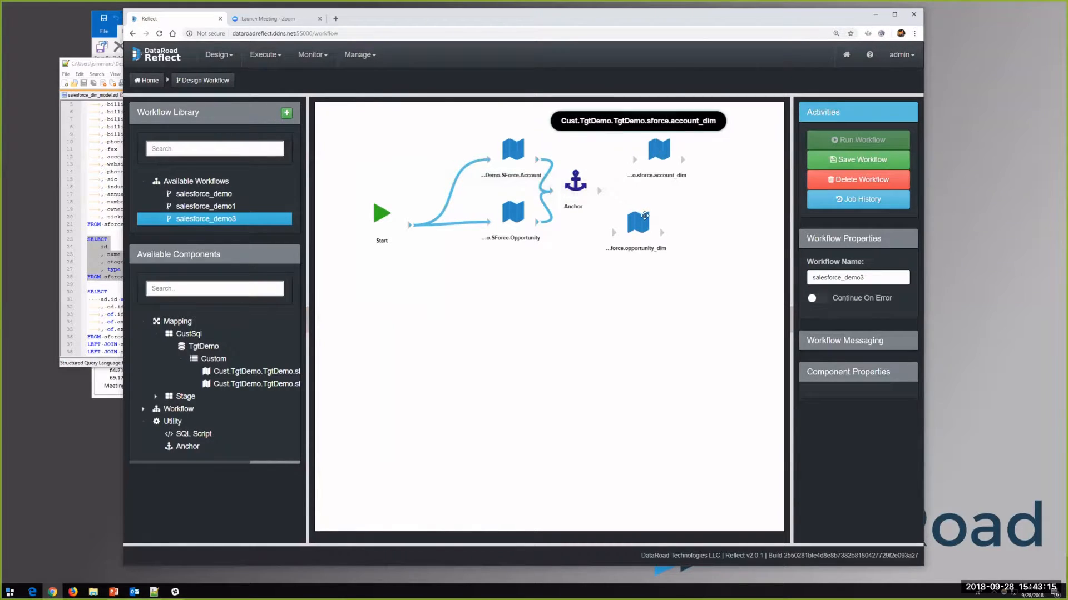
left_click_drag(642, 220, 653, 219)
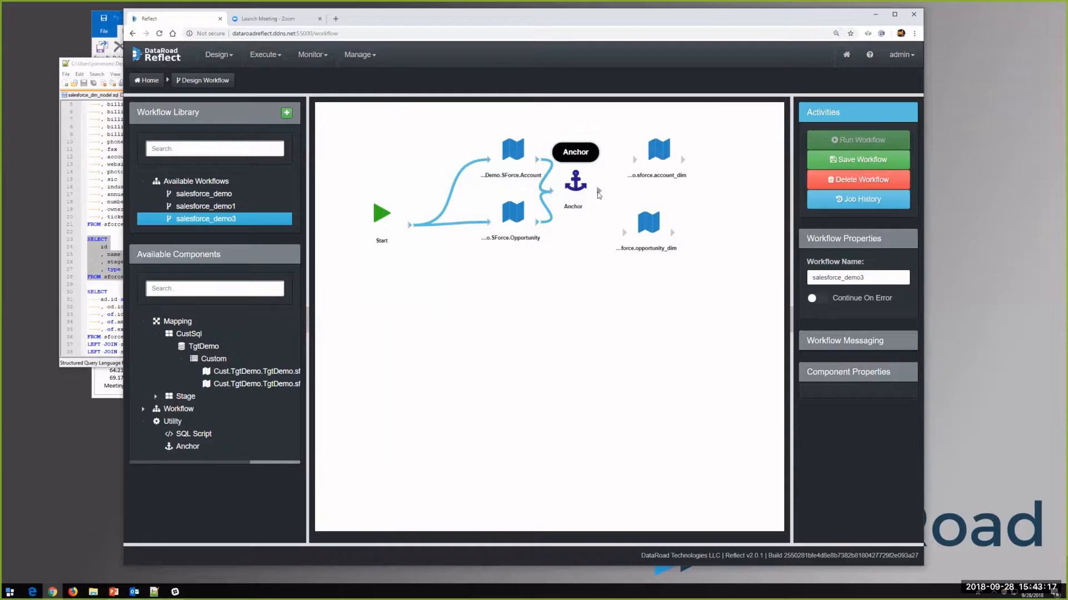
left_click_drag(600, 192, 634, 160)
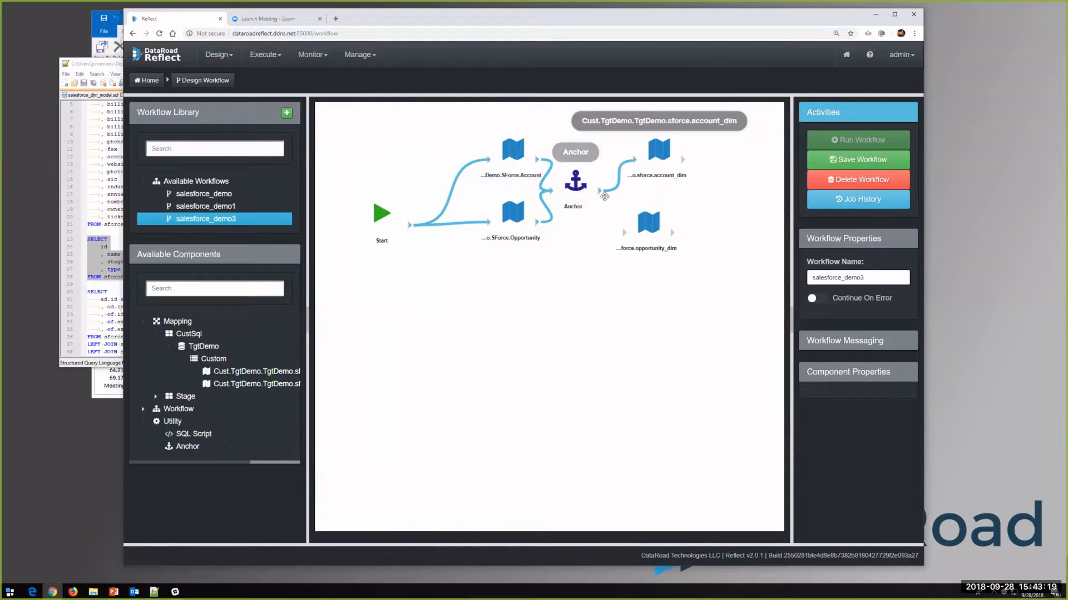
left_click_drag(599, 193, 624, 234)
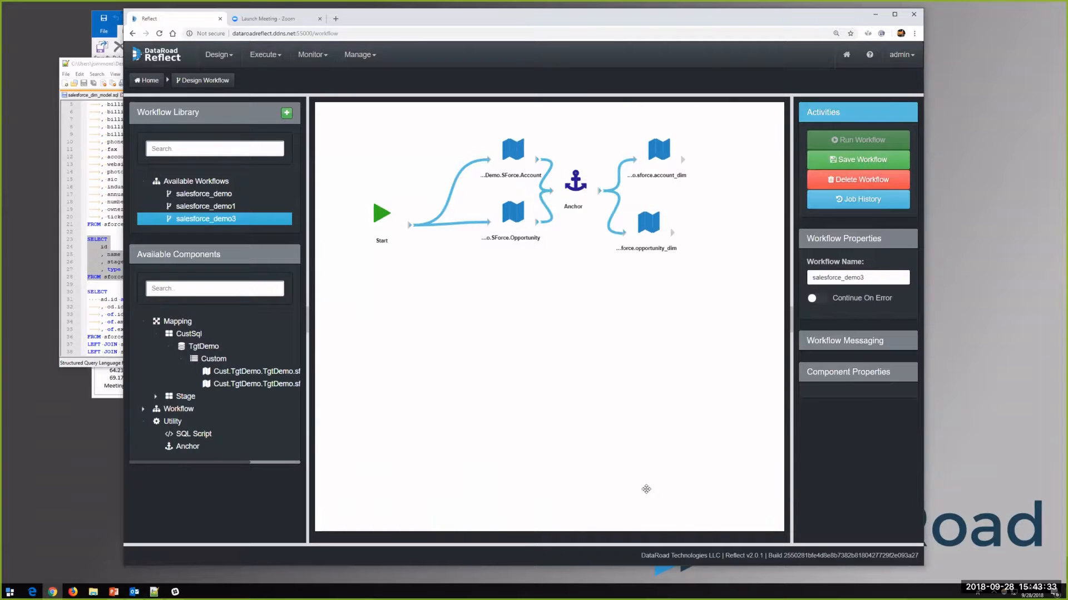
Save the salesforce_demo3 workflow and run it
left_click(835, 161)
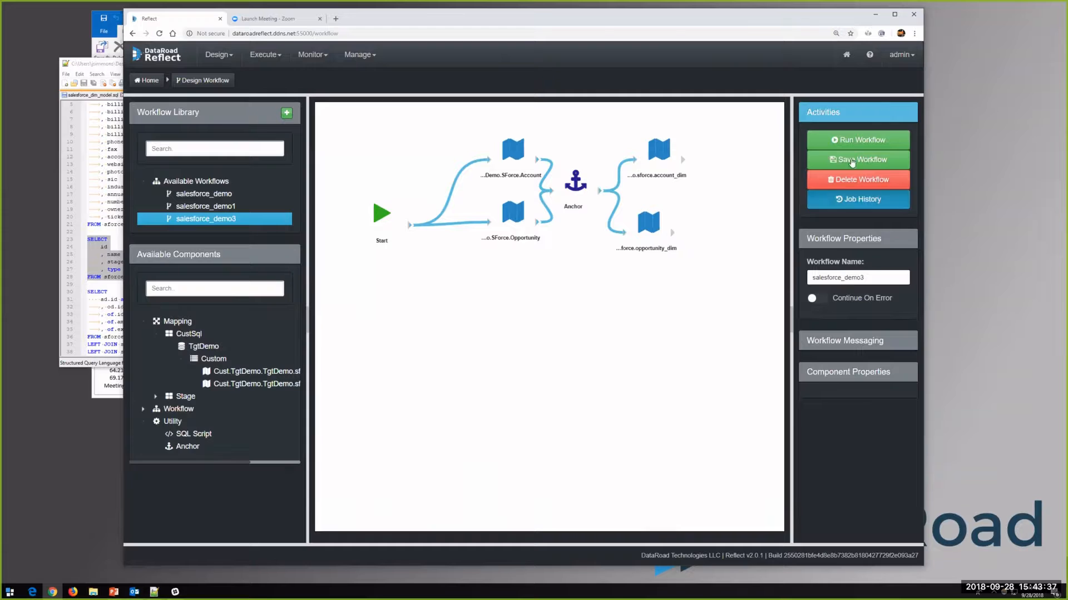
left_click(847, 141)
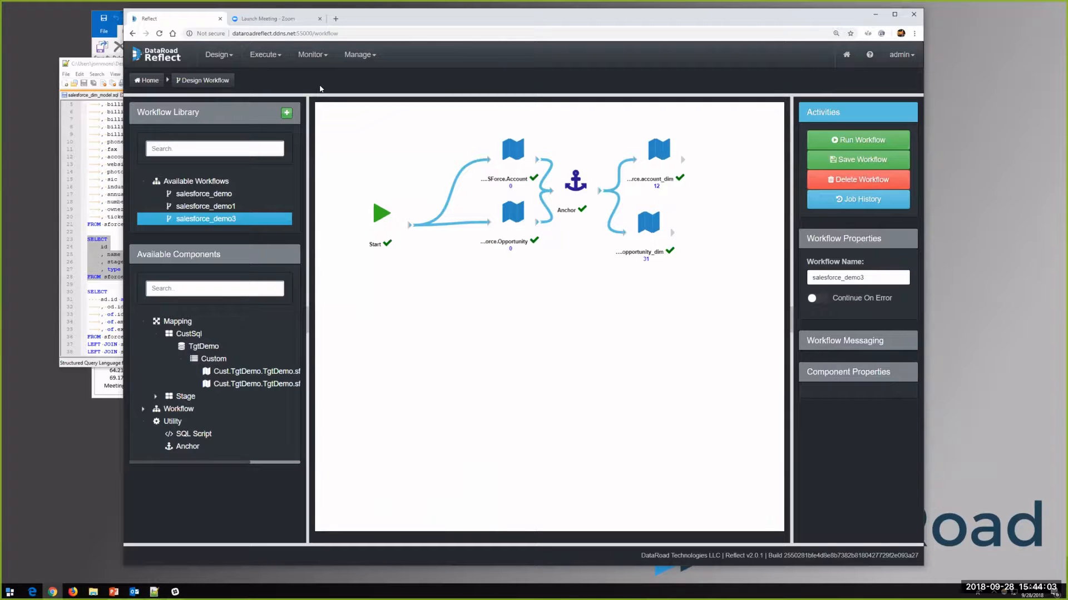
left_click_drag(634, 381, 510, 381)
left_click_drag(634, 361, 517, 361)
left_click_drag(339, 350, 578, 351)
left_click_drag(398, 343, 531, 343)
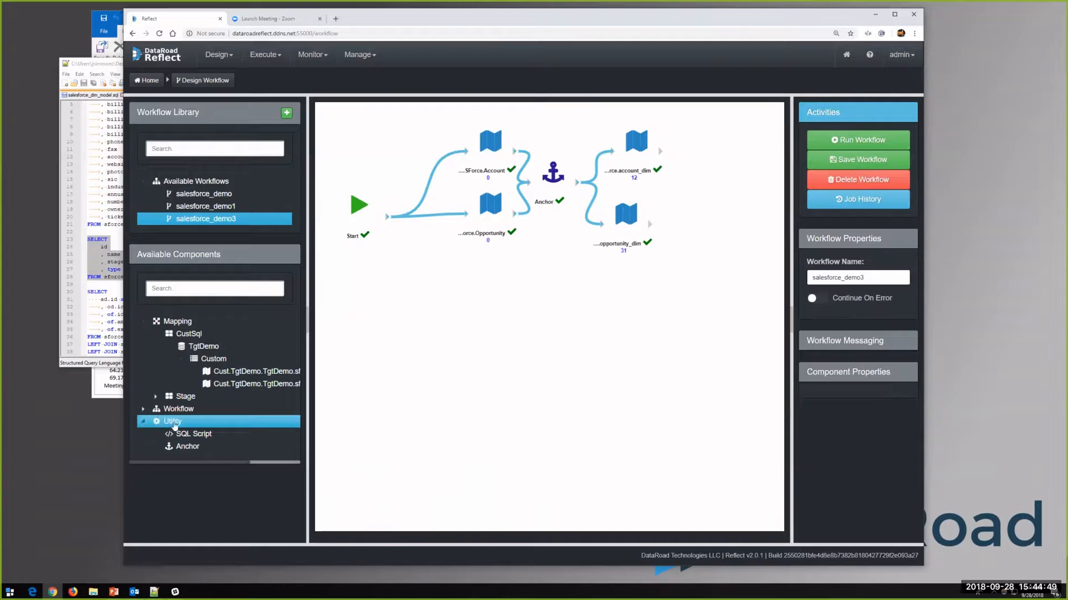
left_click(142, 411)
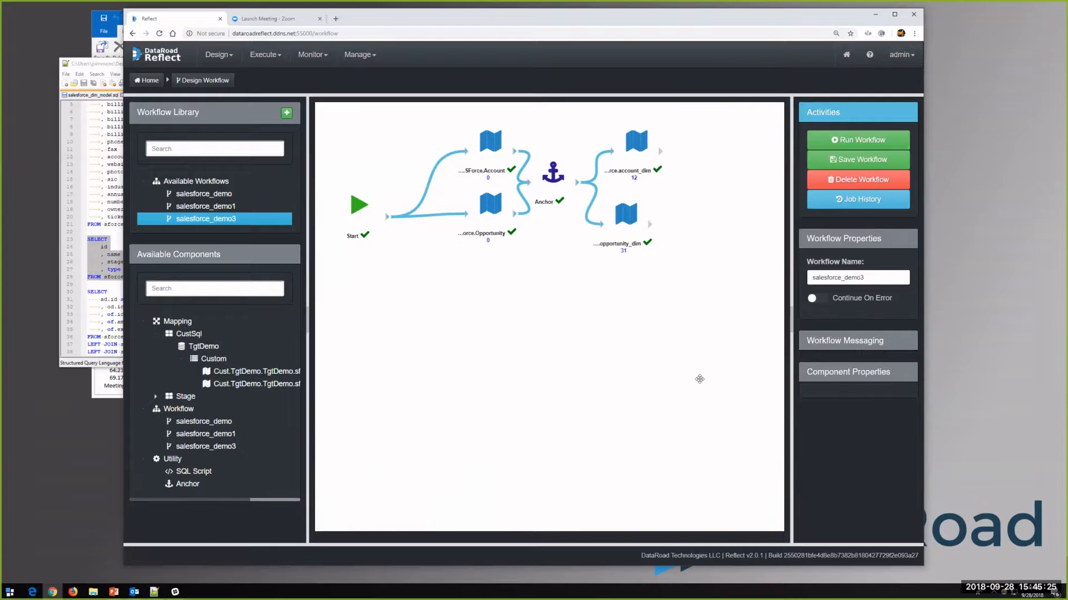
left_click(265, 56)
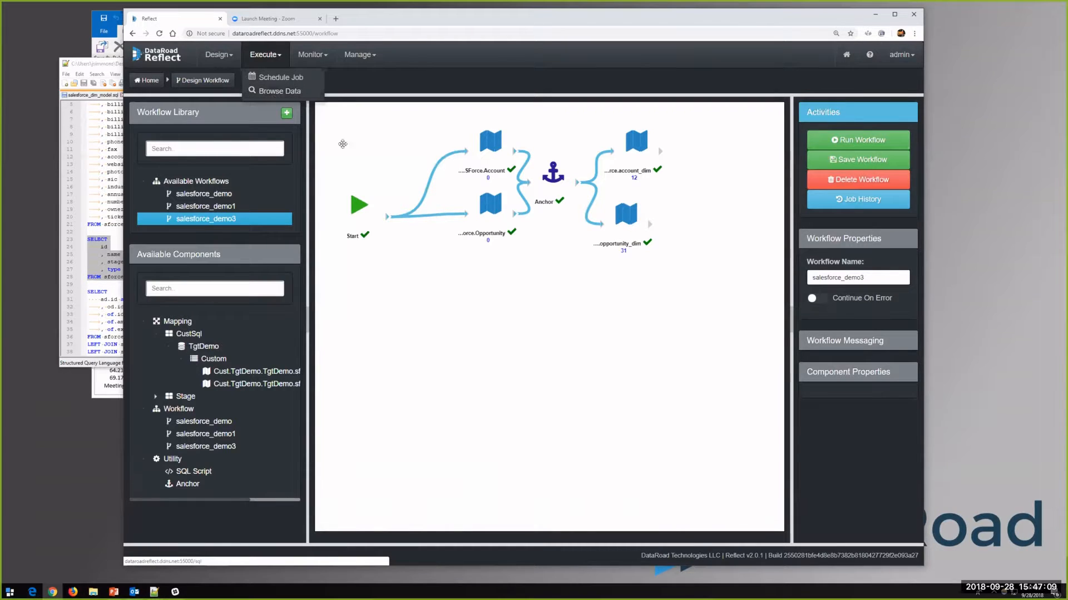
left_click(501, 341)
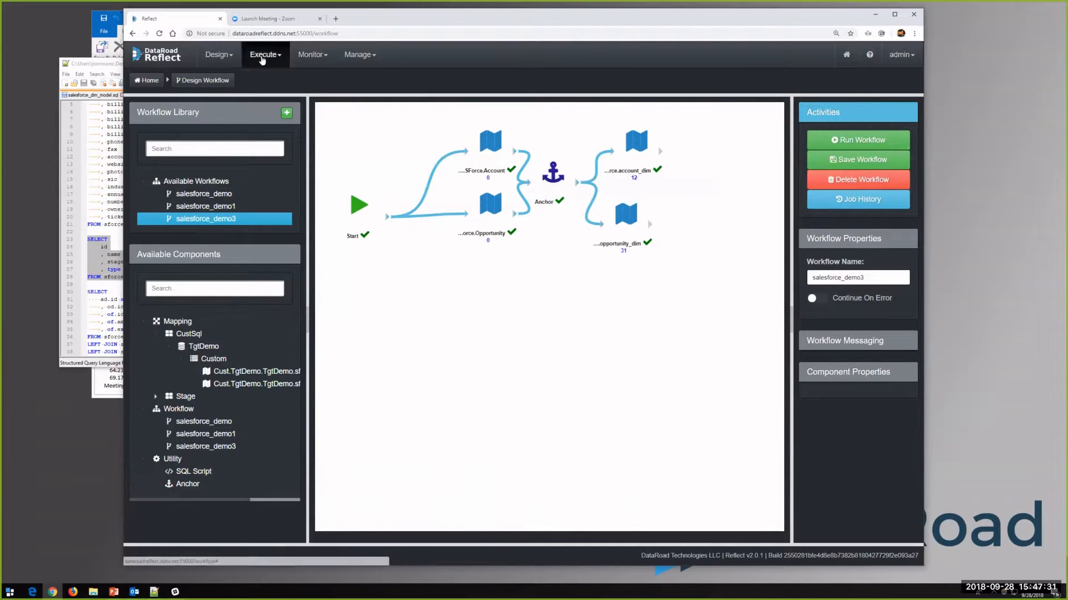
Open data browsing and choose TgtDemo as the connection to query
left_click(265, 54)
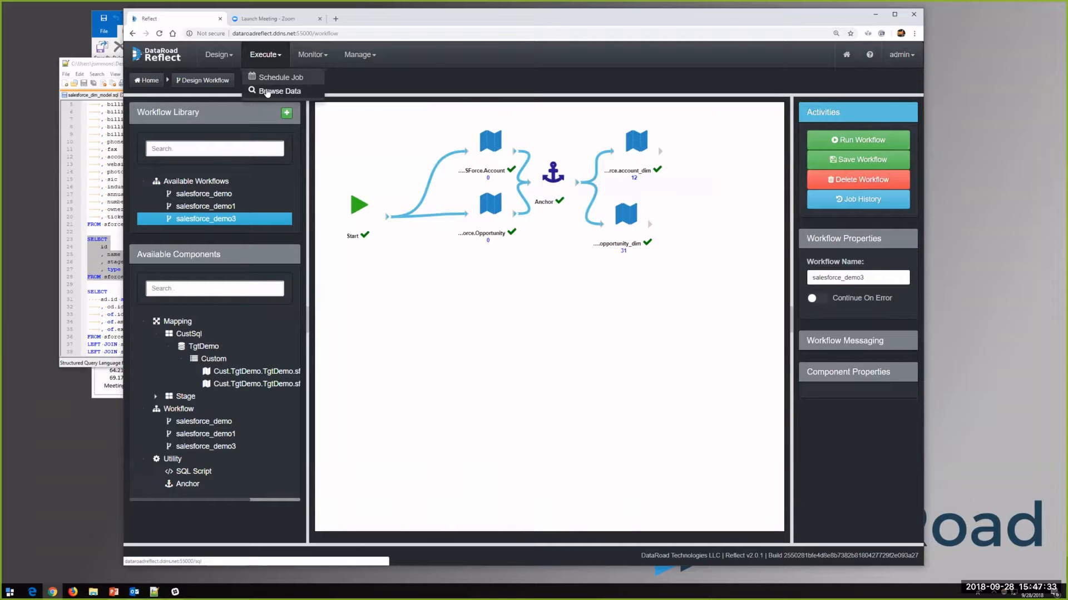
left_click(267, 91)
left_click(222, 142)
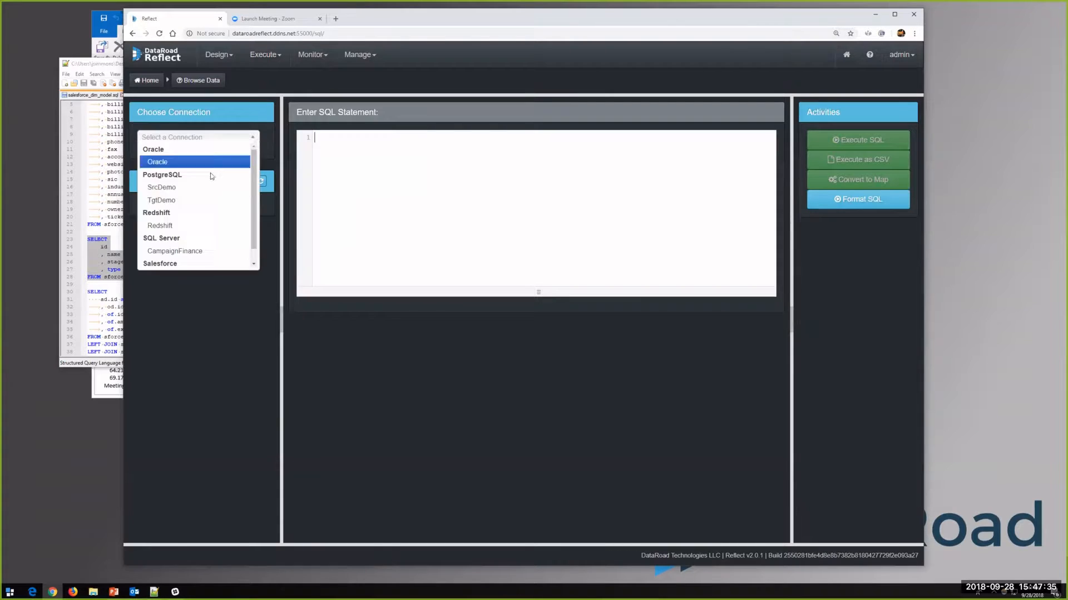
left_click(188, 199)
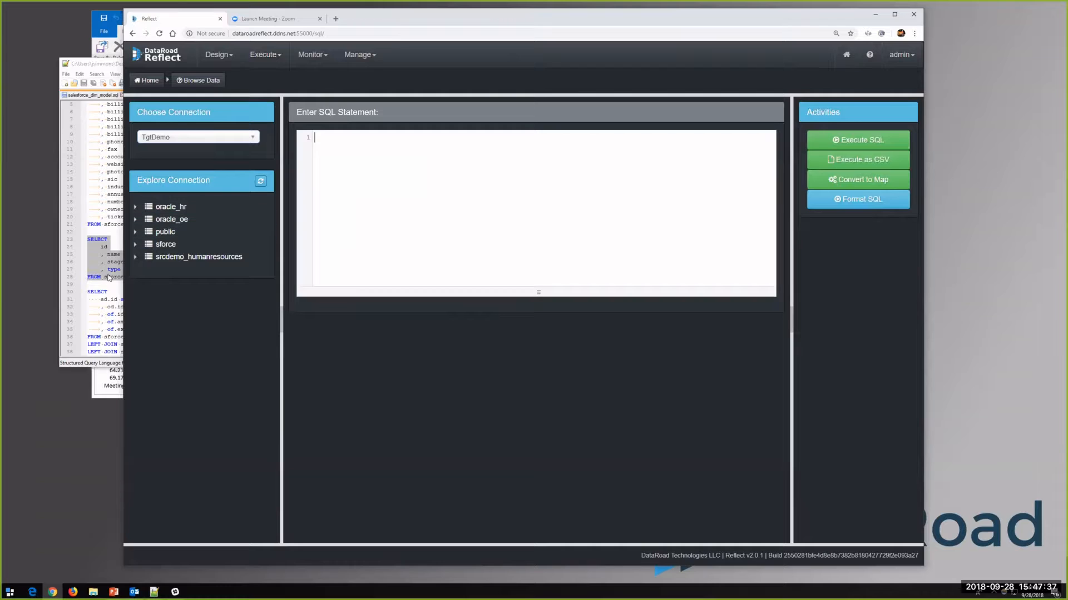
Copy the query joining sforce.opportunity to opportunity_dim and account_dim from salesforce_dim_model.sql in Notepad++ into the SQL statement and execute it
left_click(87, 287)
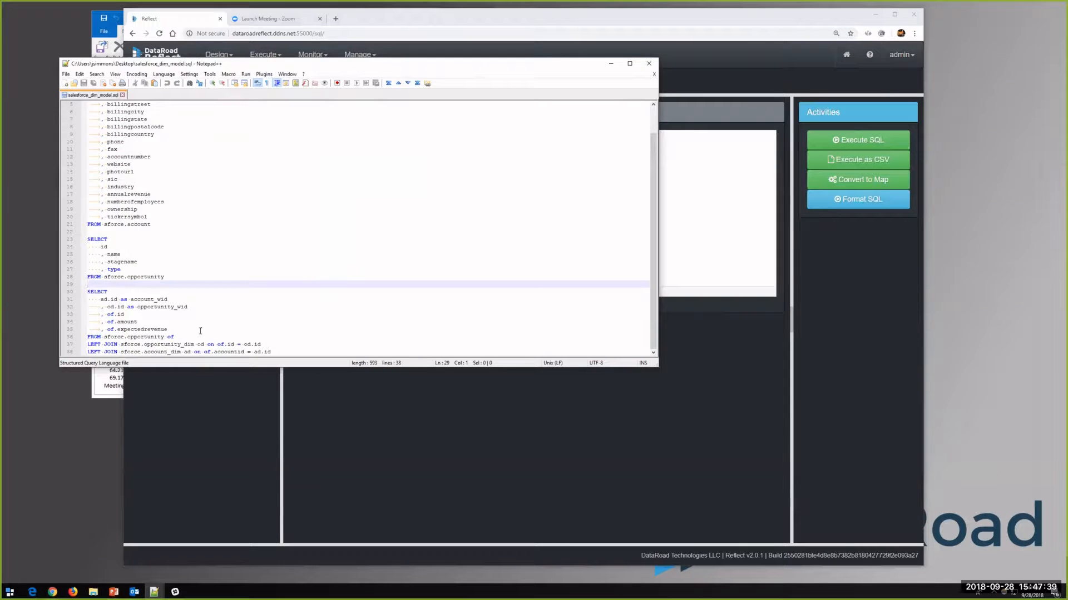
left_click_drag(88, 292, 321, 362)
key("ctrl+c")
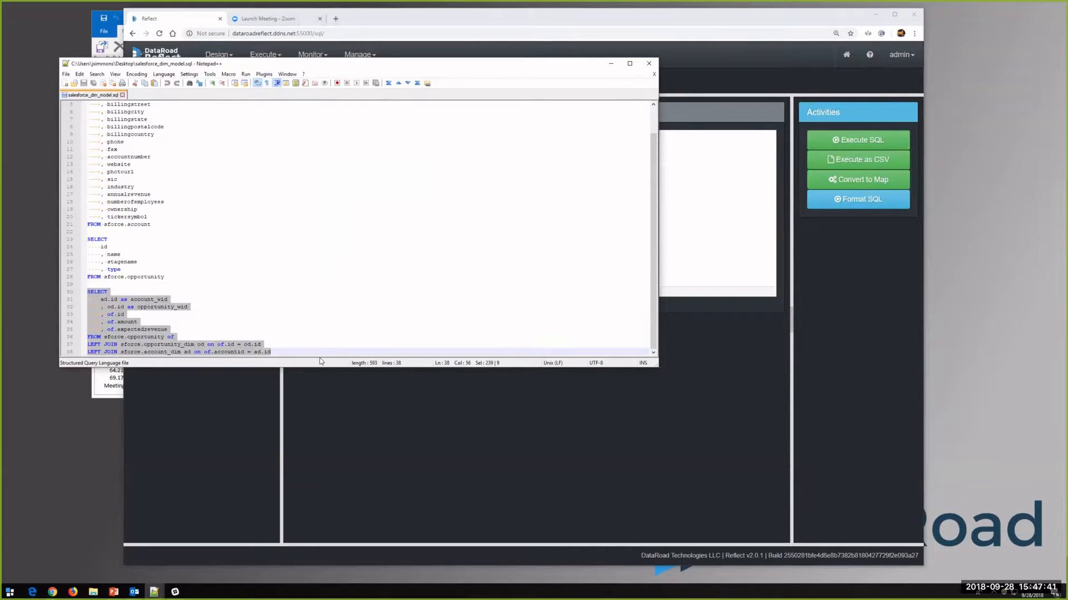
left_click(717, 212)
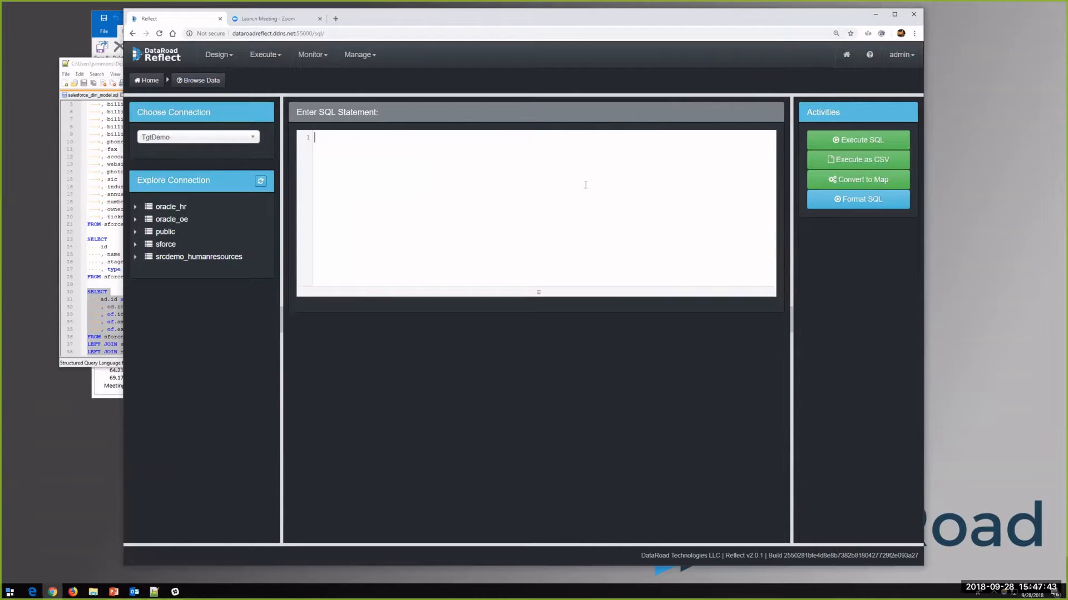
key("ctrl+v")
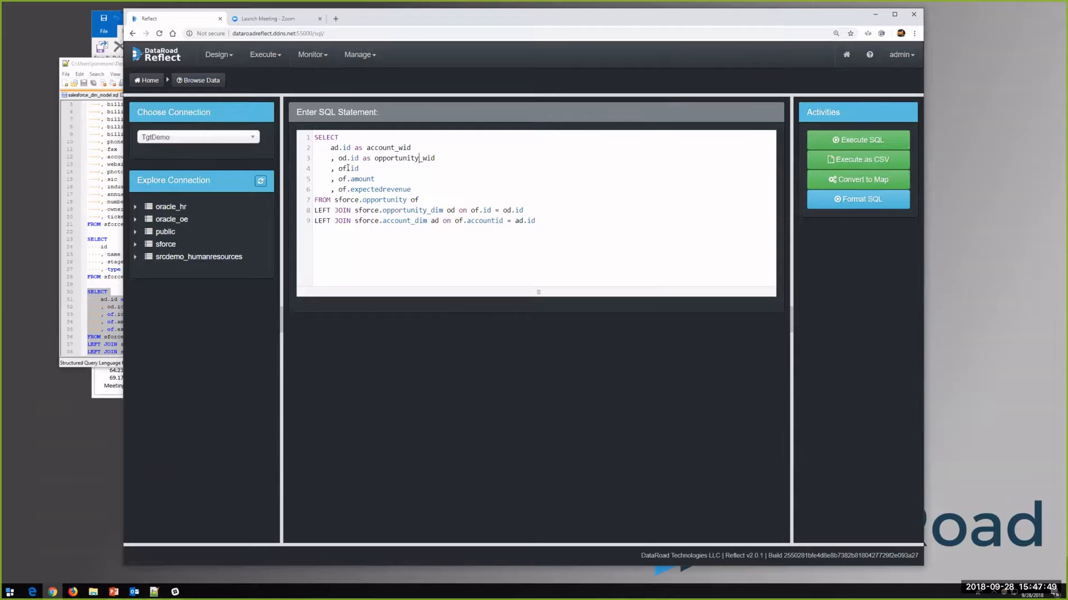
left_click(373, 190)
left_click(862, 141)
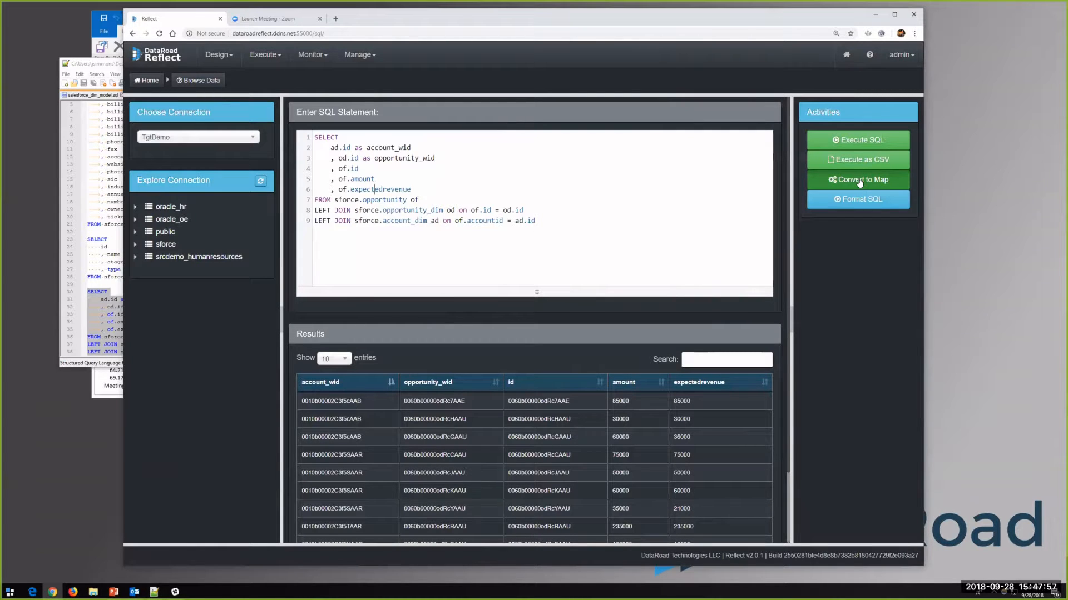
Convert the query to a mapping with TgtDemo as the target connection and sforce as the target schema
left_click(860, 181)
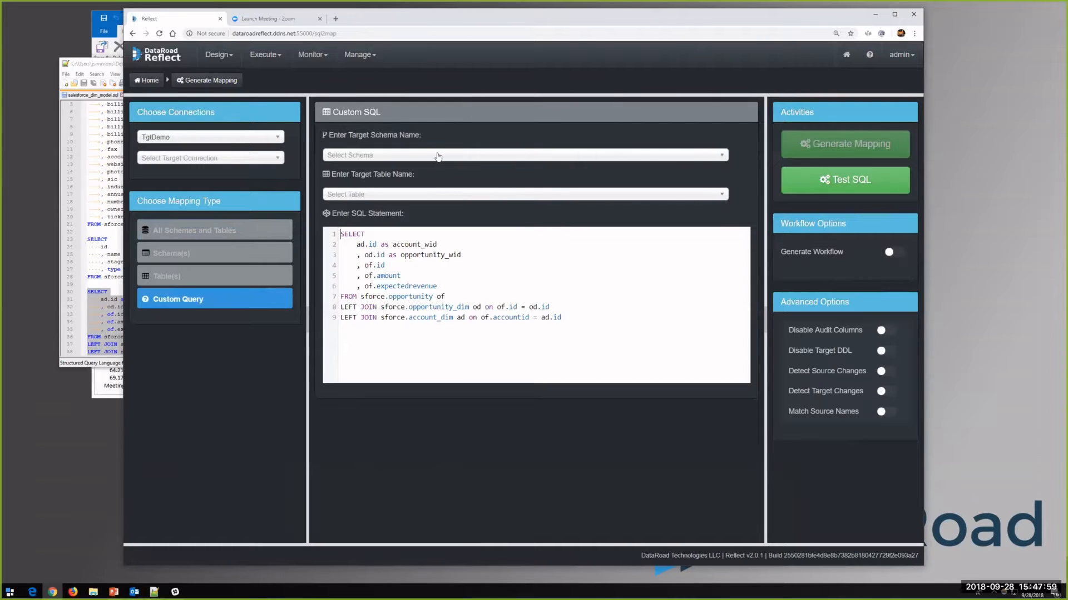
left_click(231, 157)
left_click(194, 219)
left_click(354, 158)
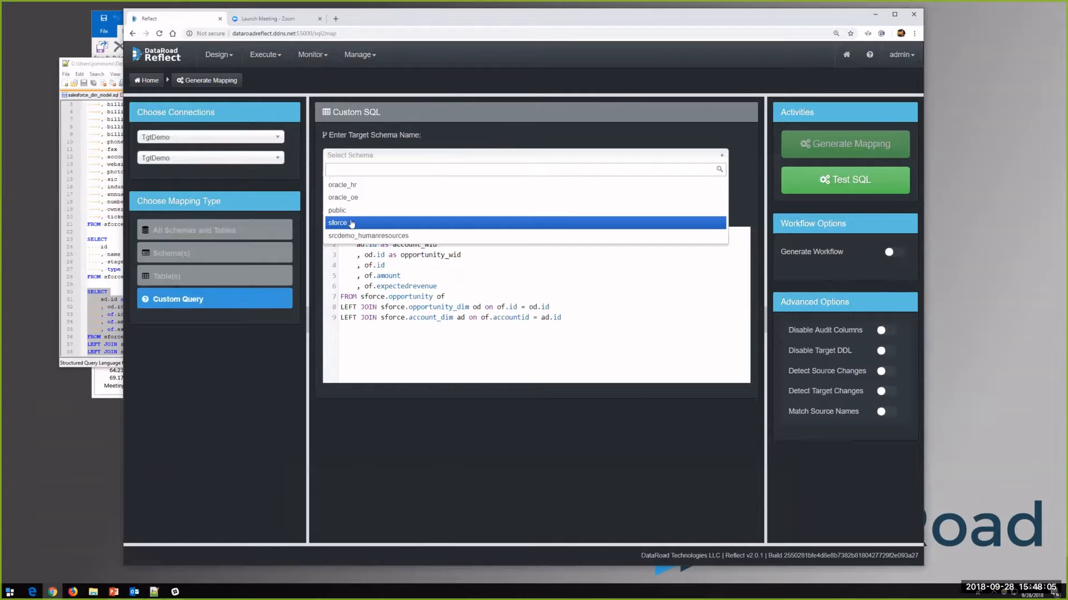
left_click(351, 223)
Enter opportunity_fact as a new target table and generate the custom query mapping
left_click(359, 195)
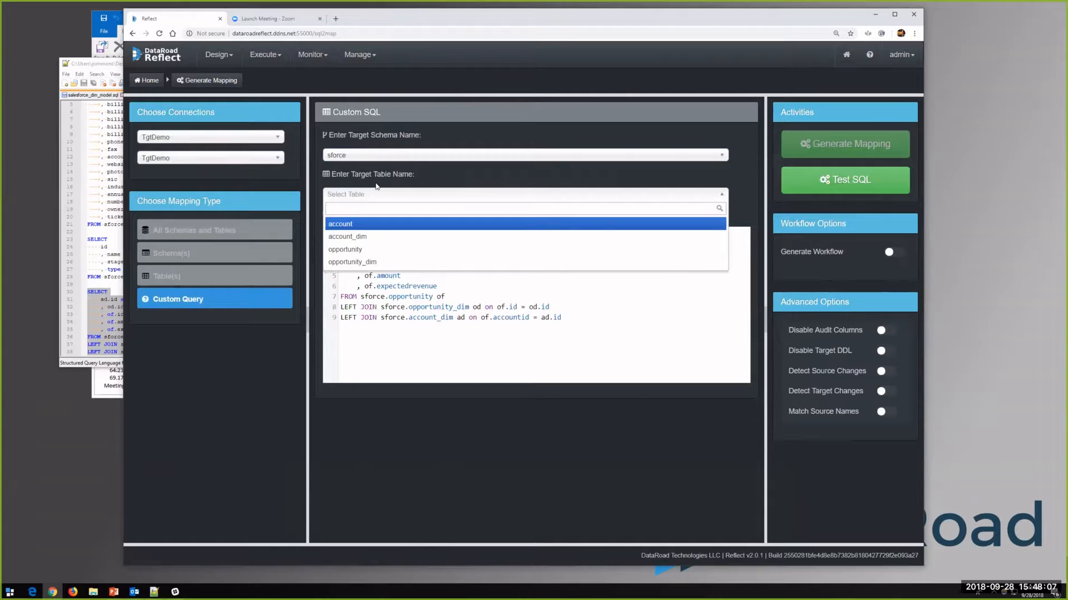
left_click(392, 183)
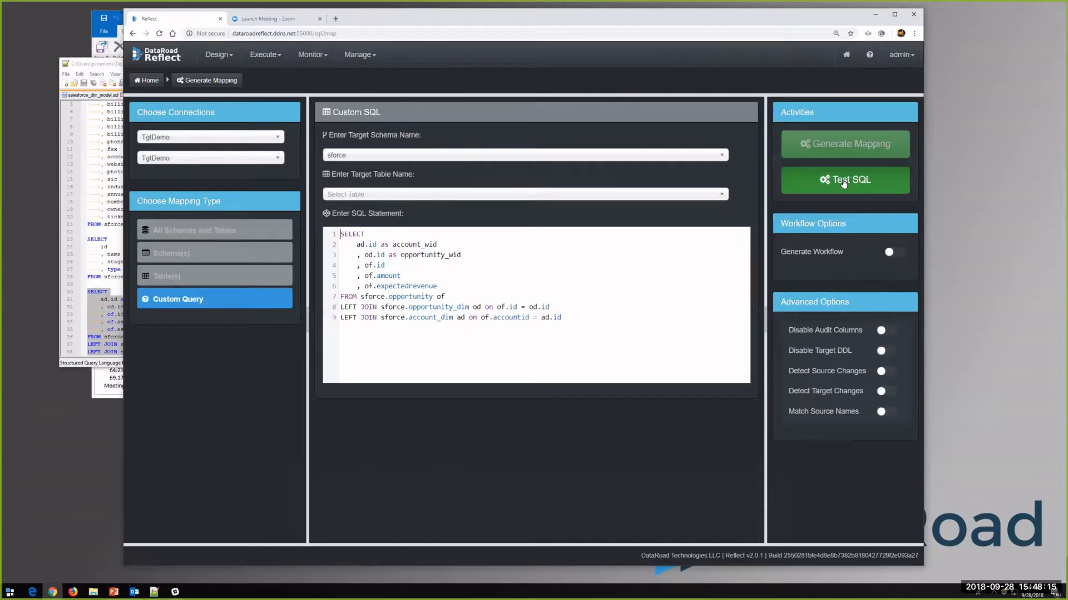
left_click(434, 196)
left_click(434, 194)
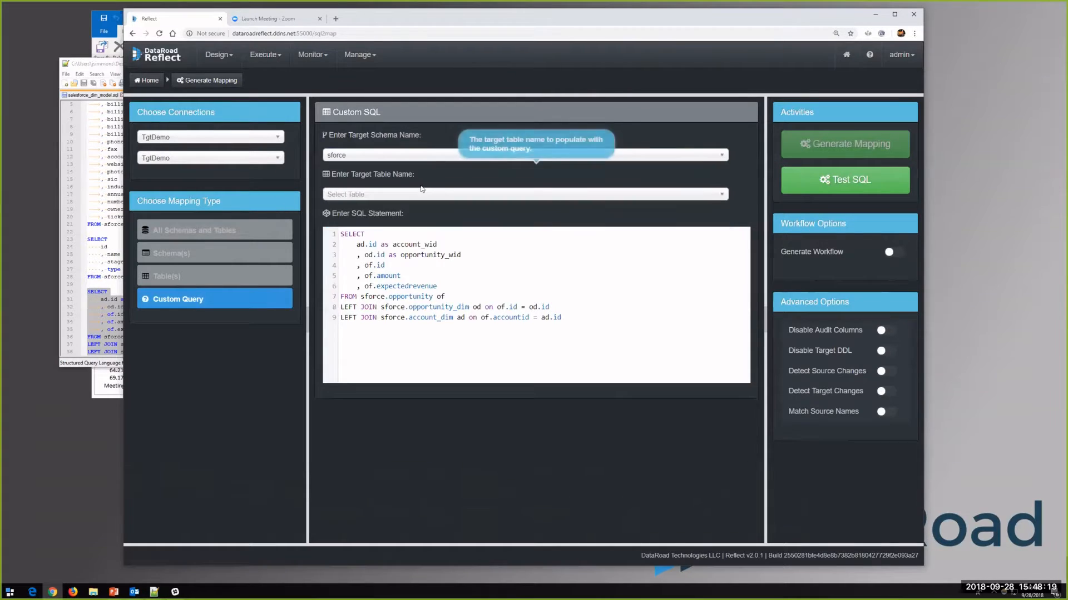
left_click(400, 195)
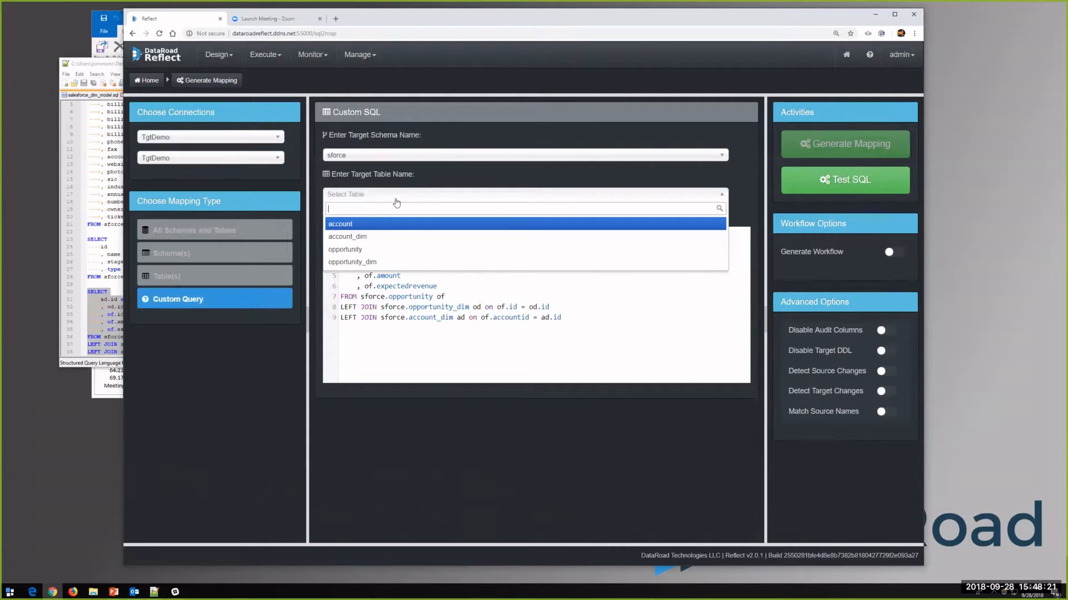
type("o")
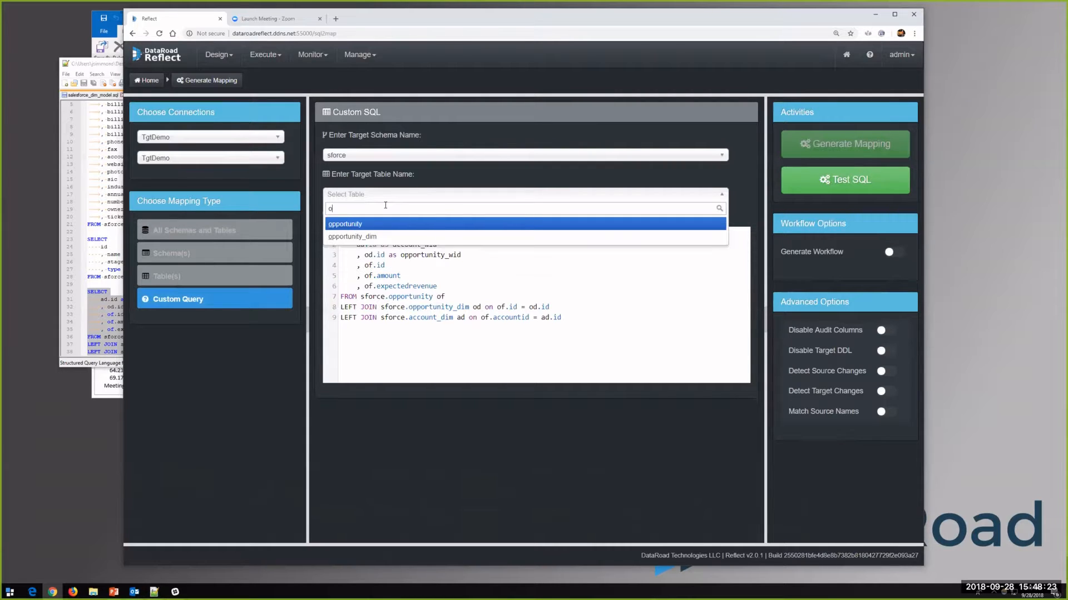
type("pportunity_fact")
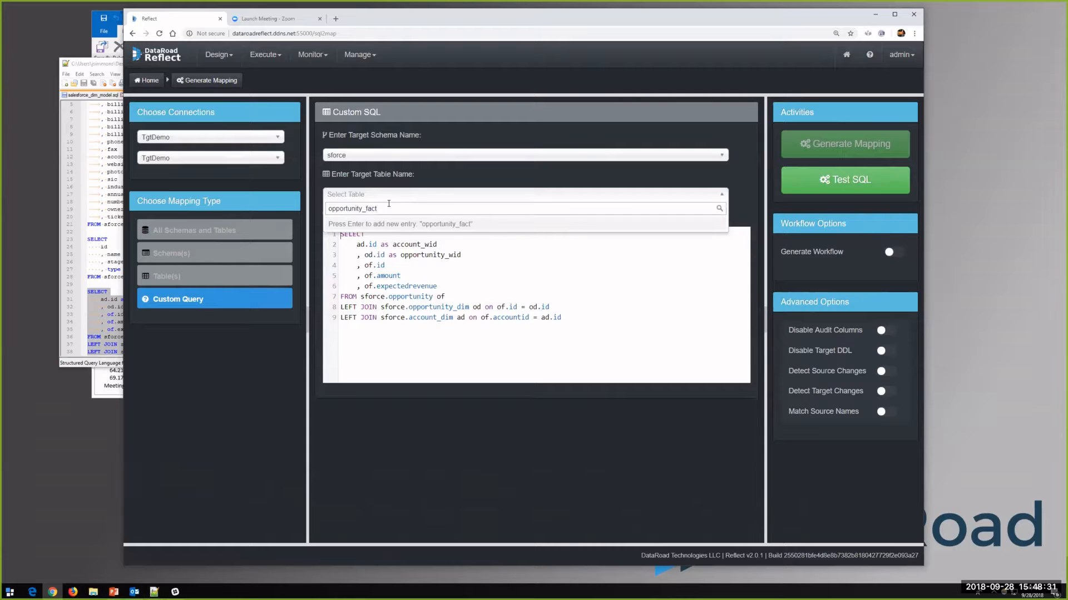
key("Return")
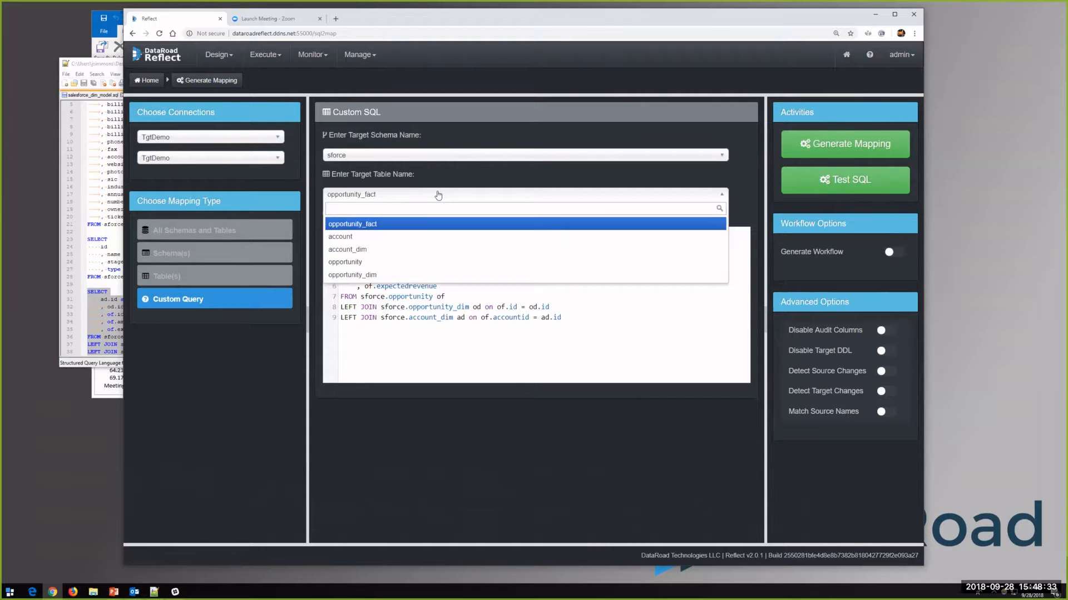
left_click(476, 172)
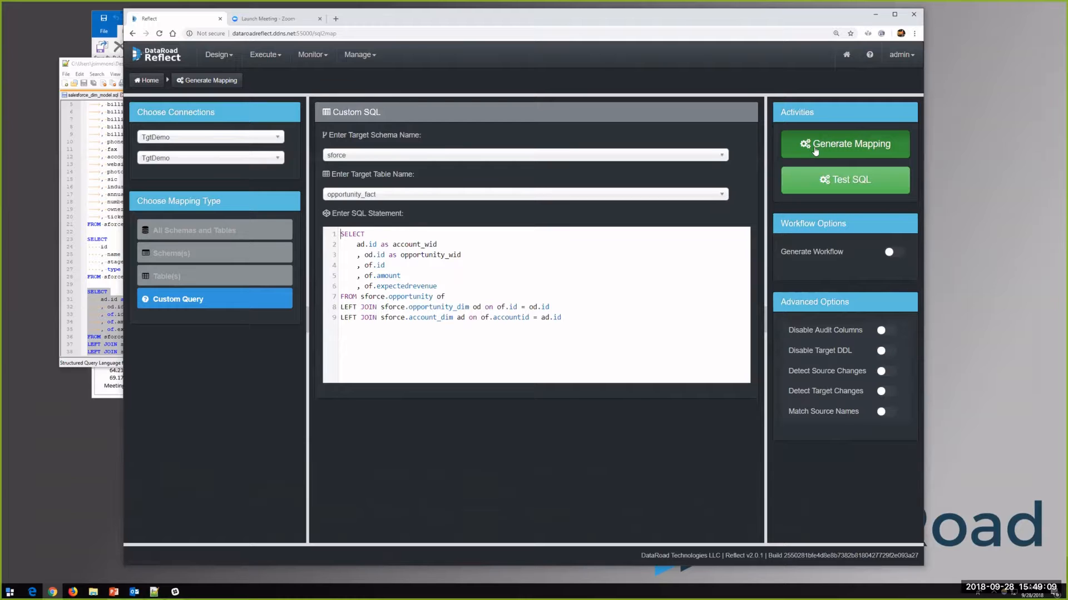
left_click(826, 148)
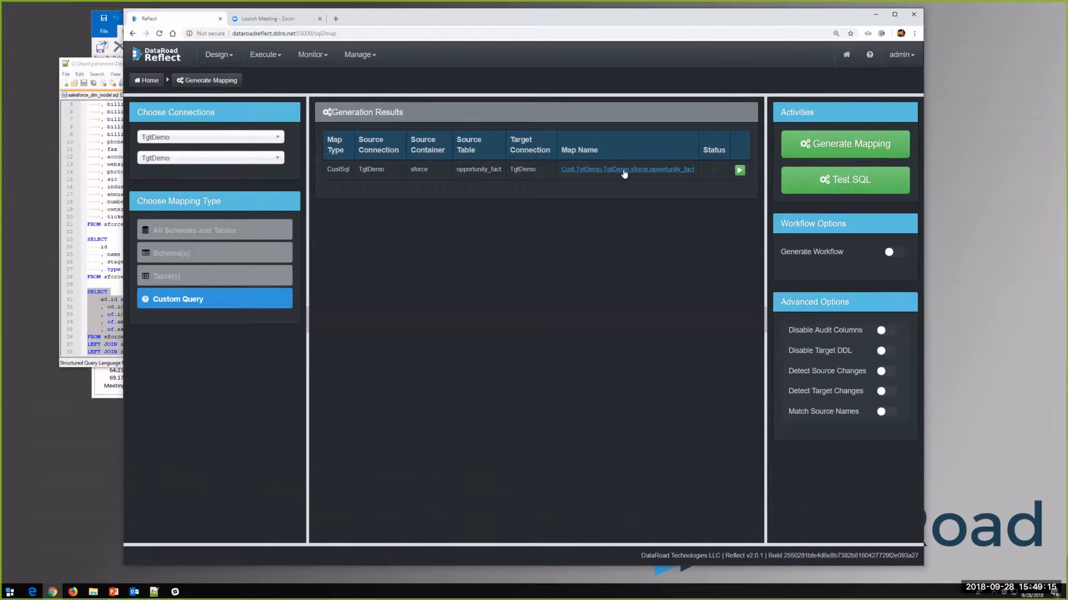
Open the salesforce_demo3 workflow in the workflow designer
left_click(222, 56)
left_click(233, 105)
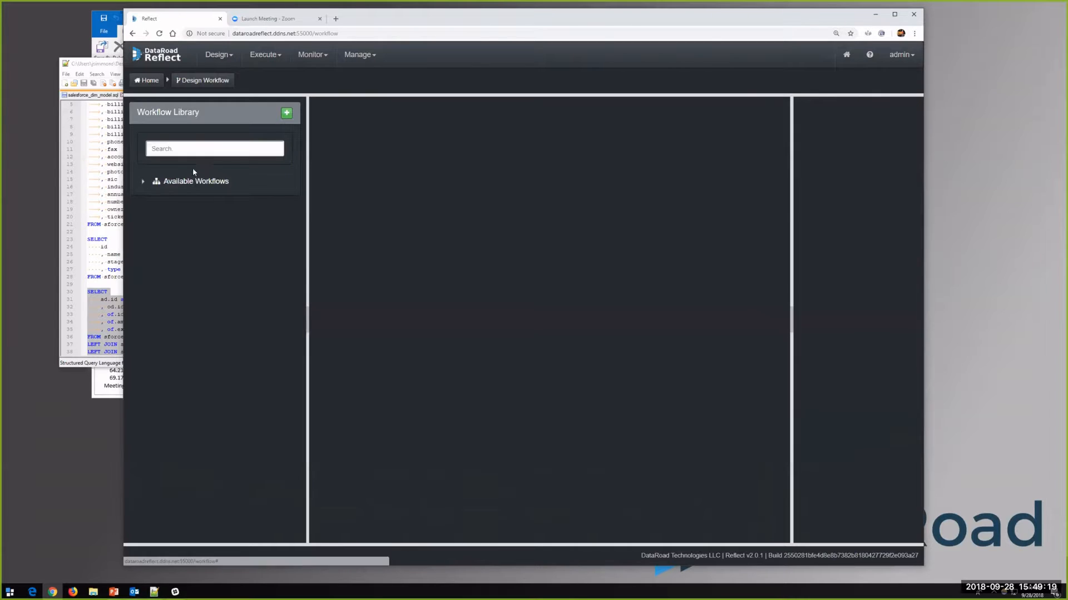
left_click(144, 186)
left_click(174, 219)
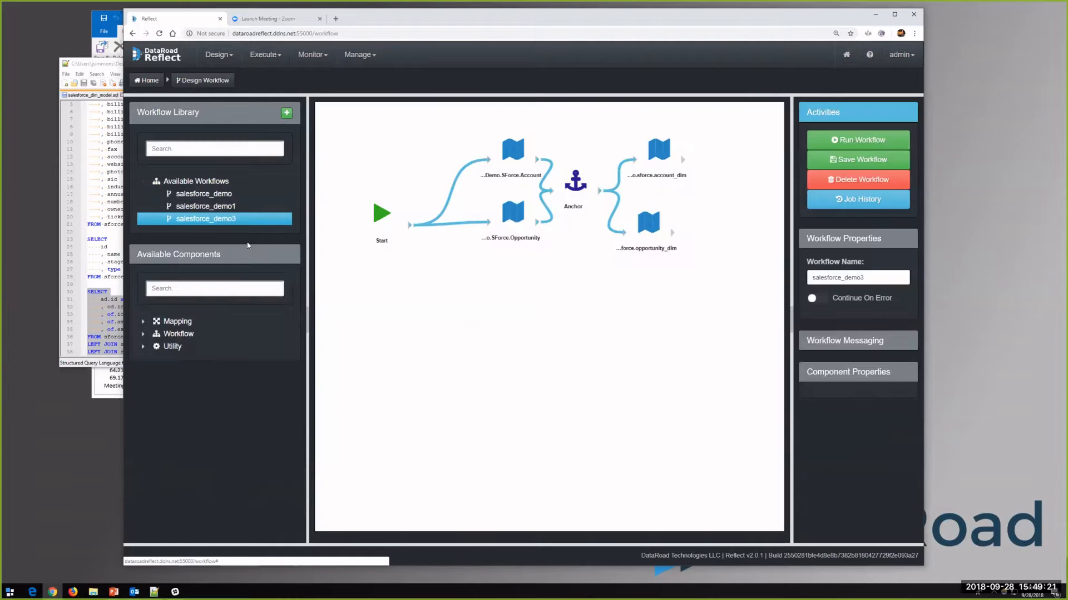
Add a second Anchor to the workflow beyond account_dim and opportunity_dim
left_click_drag(624, 306, 509, 356)
left_click(143, 346)
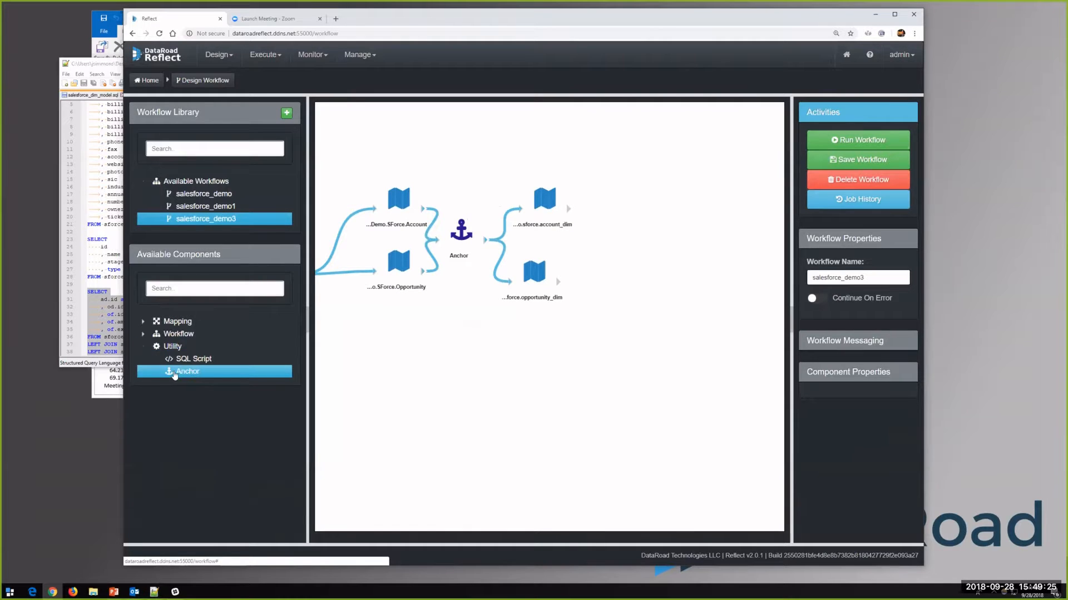
left_click_drag(179, 371, 639, 227)
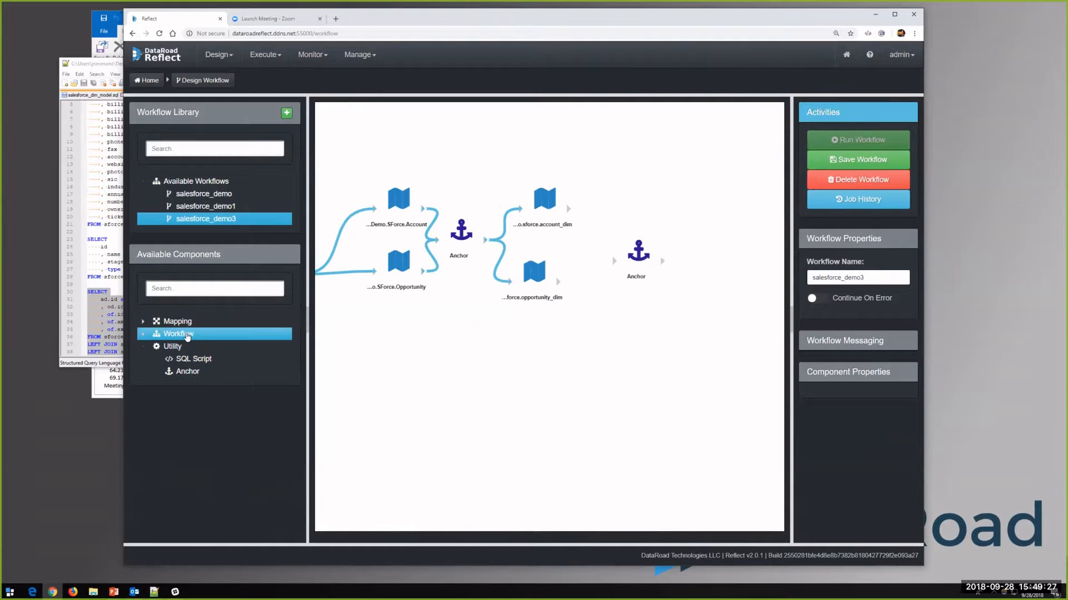
Add the TgtDemo custom SQL mapping opportunity_fact to the workflow canvas
left_click(143, 321)
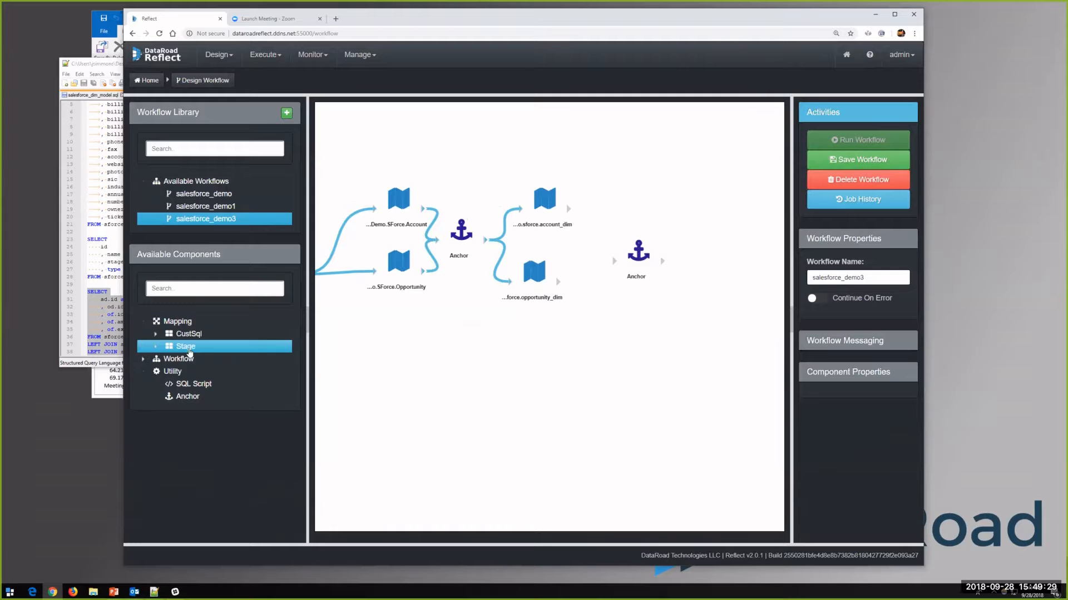
left_click(171, 346)
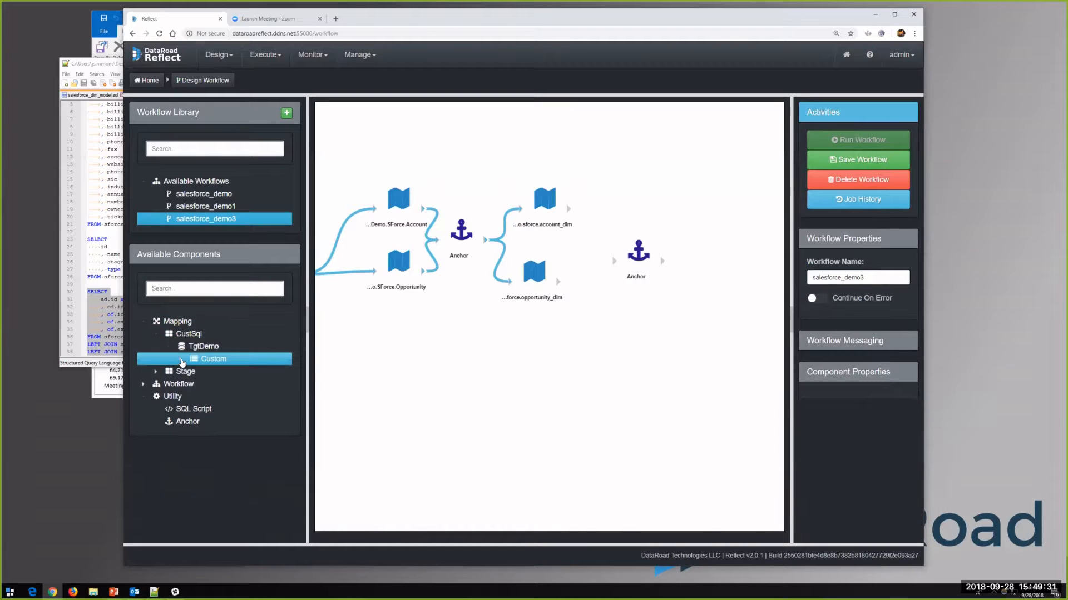
left_click(182, 358)
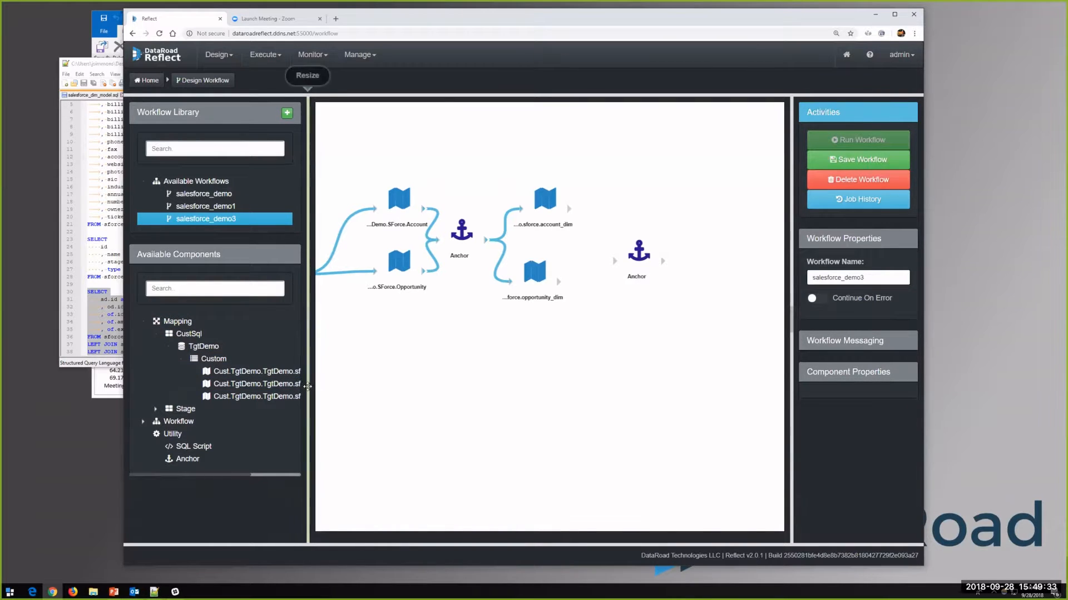
left_click_drag(309, 391, 682, 343)
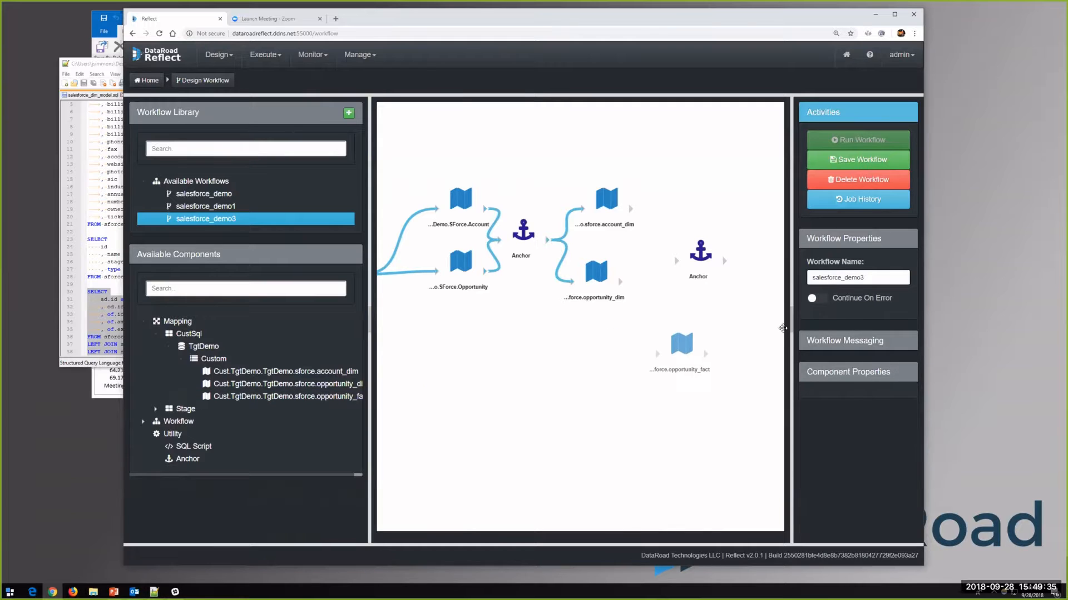
Align opportunity_fact beyond the second Anchor, then connect account_dim and opportunity_dim to that Anchor and the Anchor to opportunity_fact
left_click_drag(708, 263, 698, 263)
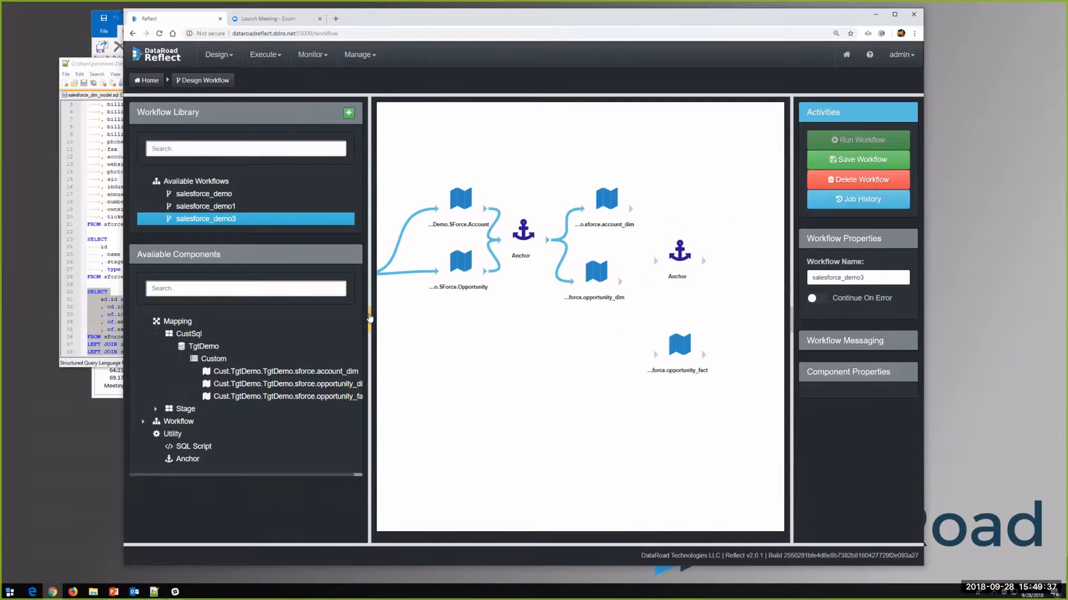
left_click(369, 315)
left_click_drag(439, 344, 550, 251)
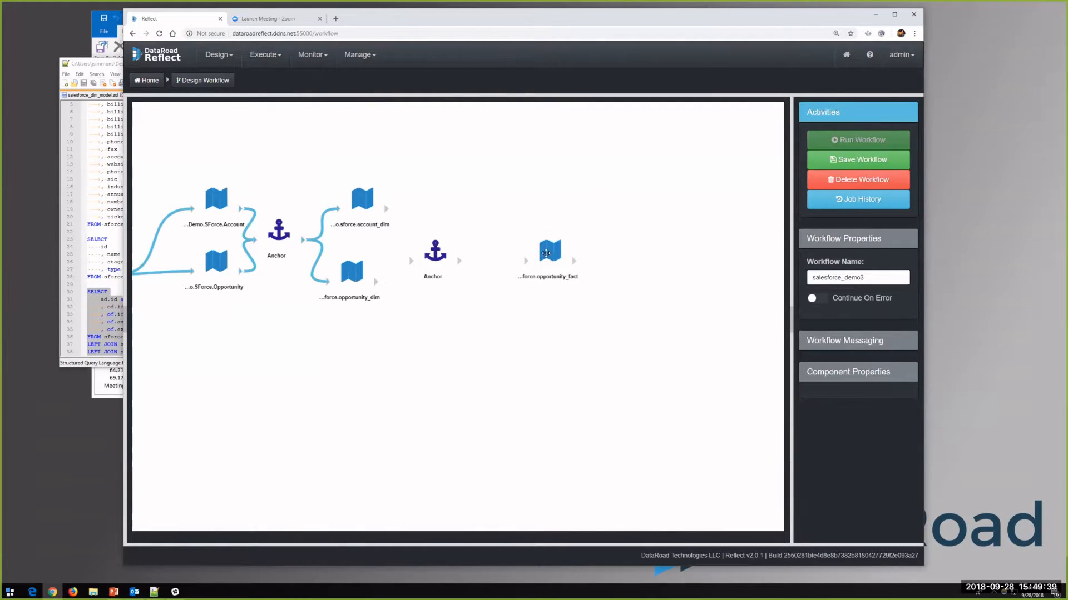
left_click_drag(388, 211, 435, 252)
left_click_drag(376, 283, 525, 261)
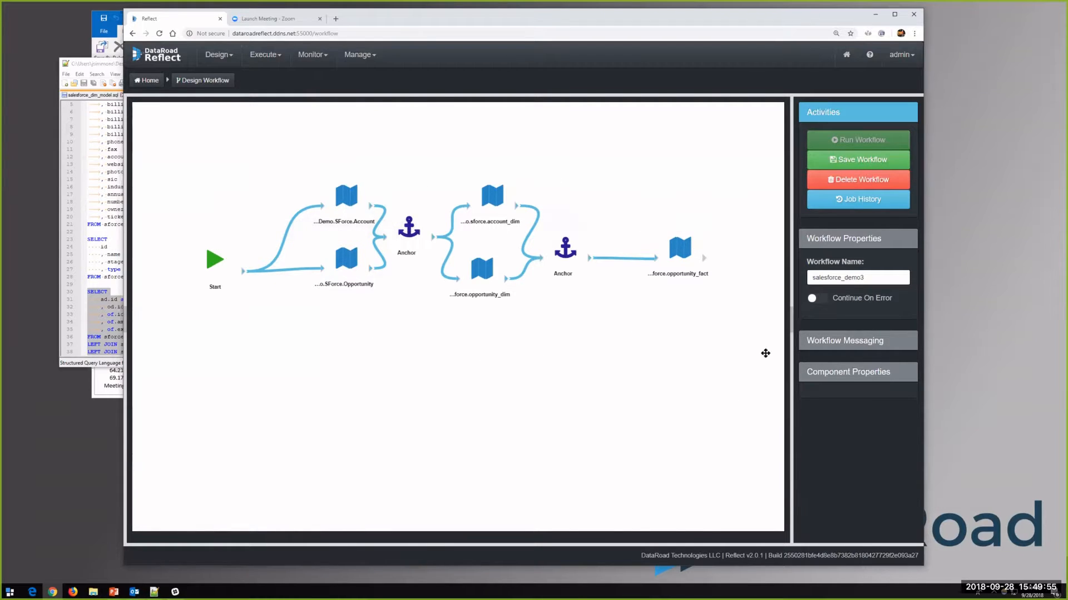
Save the extended salesforce_demo3 workflow and run it with the opportunity_fact load
left_click(836, 161)
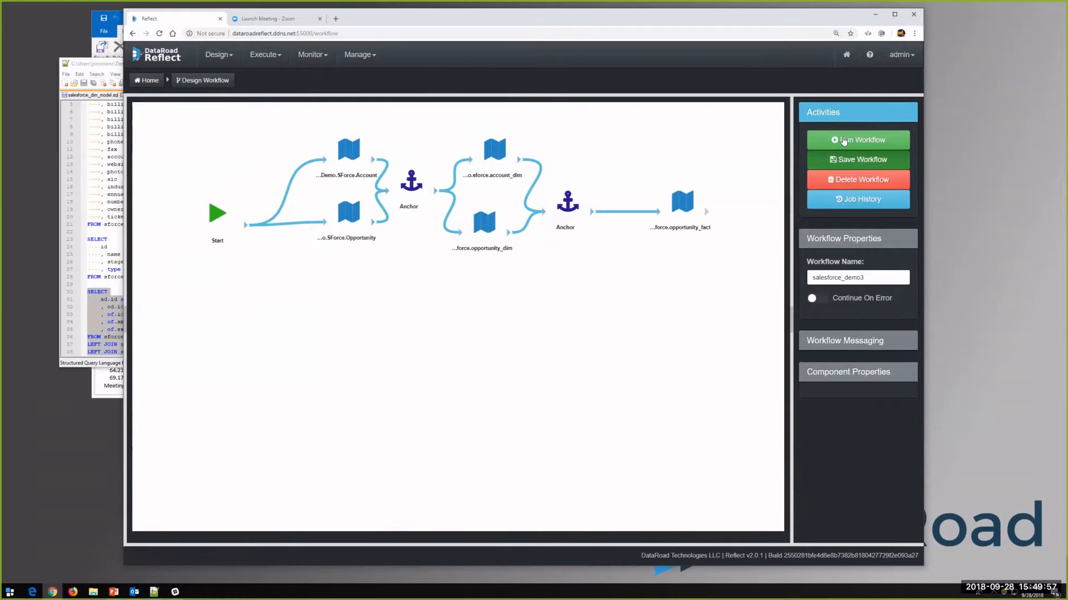
left_click(844, 140)
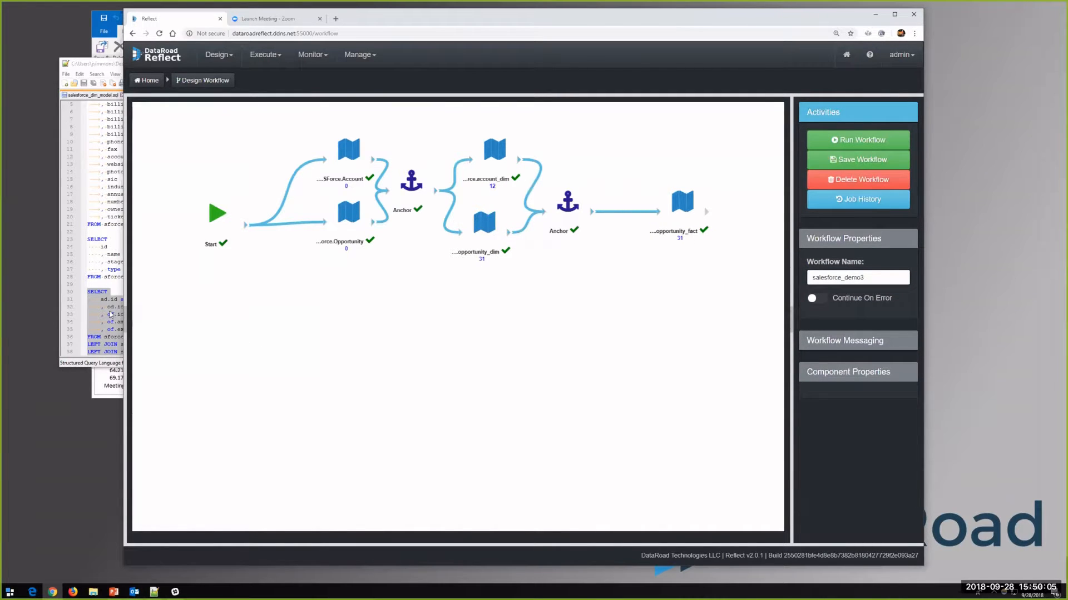
Bring back the collapsed workflow and component libraries and narrow them to leave more room for the canvas
left_click(125, 319)
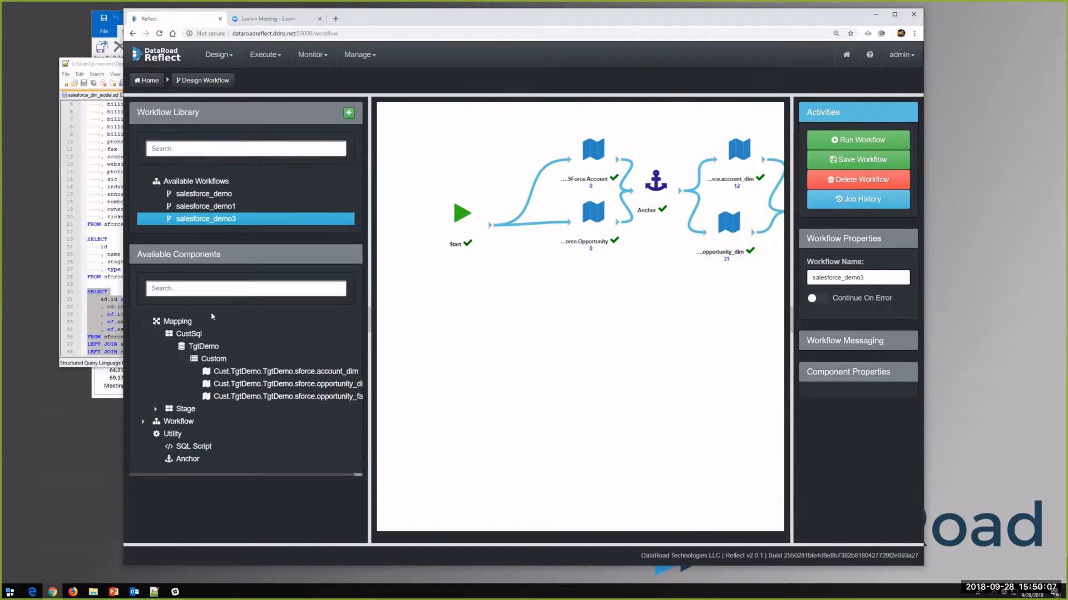
left_click_drag(369, 294, 310, 297)
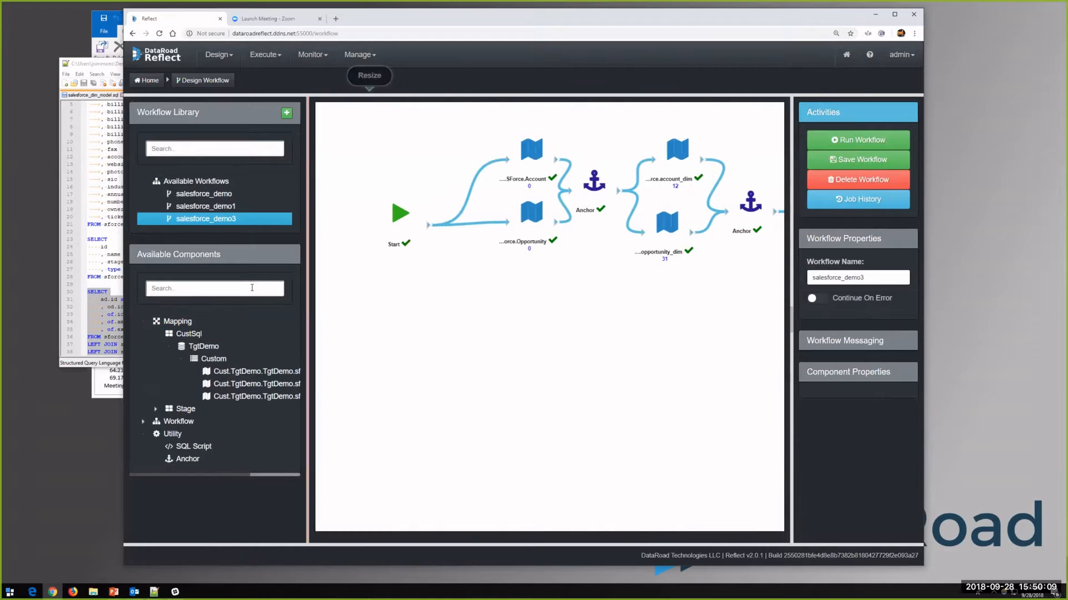
left_click_drag(553, 306, 532, 320)
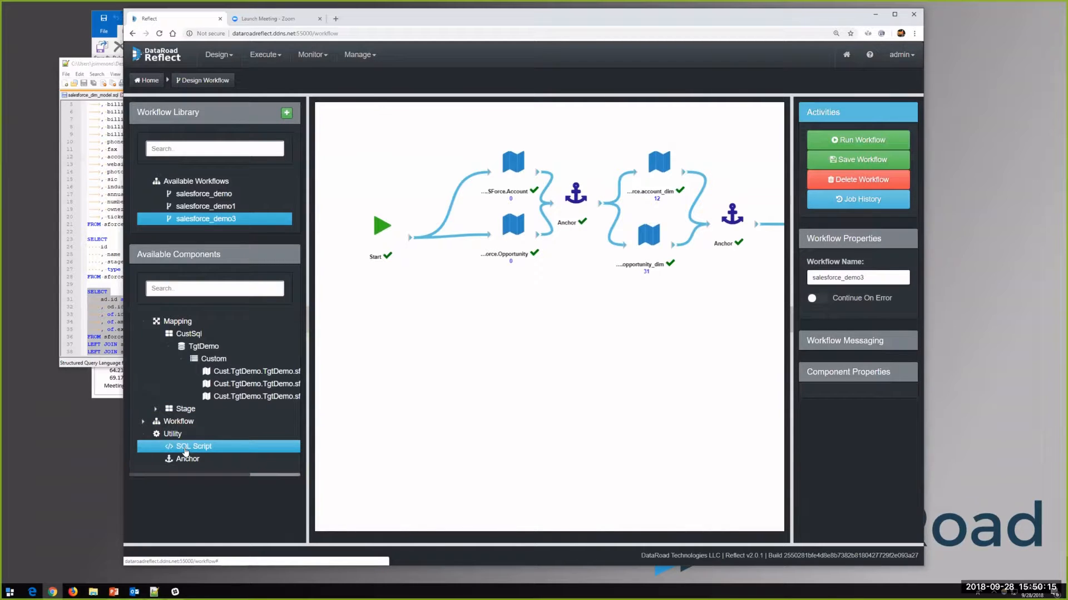
Add a SQL Script component below the mappings on the workflow canvas and set its script connection to TgtDemo
left_click_drag(185, 451, 495, 358)
mouse_move(532, 303)
left_mouse_down()
mouse_move(563, 305)
mouse_move(550, 309)
left_mouse_up()
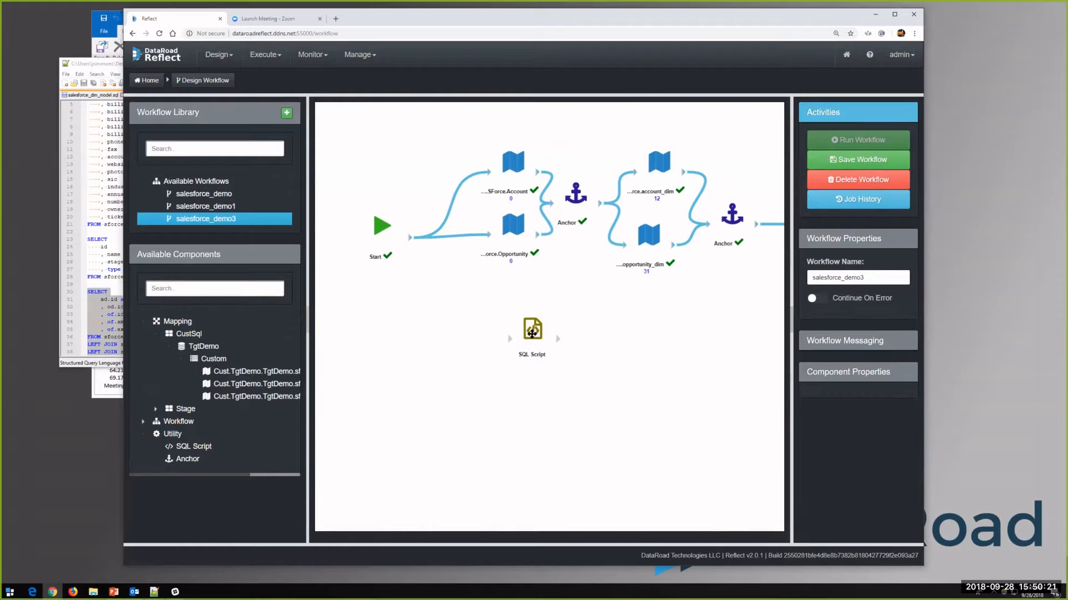
left_click(532, 332)
scroll(892, 405, "down", 1)
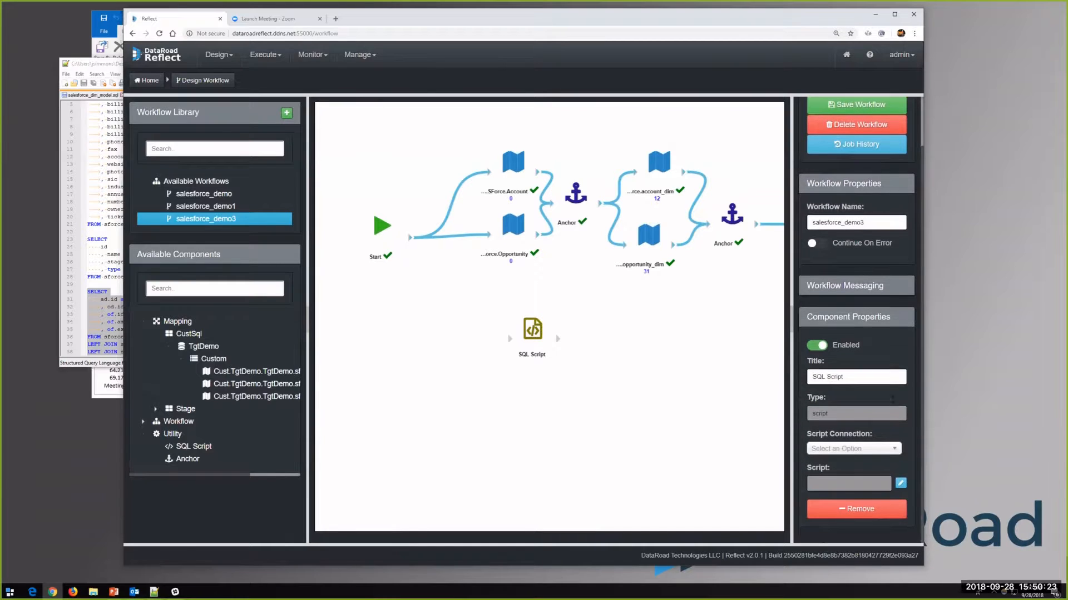
left_click(873, 450)
scroll(862, 478, "down", 1)
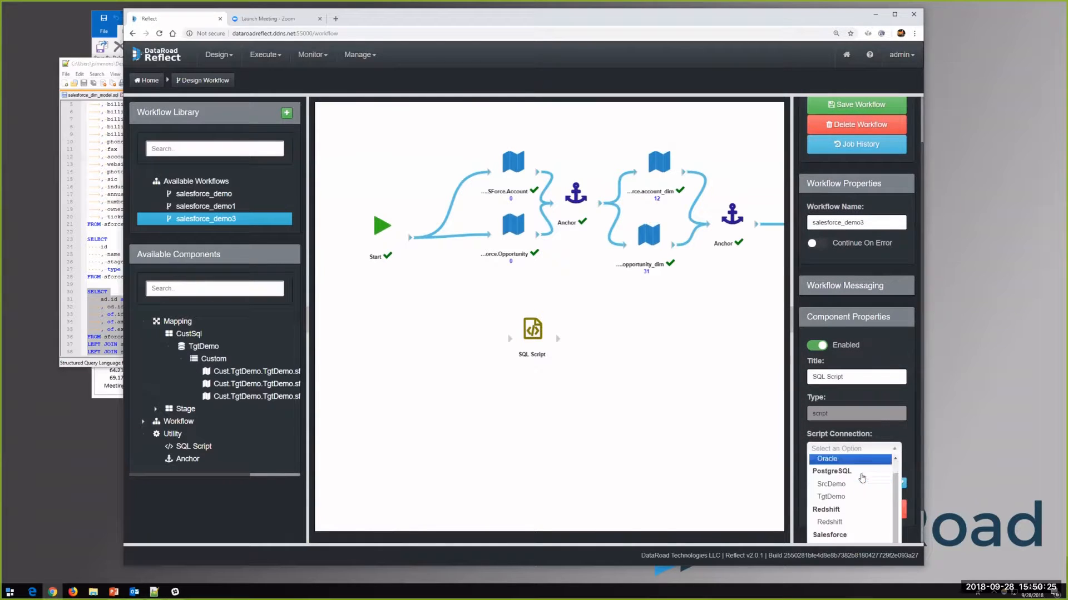
left_click(841, 502)
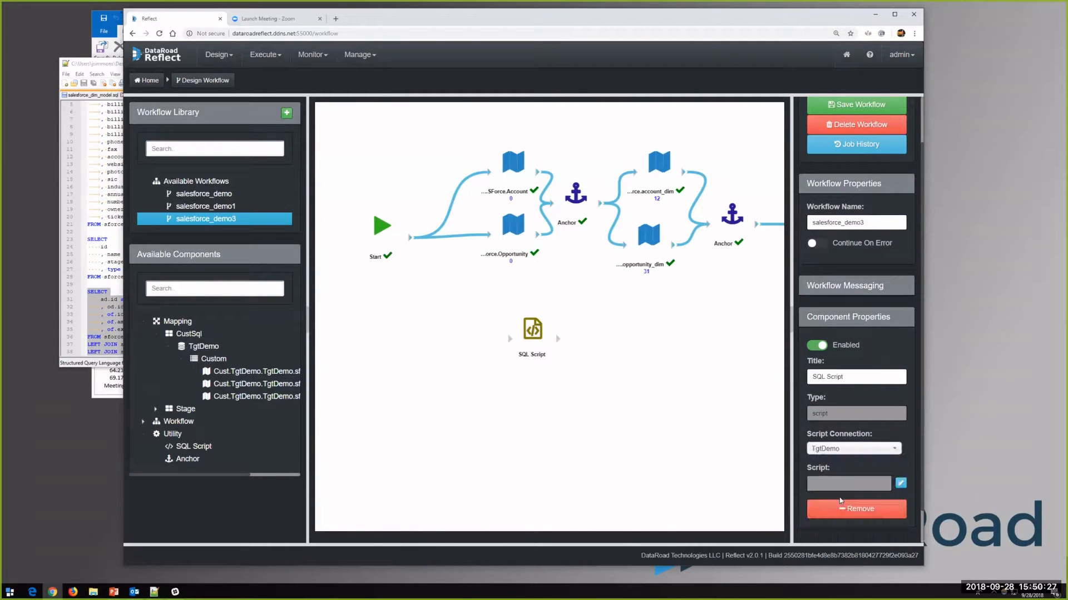
Open the SQL Script component's script editor, close it without entering a script, and deselect the component
left_click(901, 483)
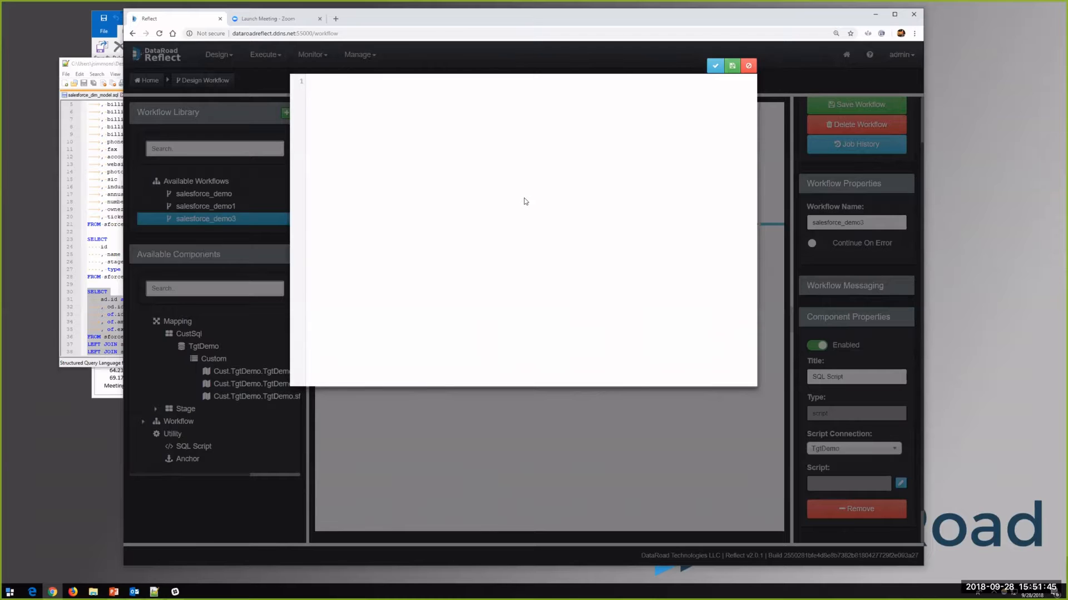
left_click(748, 66)
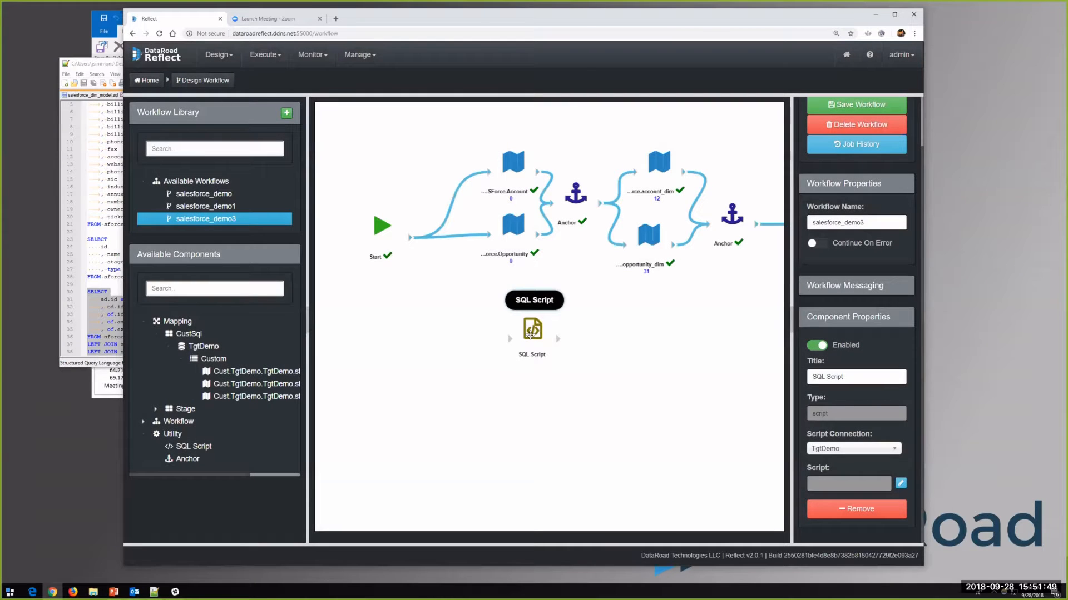
right_click(530, 331)
left_click(745, 443)
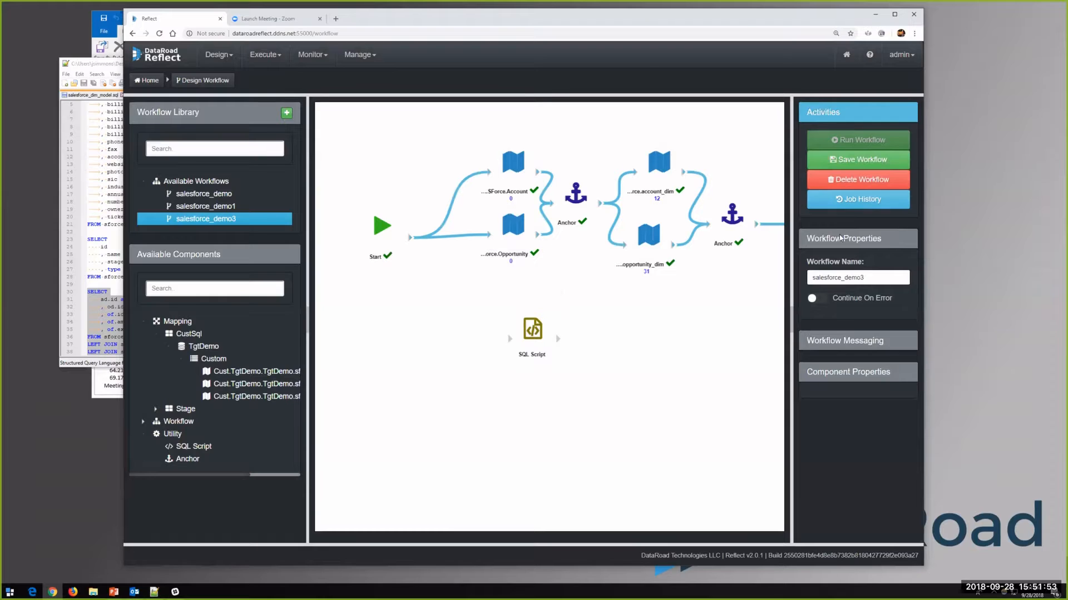
Enable workflow messaging for both On Error and On Success and go to the message recipient
left_click(841, 346)
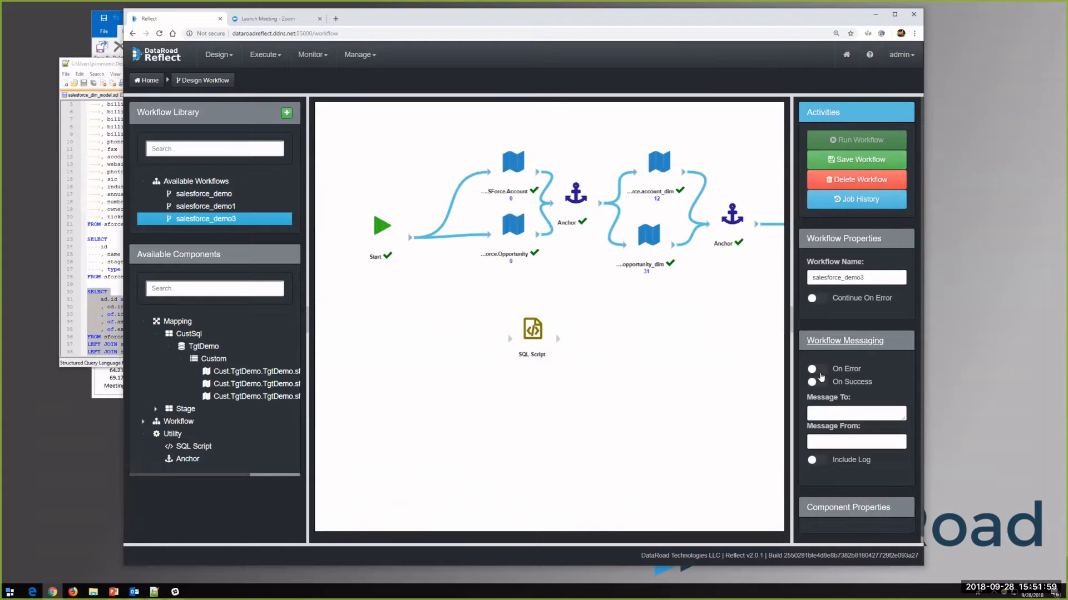
left_click(816, 369)
left_click(819, 384)
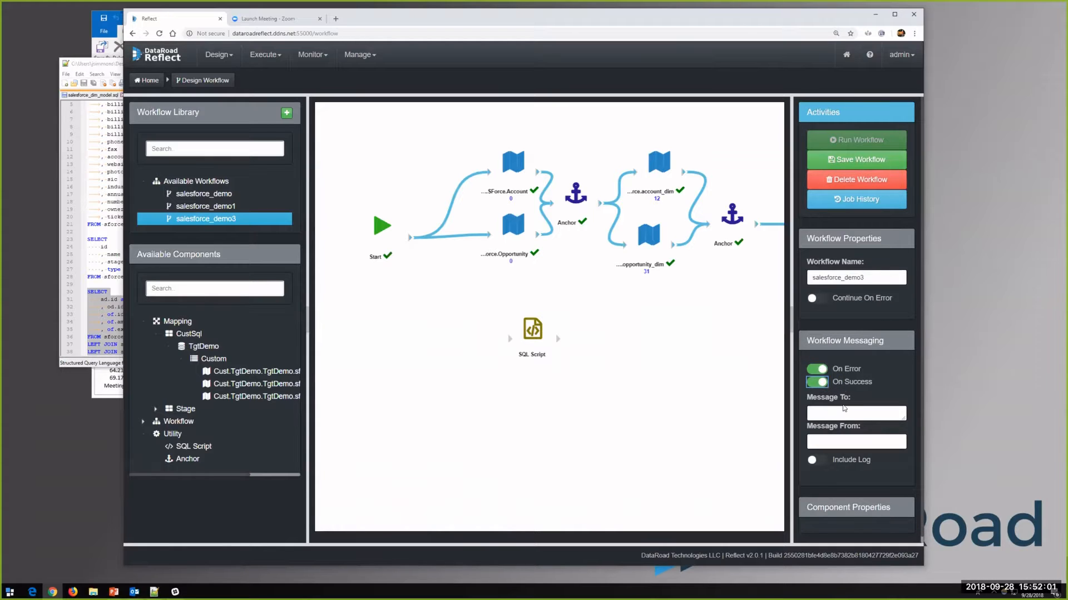
left_click(835, 413)
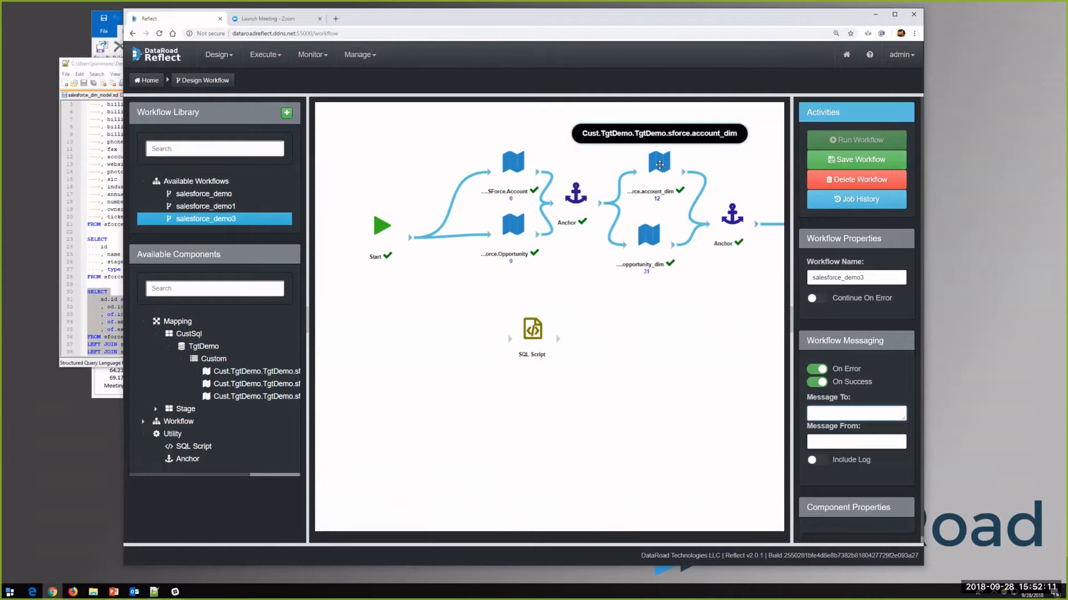
Examine the component properties of the account_dim mapping in the workflow
left_click(651, 164)
scroll(850, 418, "down", 3)
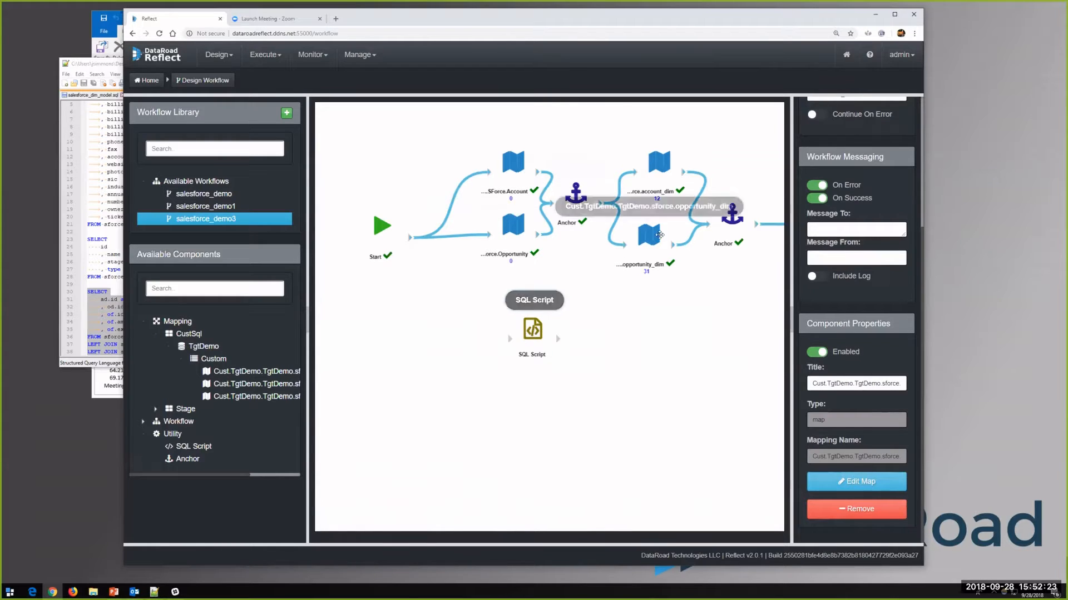
scroll(814, 271, "up", 3)
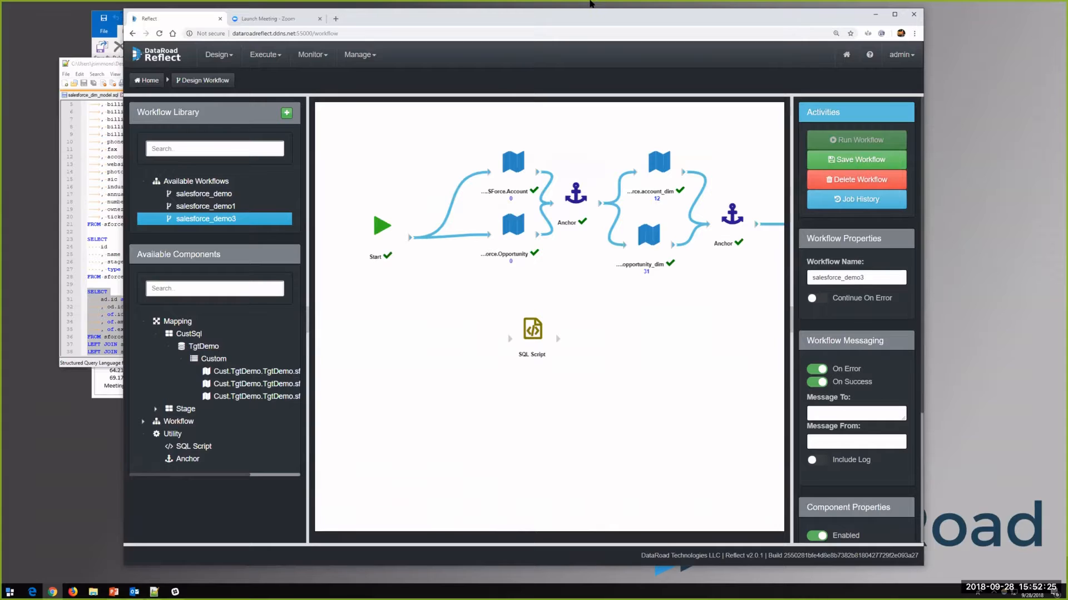
Leave the workflow without saving, go to the mapping history and open the log of the latest opportunity_fact run
left_click(318, 56)
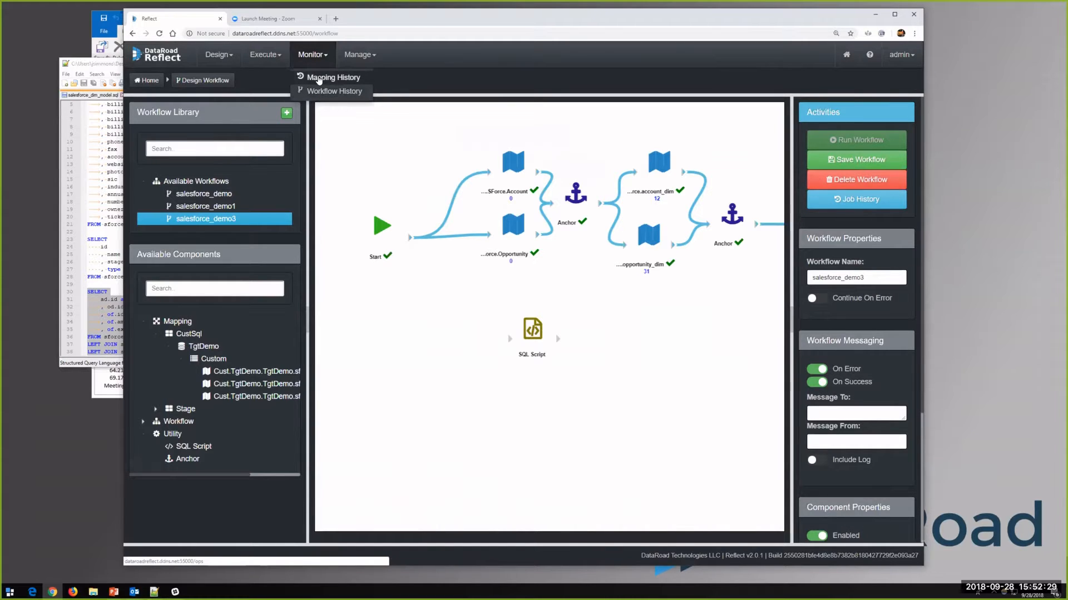
left_click(318, 79)
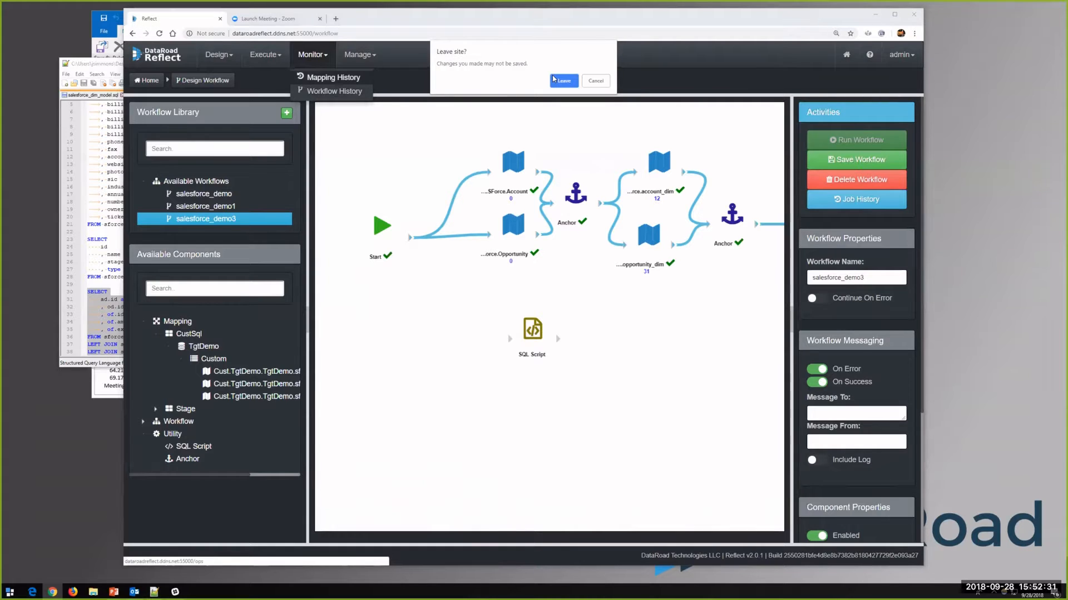
key("Return")
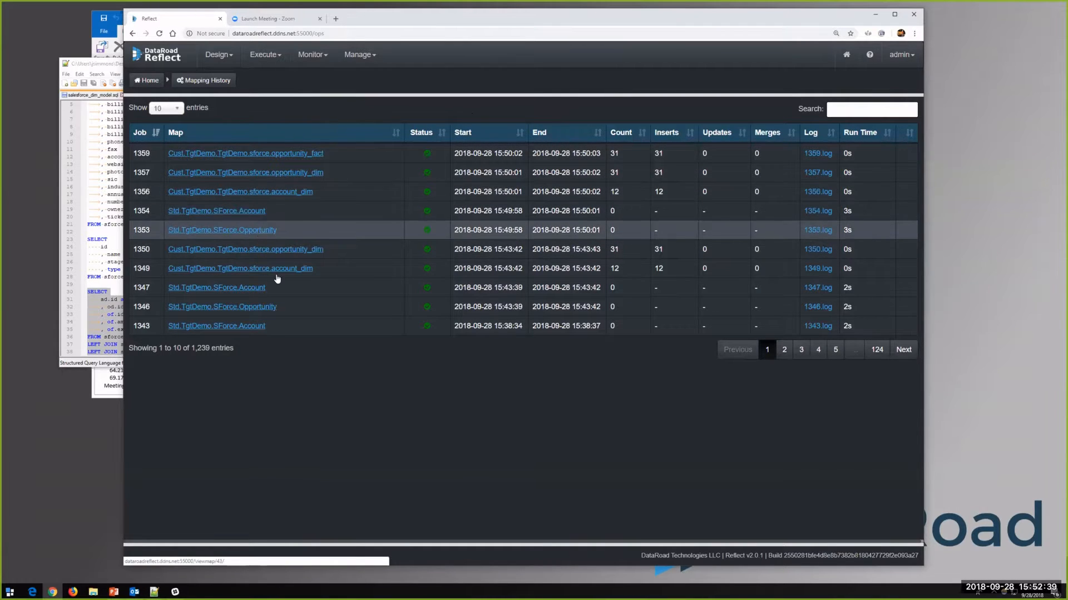
left_click(821, 155)
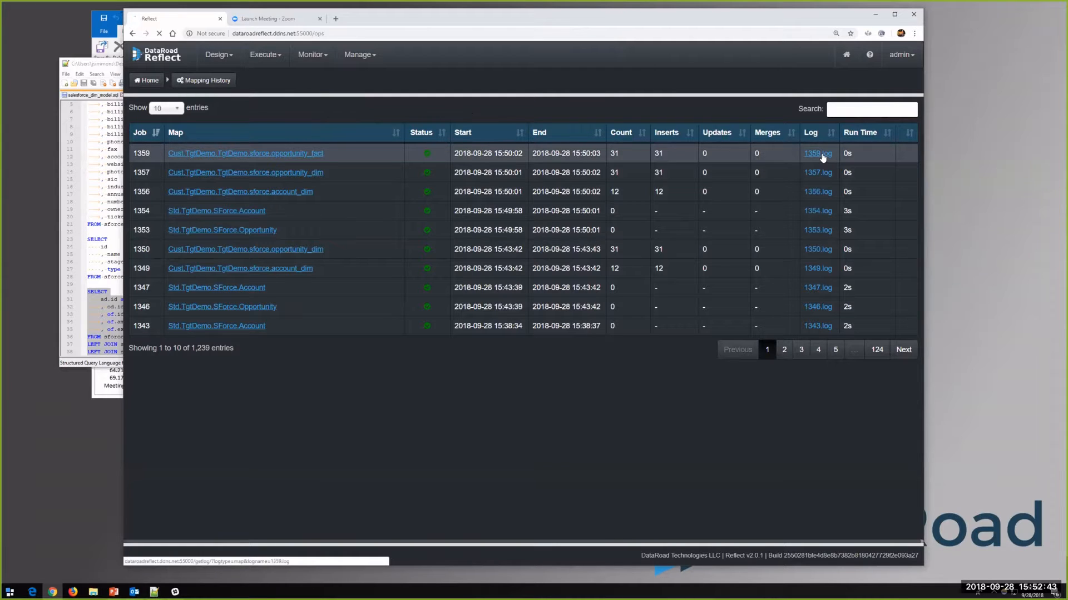
left_click(159, 563)
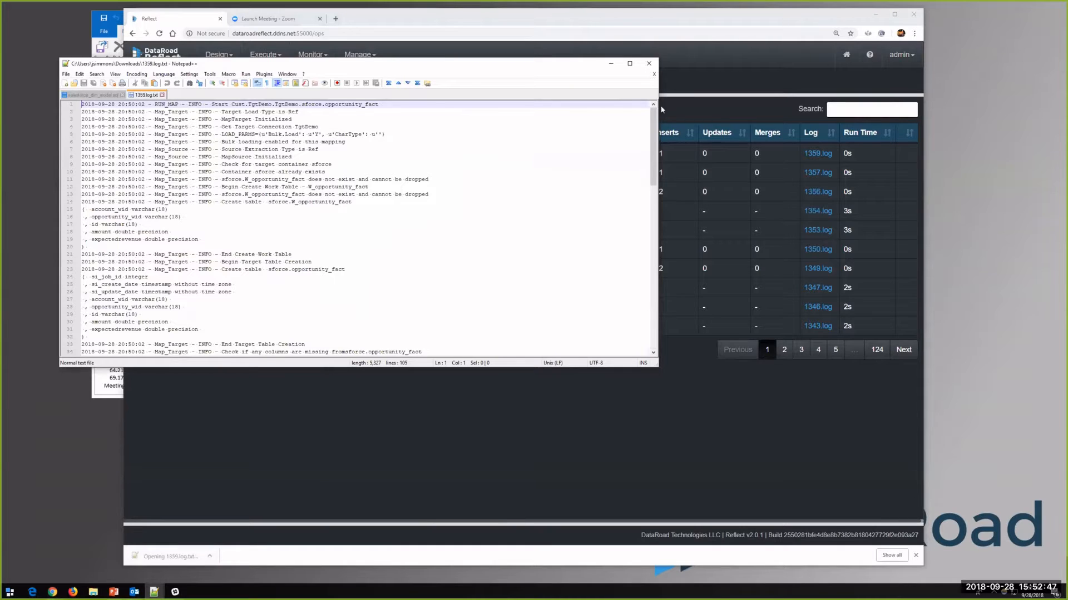
Examine the end of the log in Notepad++ and highlight the INSERT INTO sforce.opportunity_fact statement
scroll(640, 296, "down", 20)
scroll(639, 295, "down", 1)
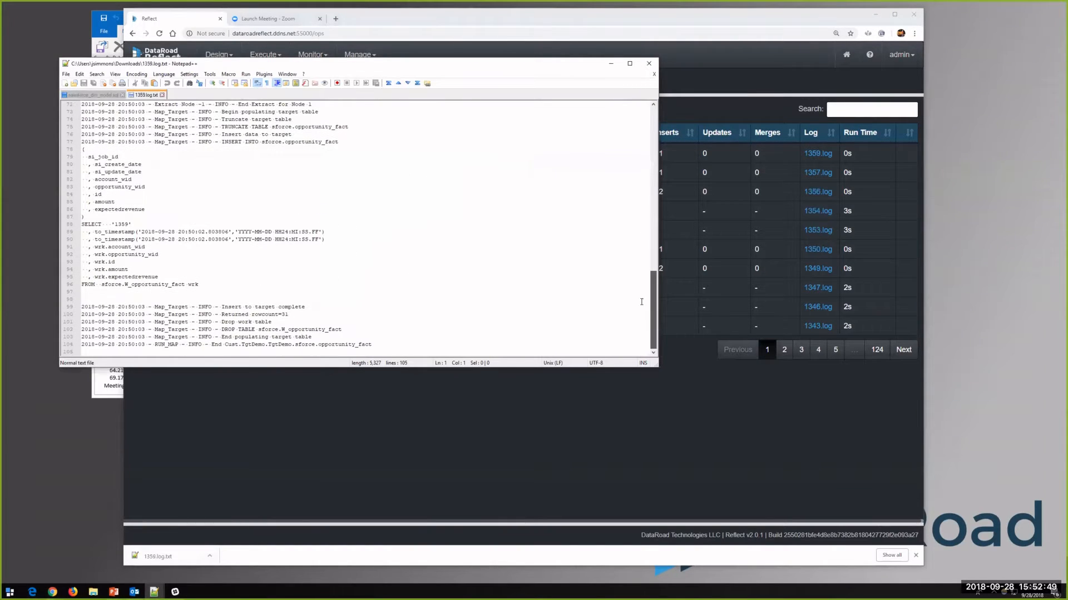
scroll(144, 183, "up", 1)
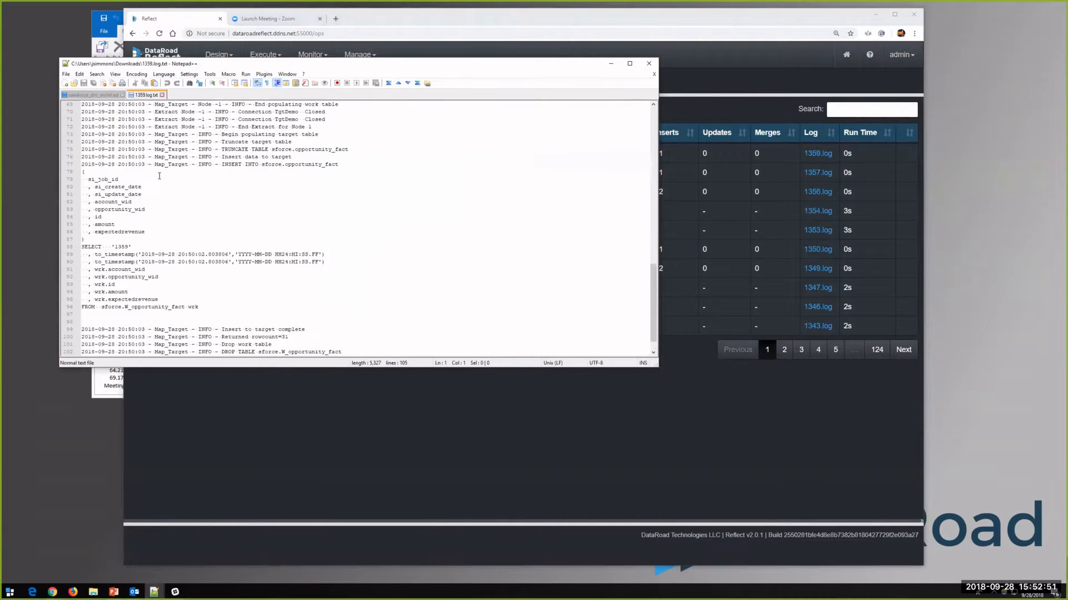
left_click_drag(222, 164, 264, 306)
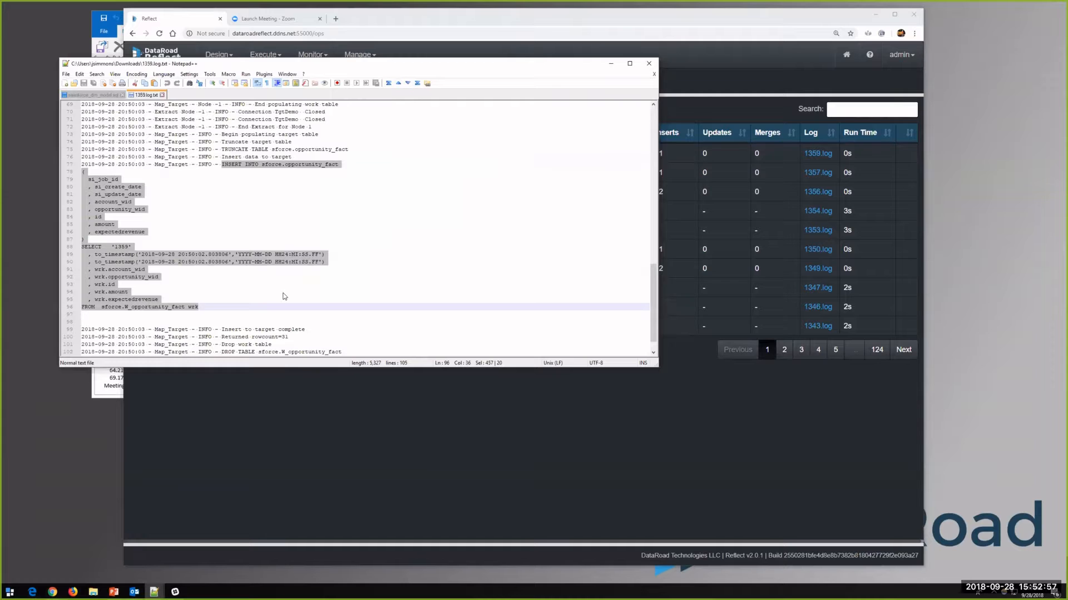
Find the source extract section of the log and highlight its select statement with the two dimension joins
scroll(283, 296, "up", 2)
scroll(283, 297, "up", 9)
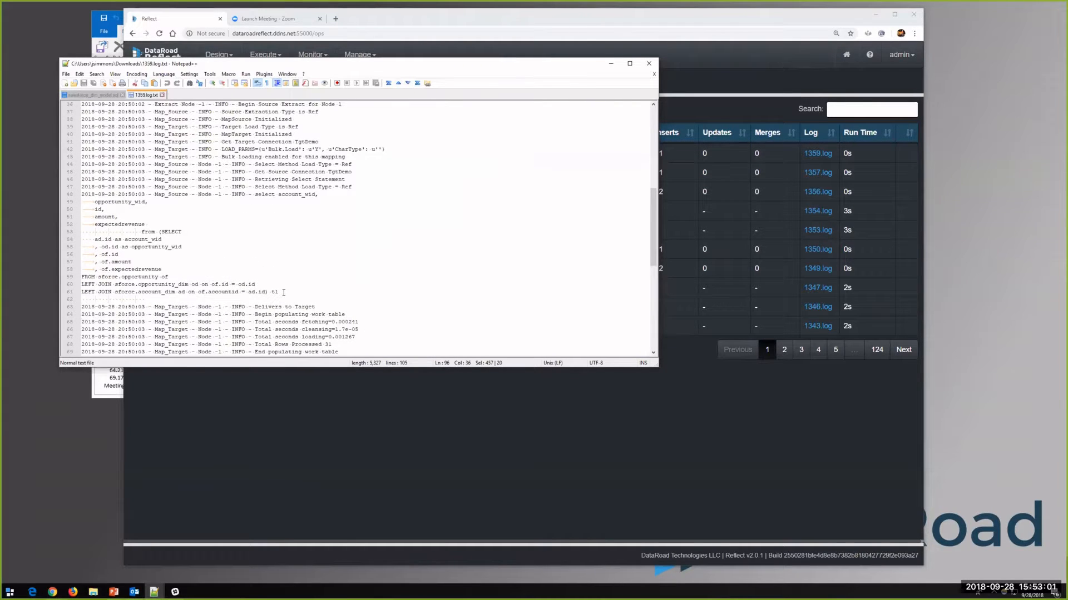
scroll(284, 292, "down", 1)
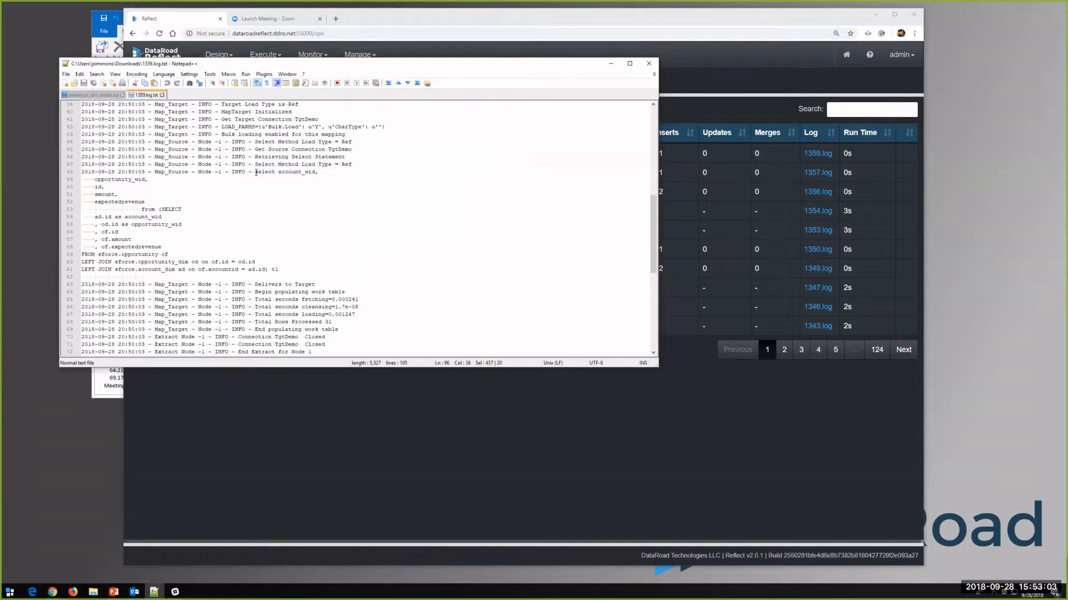
left_click_drag(254, 172, 315, 270)
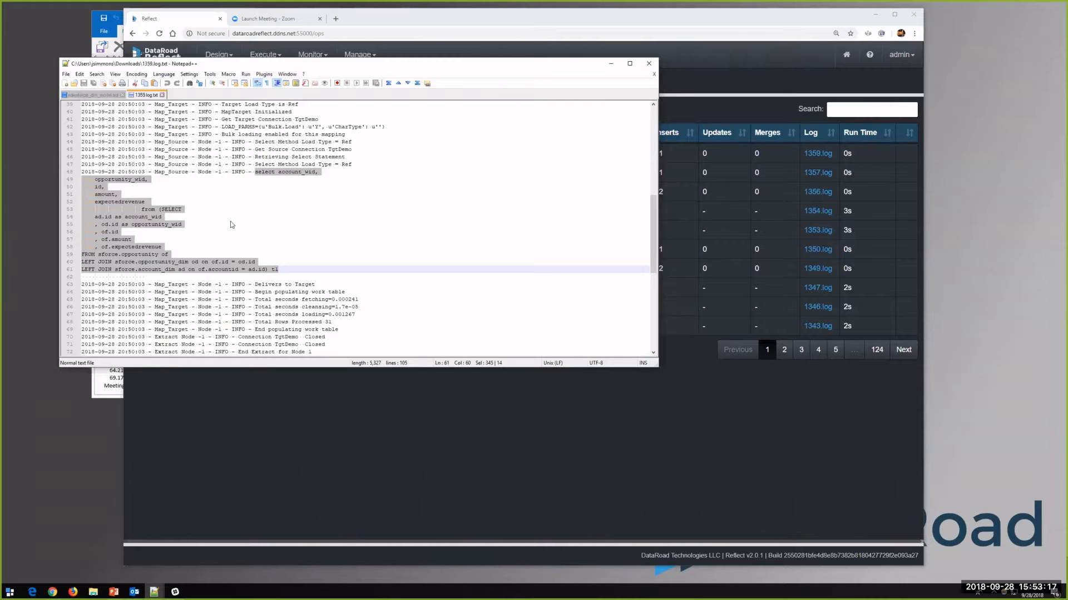
Review the work table and target table creation entries at the start of the opportunity_fact log
left_click(477, 270)
scroll(467, 239, "up", 8)
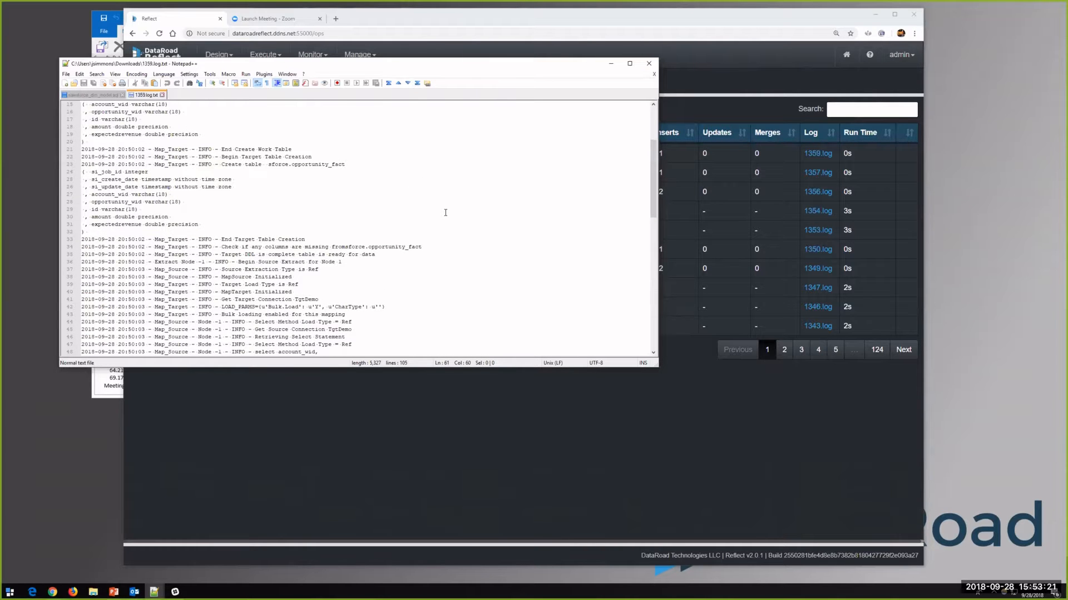
scroll(445, 212, "up", 5)
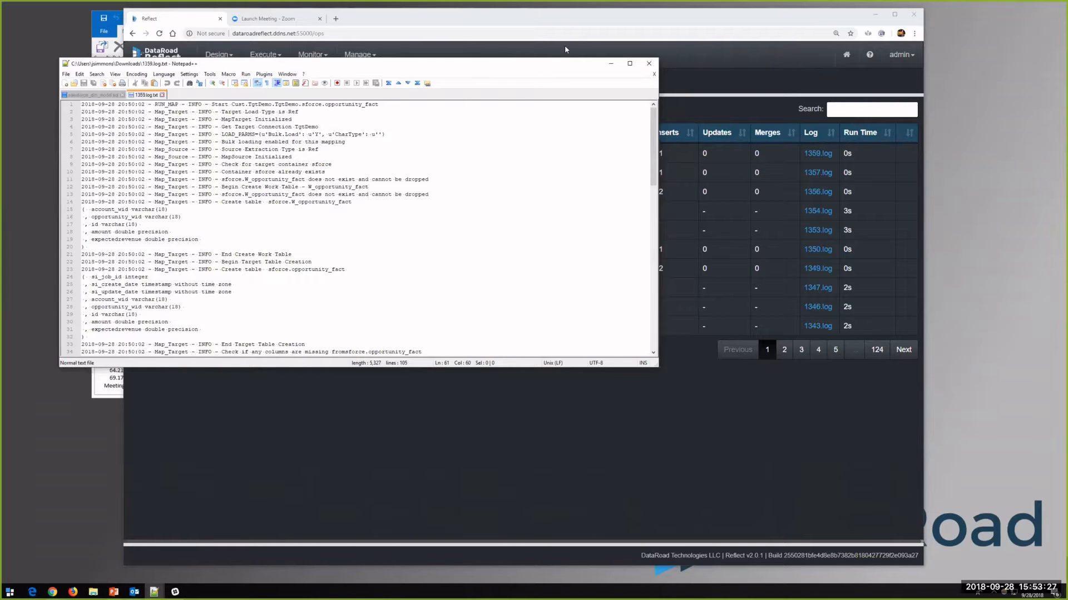
Switch back to Reflect in the browser, view the workflow history and expand the tasks of the latest salesforce_demo3 run
left_click(710, 76)
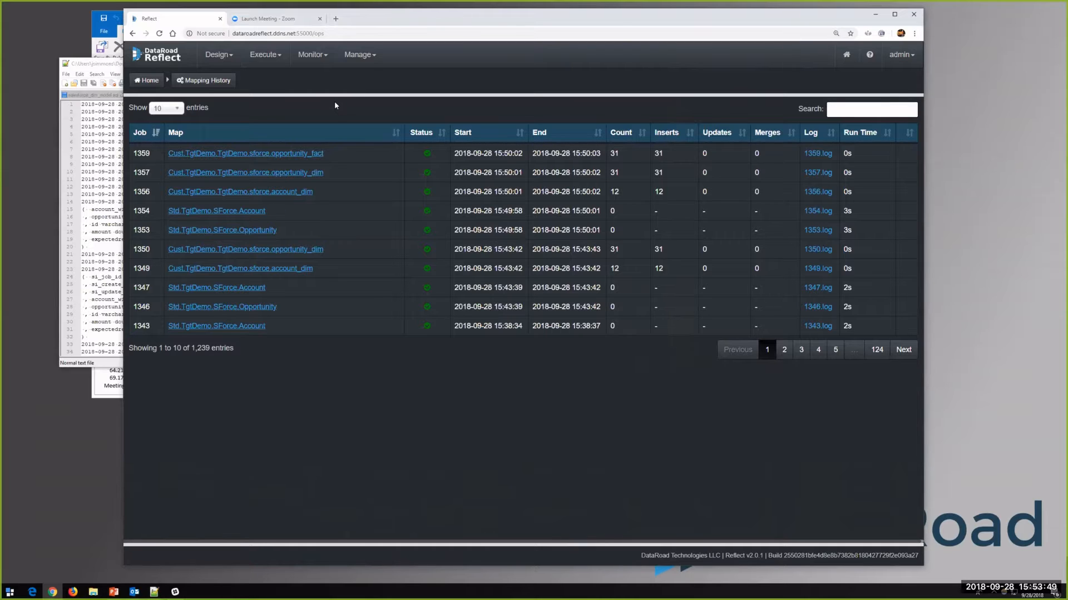
left_click(312, 54)
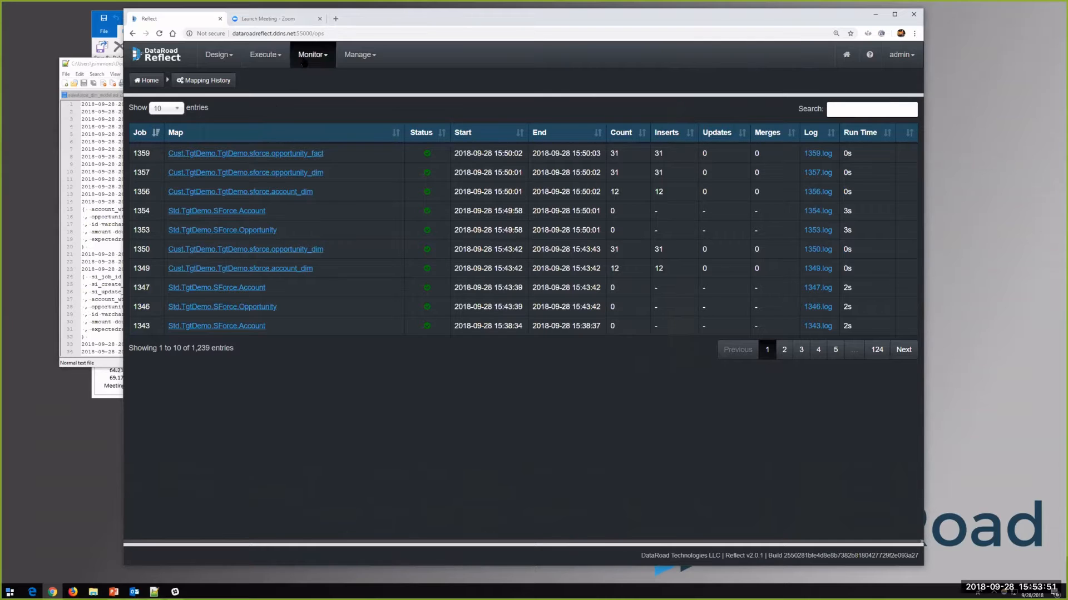
left_click(321, 92)
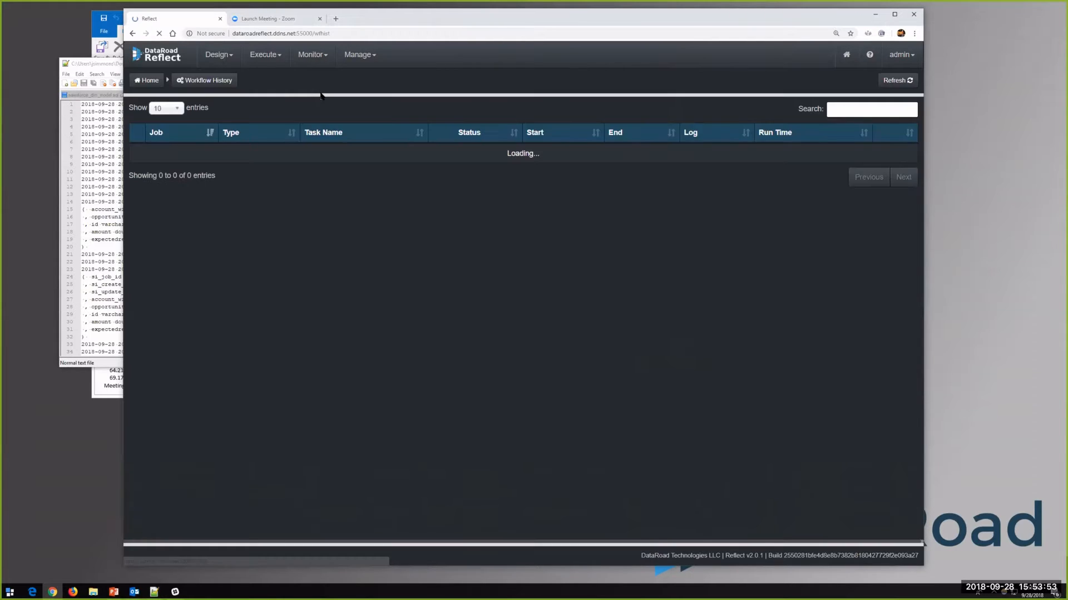
left_click(139, 154)
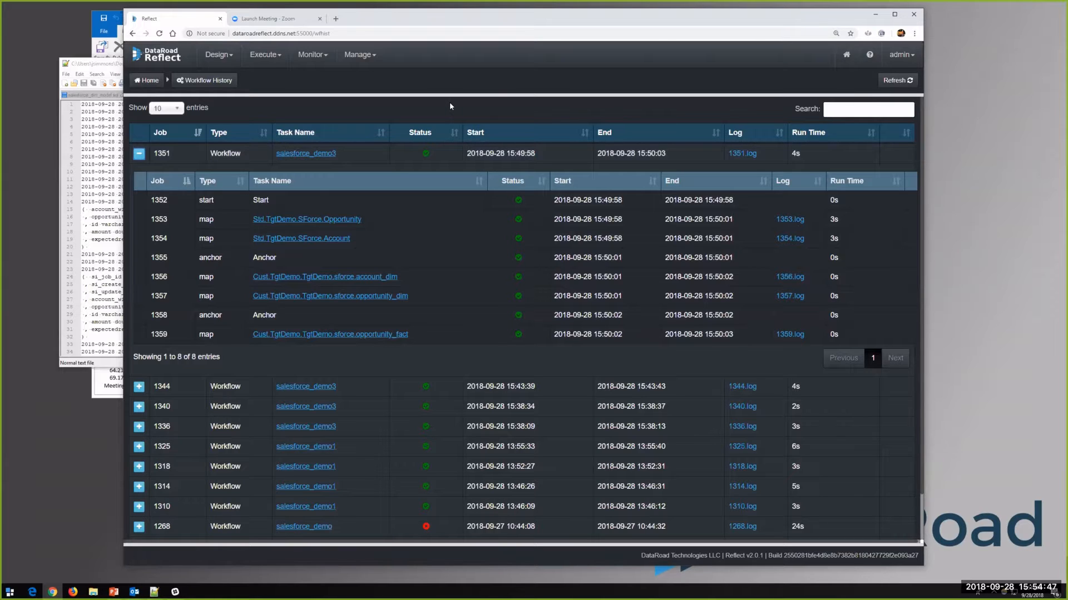
Start a new scheduled job in the scheduler and examine its One Time, Interval and Cron Job options
left_click(265, 54)
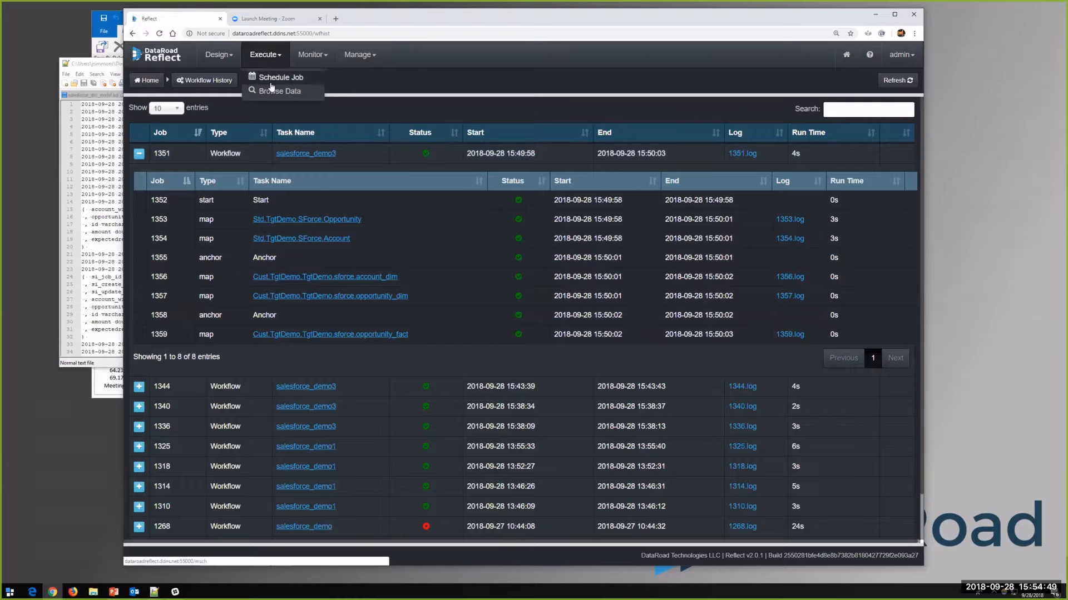
left_click(271, 82)
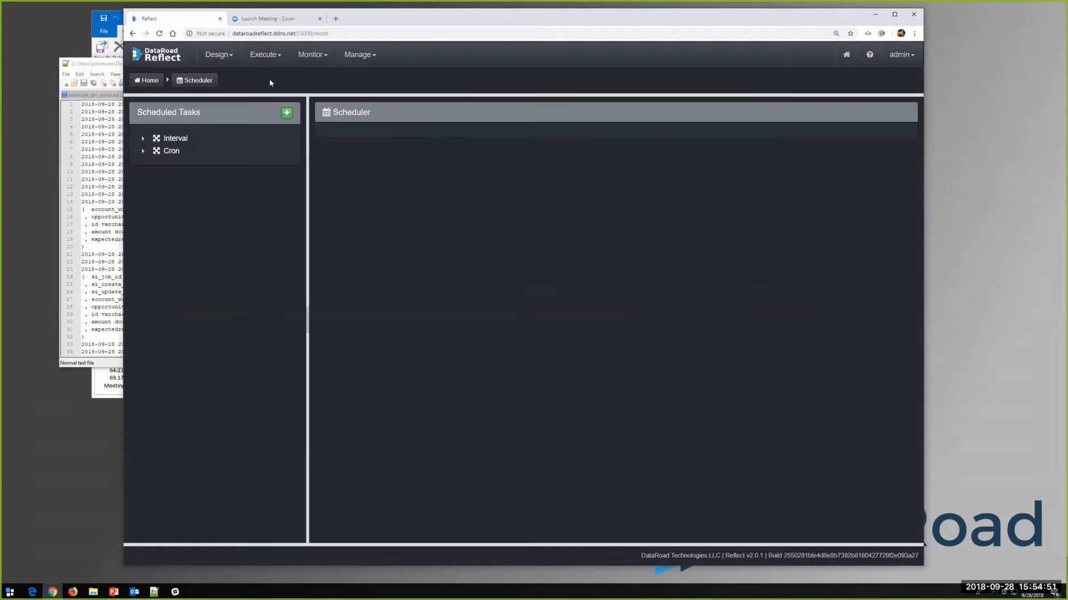
left_click(287, 114)
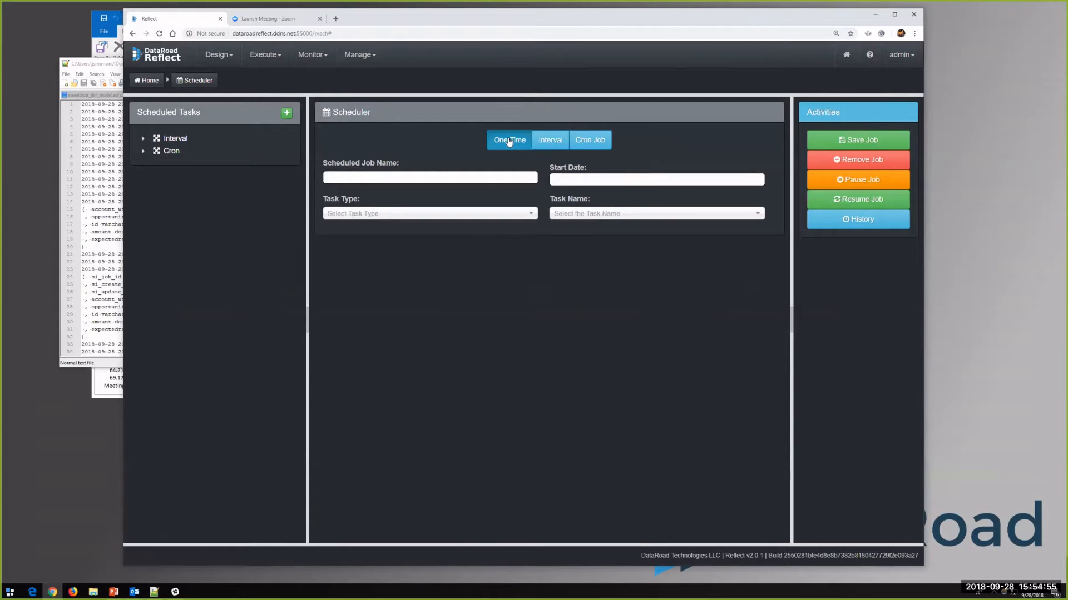
left_click(545, 142)
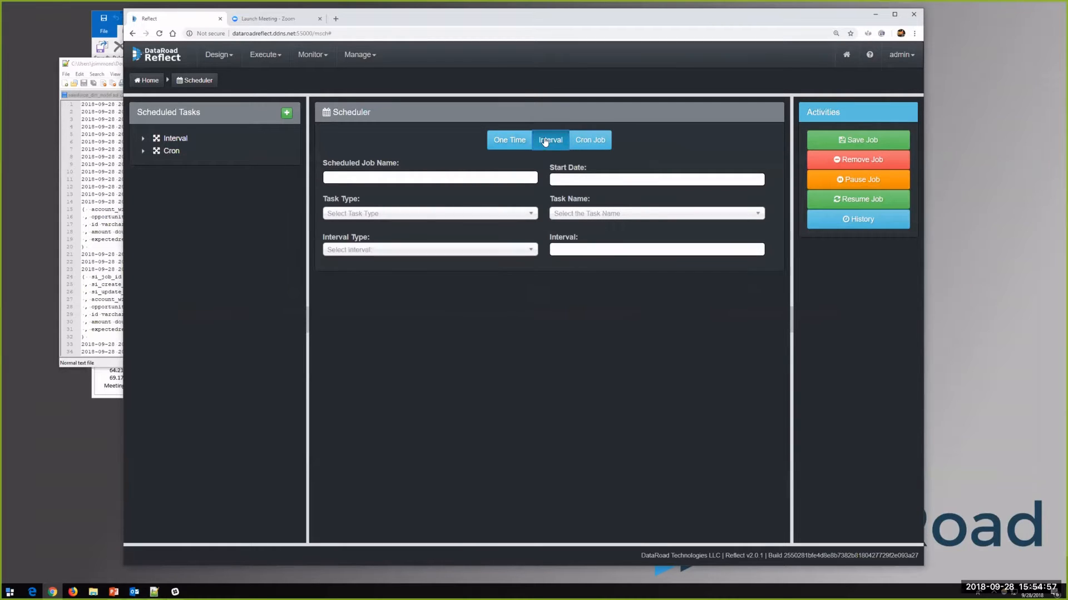
left_click(580, 146)
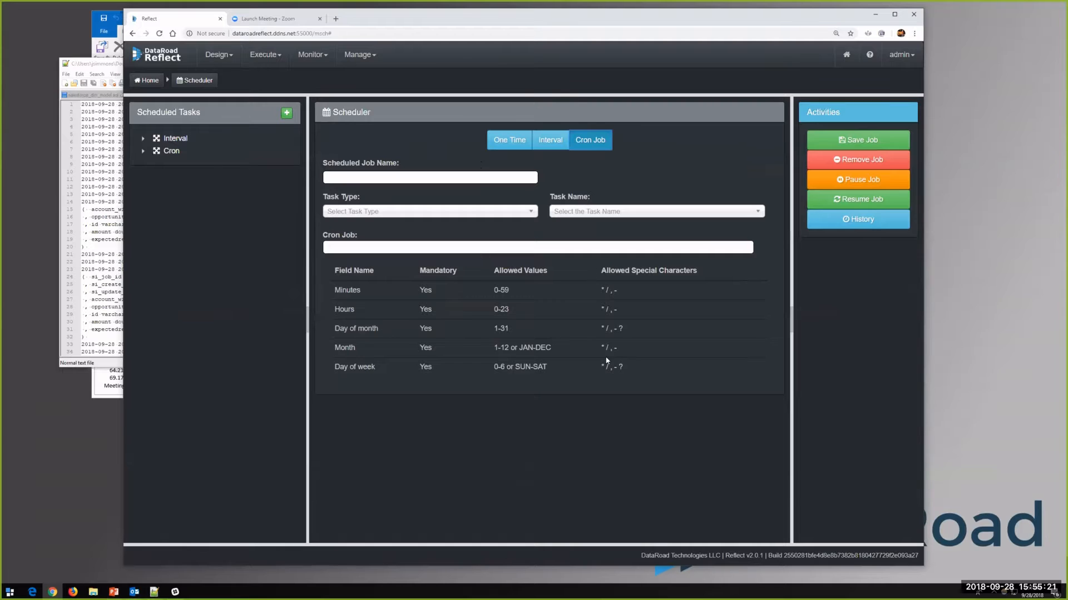
Open the standard mapping Std.TgtDemo.SForce.Account for editing, found by source under SForce, Salesforce
left_click(218, 54)
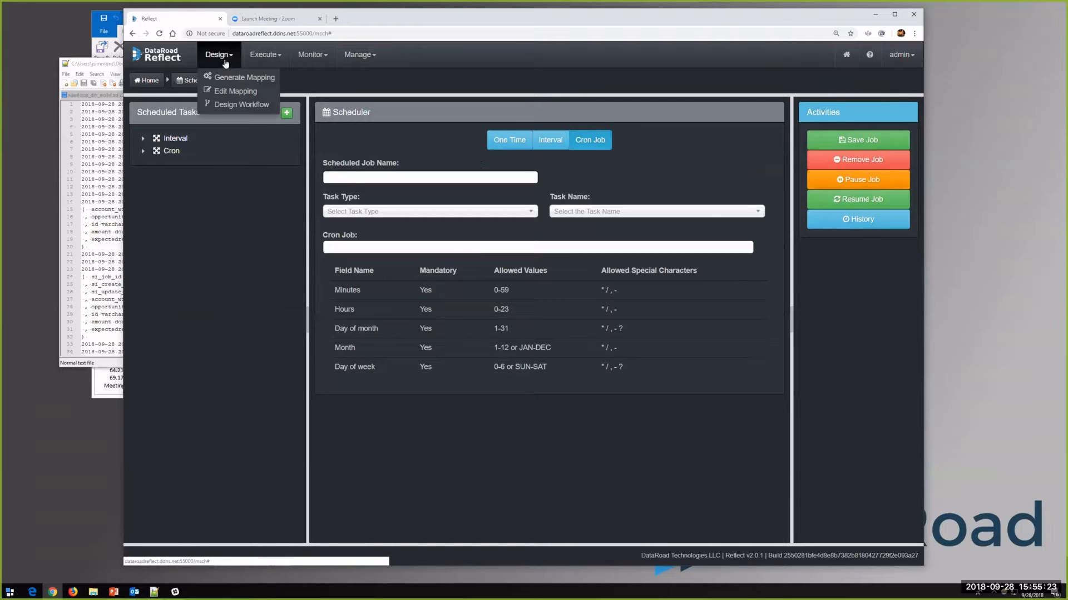
left_click(233, 92)
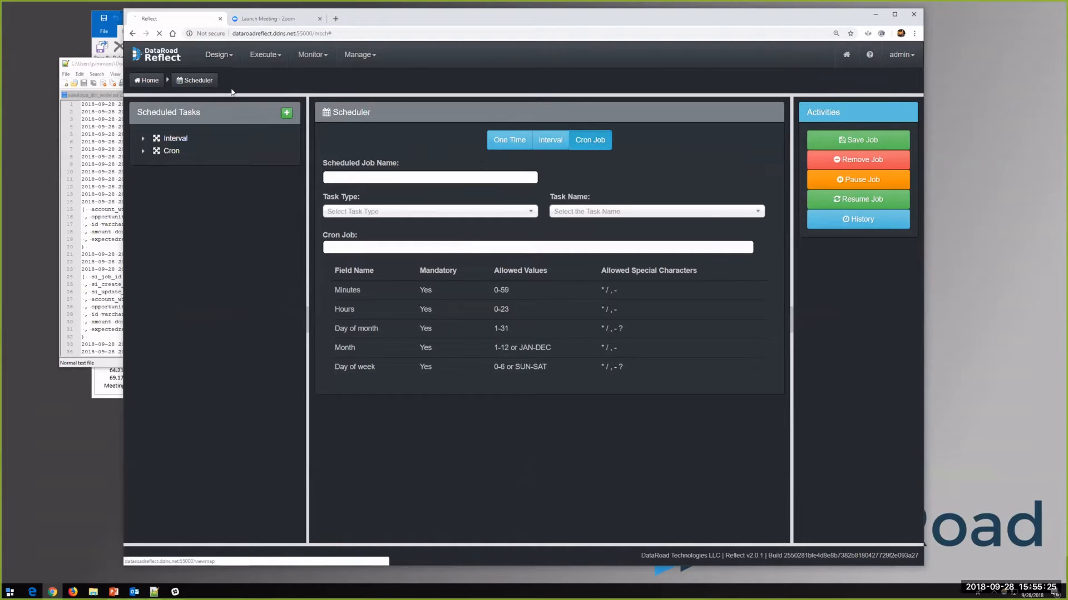
left_click(134, 154)
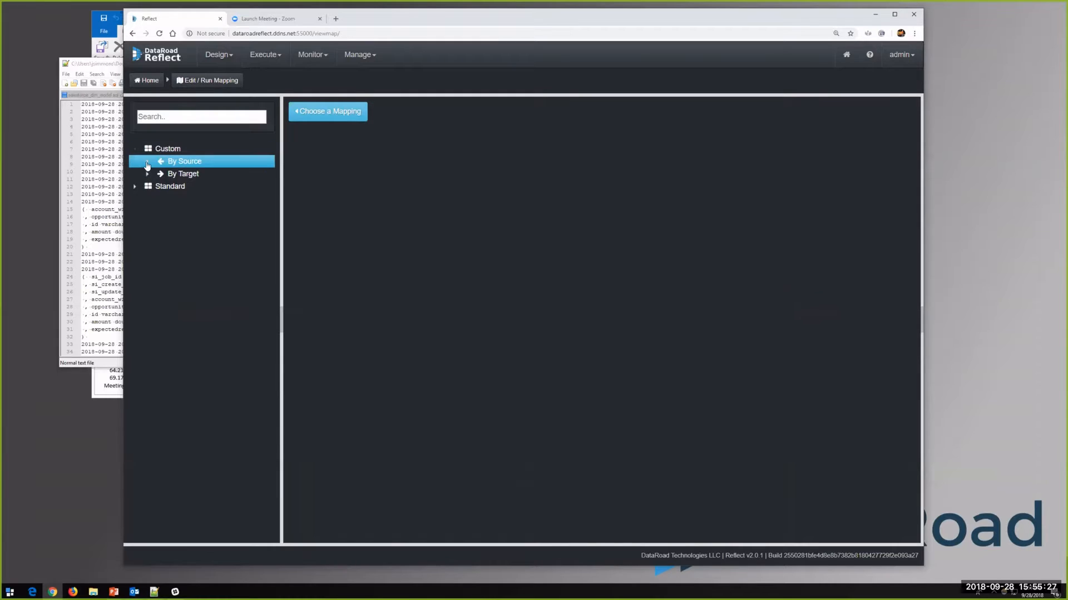
left_click(146, 163)
left_click(135, 151)
left_click(135, 161)
left_click(147, 174)
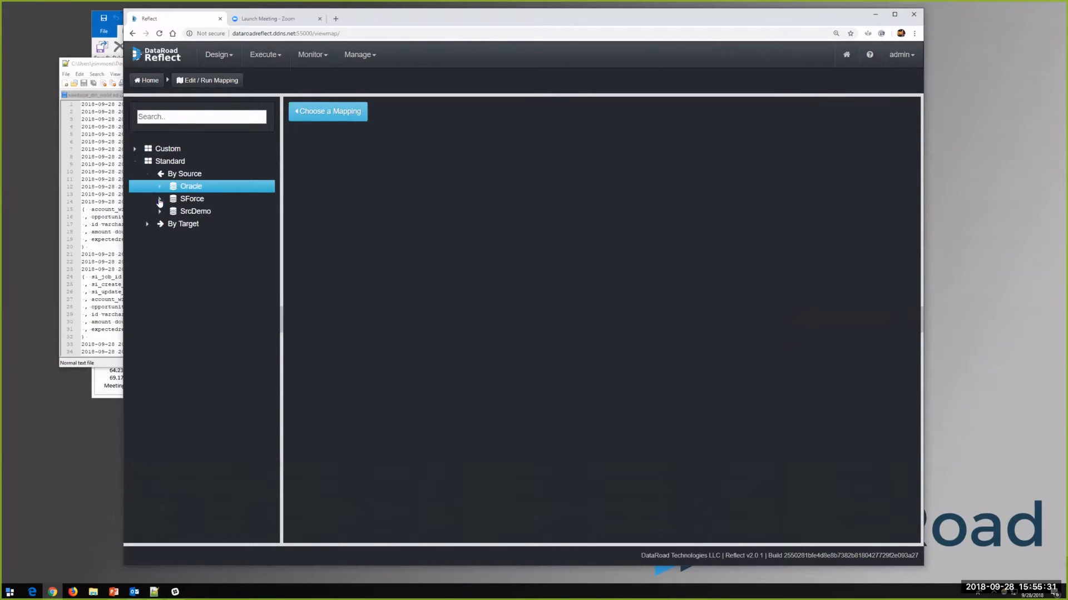
left_click(160, 201)
left_click(165, 211)
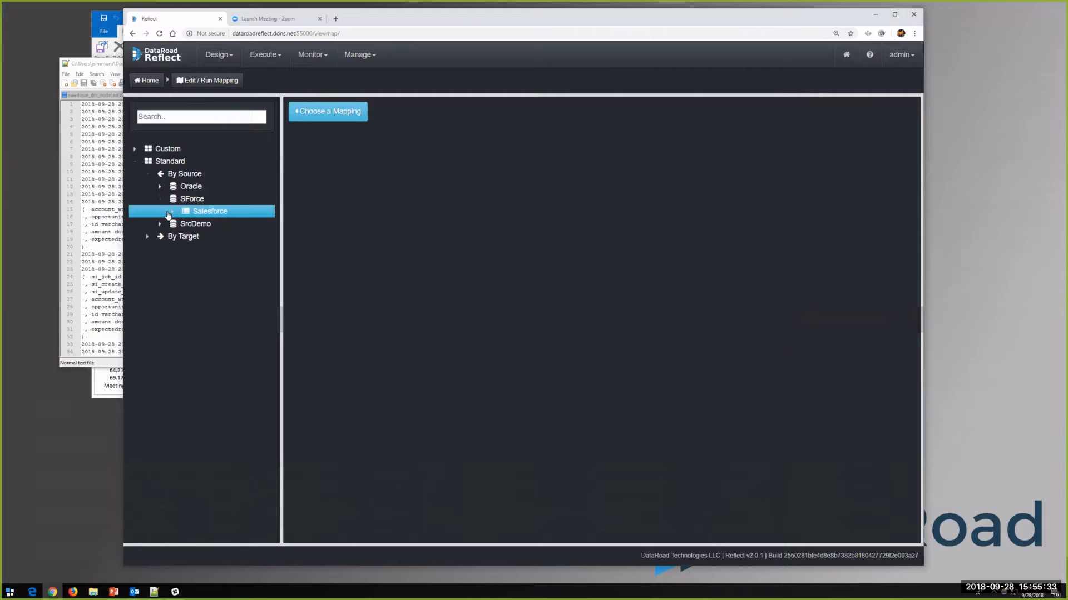
left_click(200, 225)
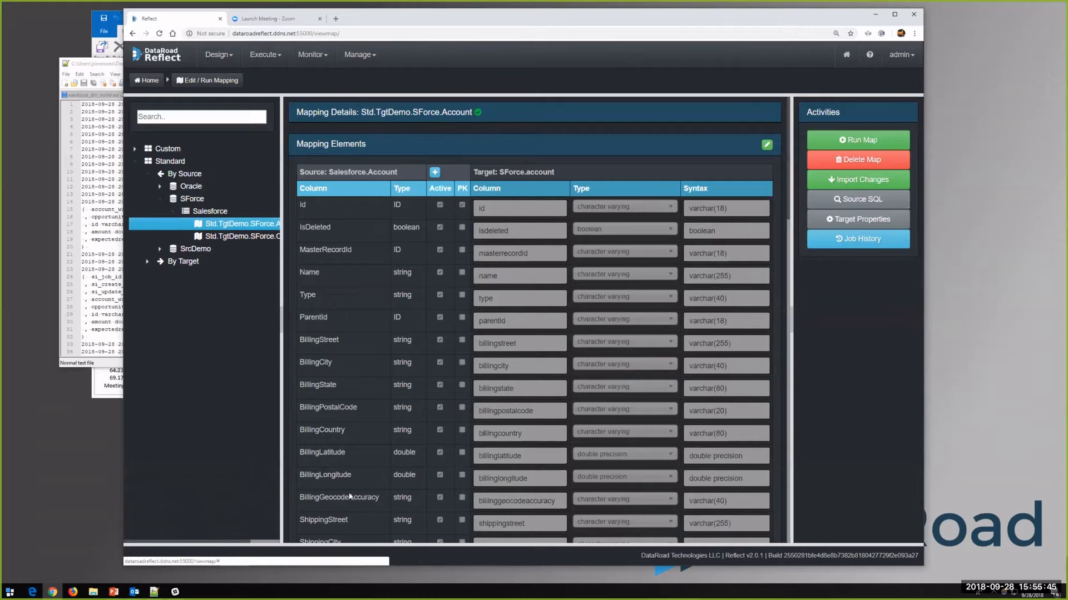
Review the source columns of Salesforce.Account and their mapped target columns in the mapping elements
scroll(349, 492, "down", 3)
scroll(356, 492, "up", 3)
scroll(328, 325, "down", 2)
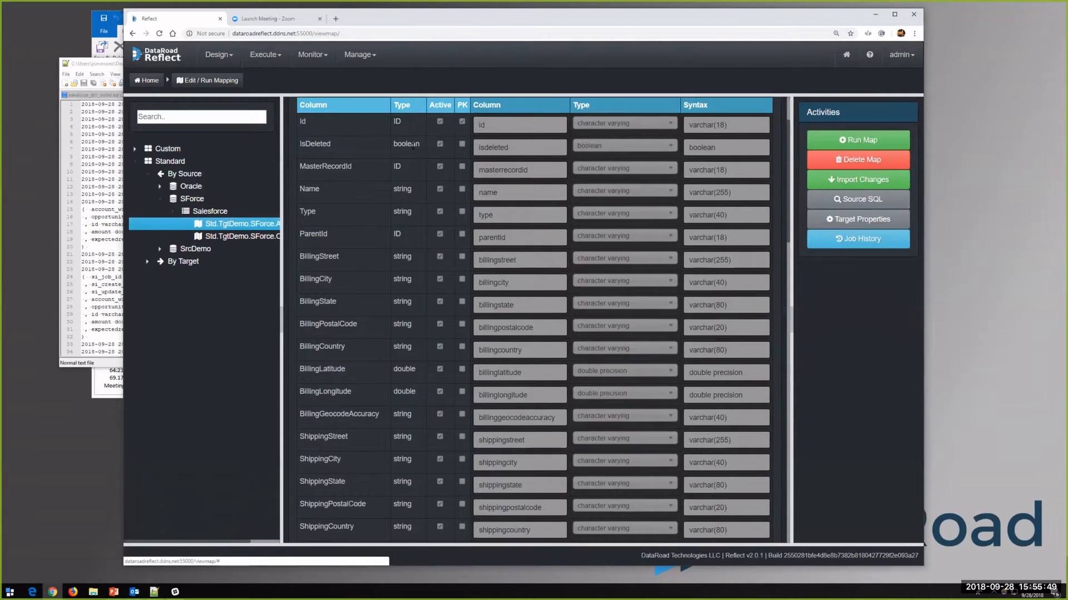
scroll(401, 271, "up", 2)
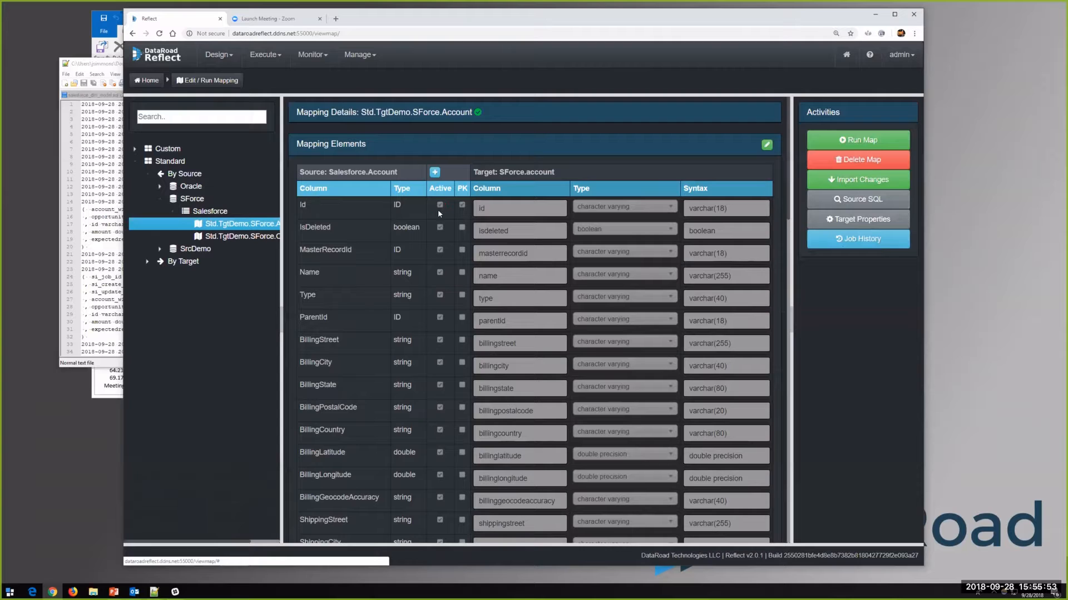
scroll(438, 217, "down", 5)
scroll(438, 260, "up", 5)
Examine the source columns' length, precision, scale and null details, collapse them, and review the target column types and syntax
left_click(433, 173)
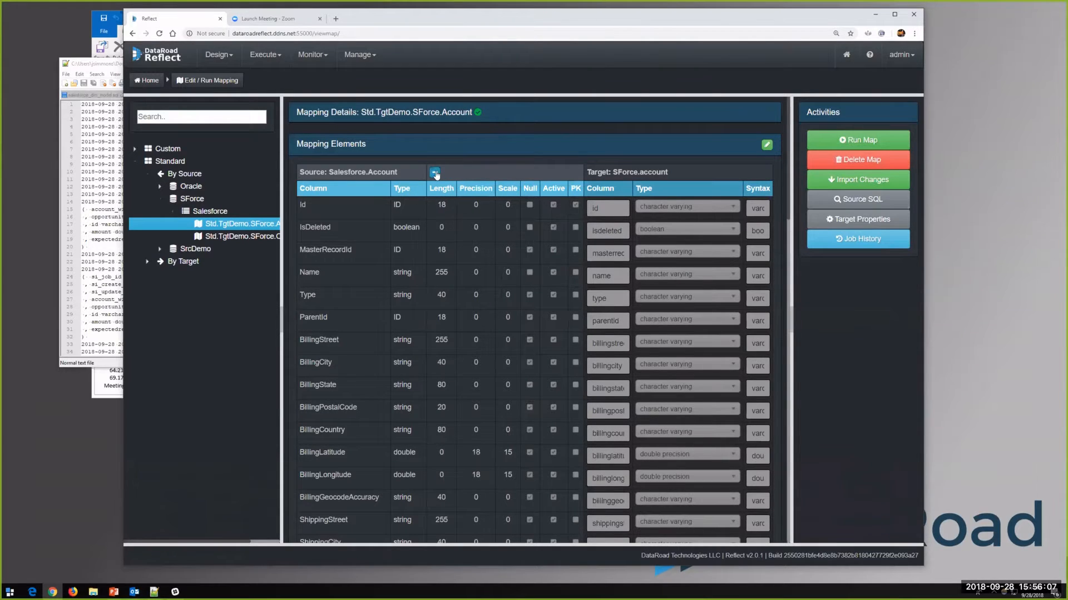
scroll(436, 179, "down", 4)
scroll(424, 196, "up", 4)
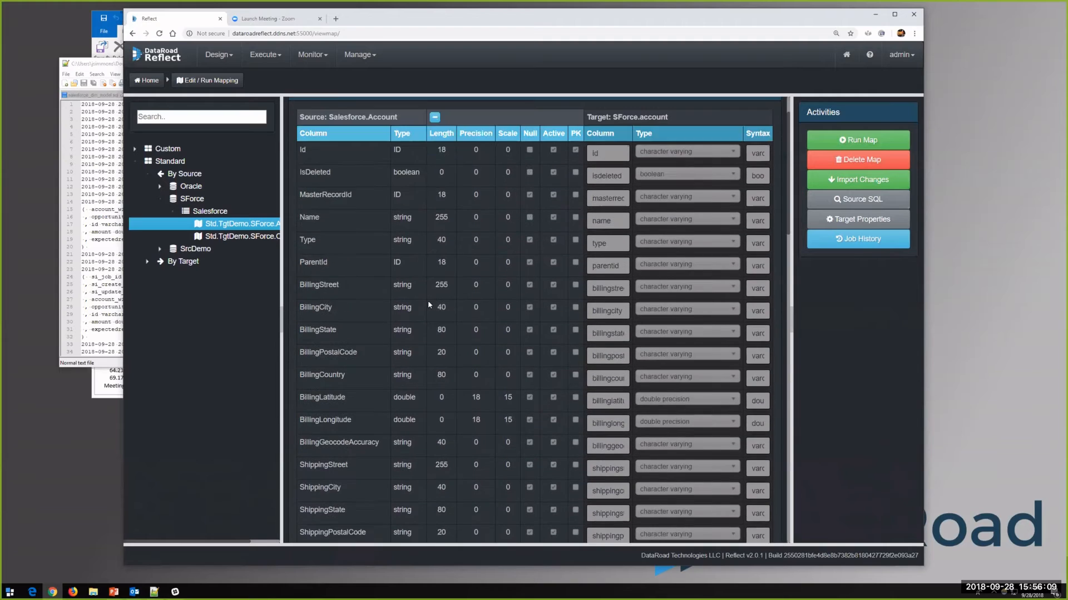
left_click(435, 172)
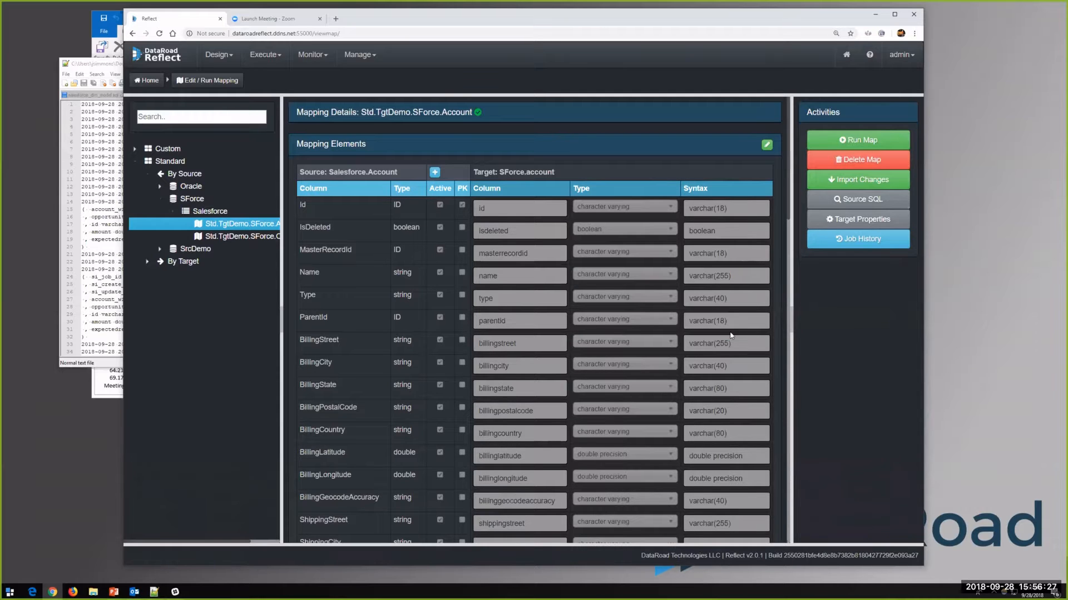
scroll(731, 336, "down", 4)
scroll(730, 331, "down", 5)
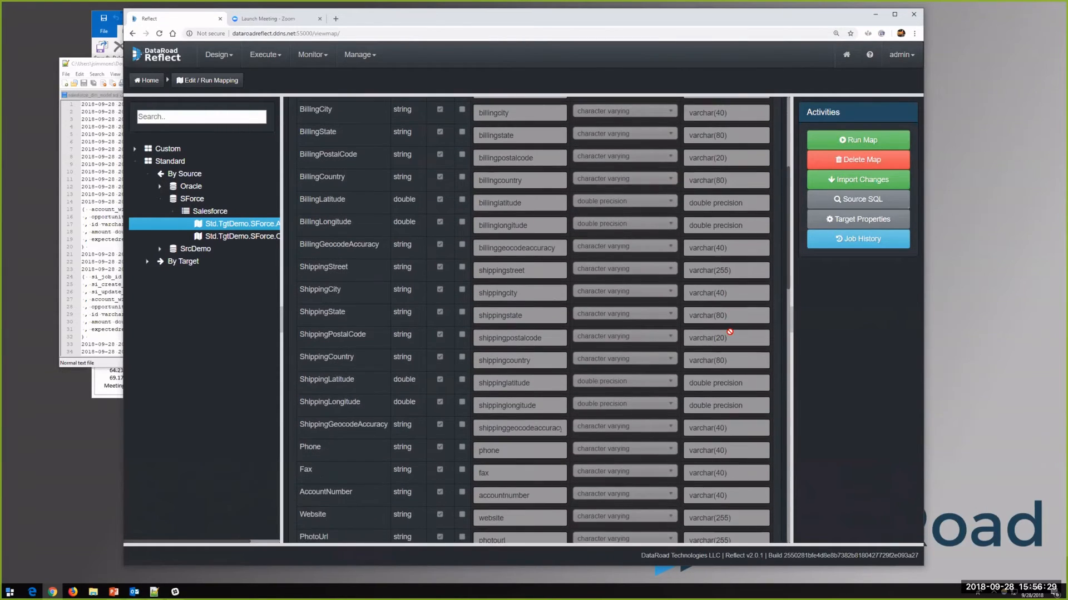
scroll(728, 332, "up", 6)
scroll(728, 332, "up", 3)
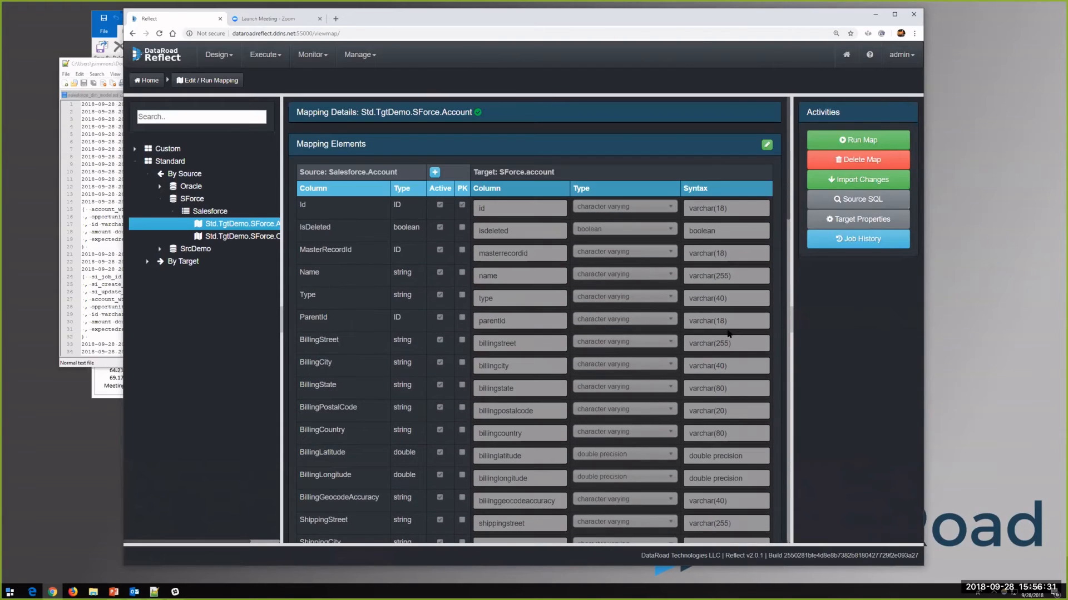
Put the mapping elements into edit mode, review the editable target columns down to the audit columns, and cancel editing
left_click(767, 145)
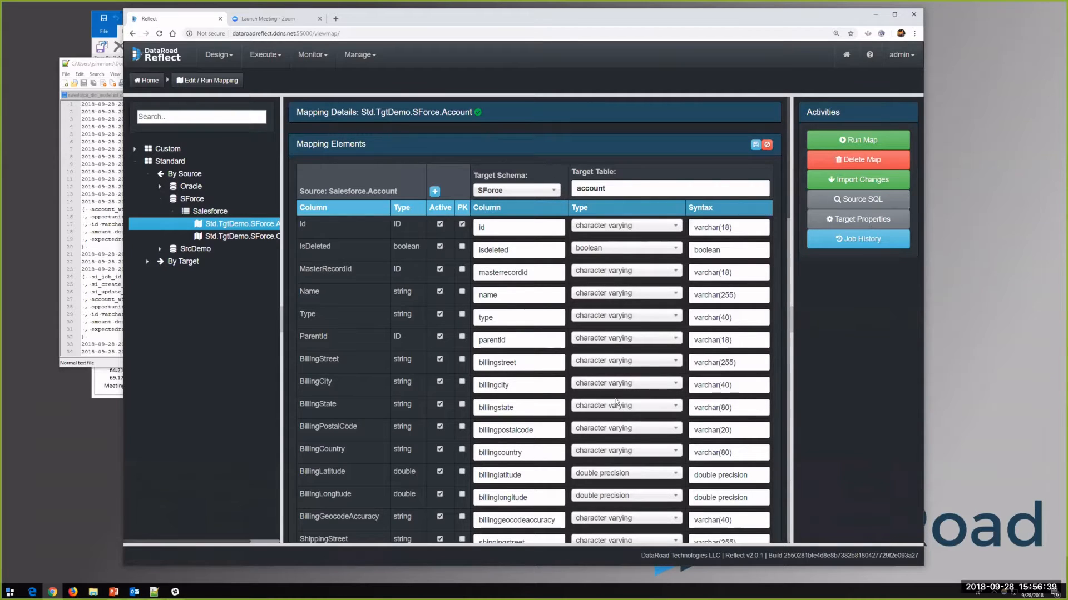
scroll(616, 400, "down", 1)
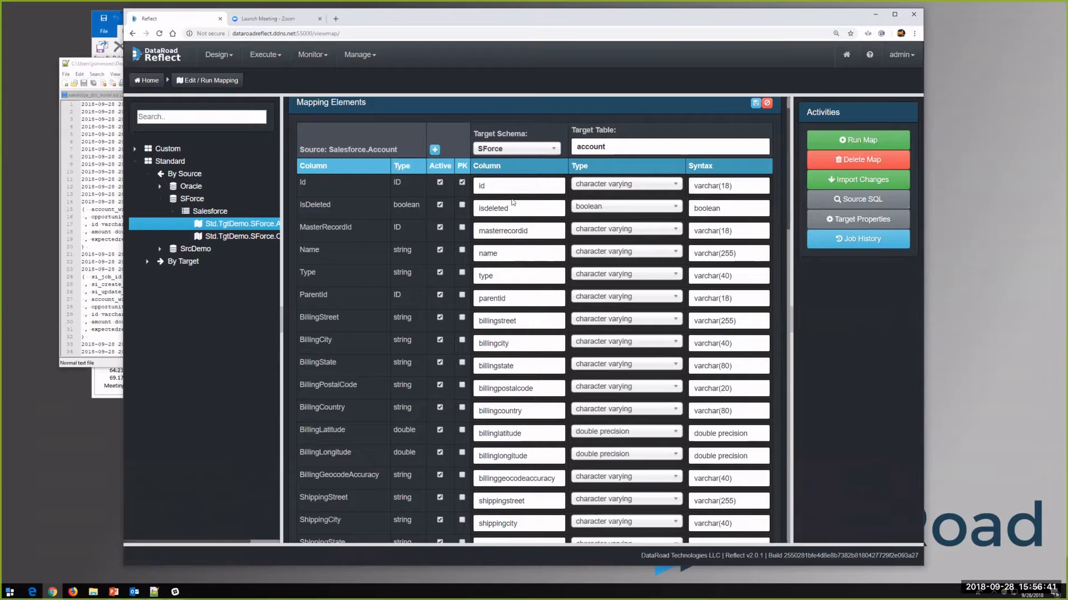
scroll(556, 351, "down", 8)
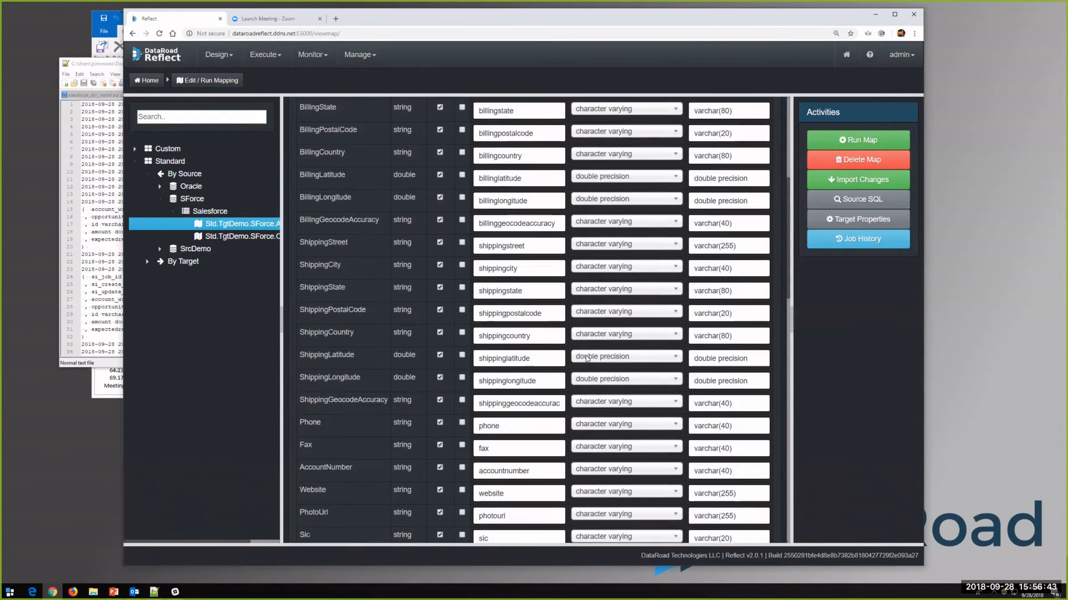
scroll(572, 354, "down", 15)
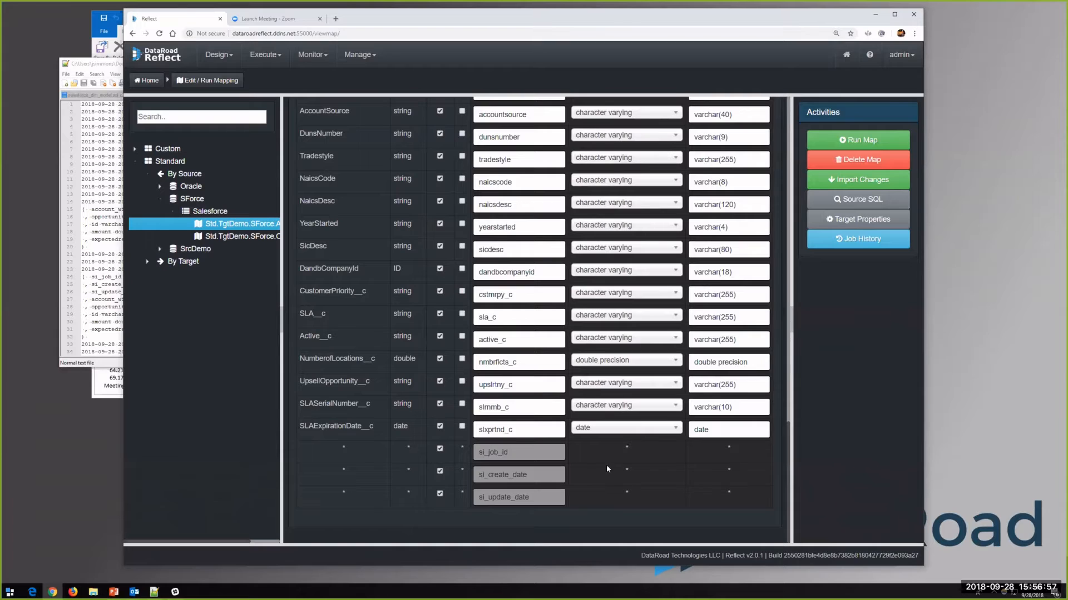
scroll(606, 469, "up", 15)
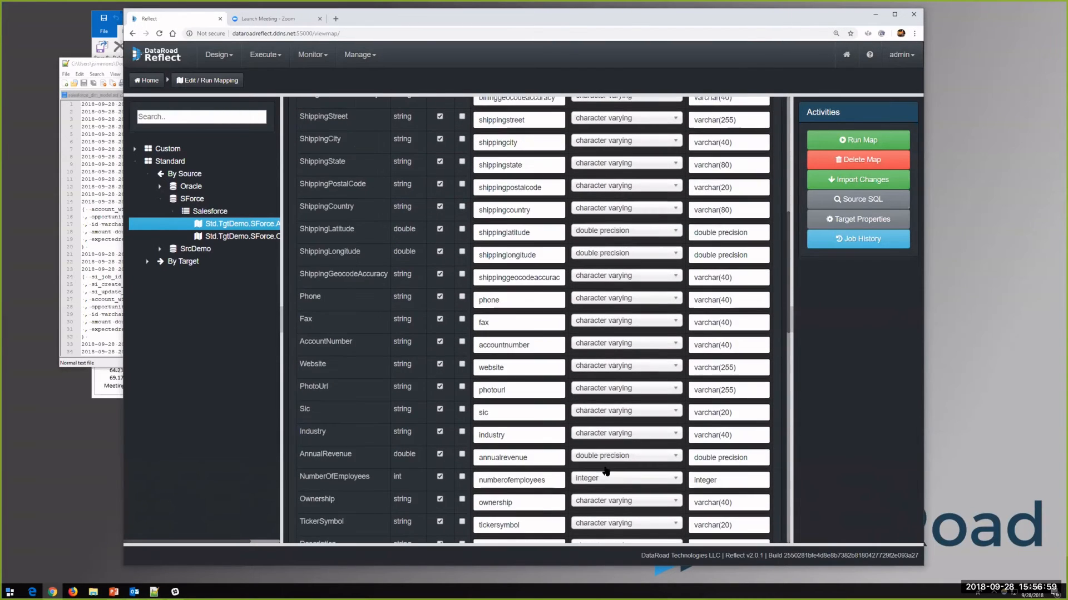
scroll(606, 471, "up", 10)
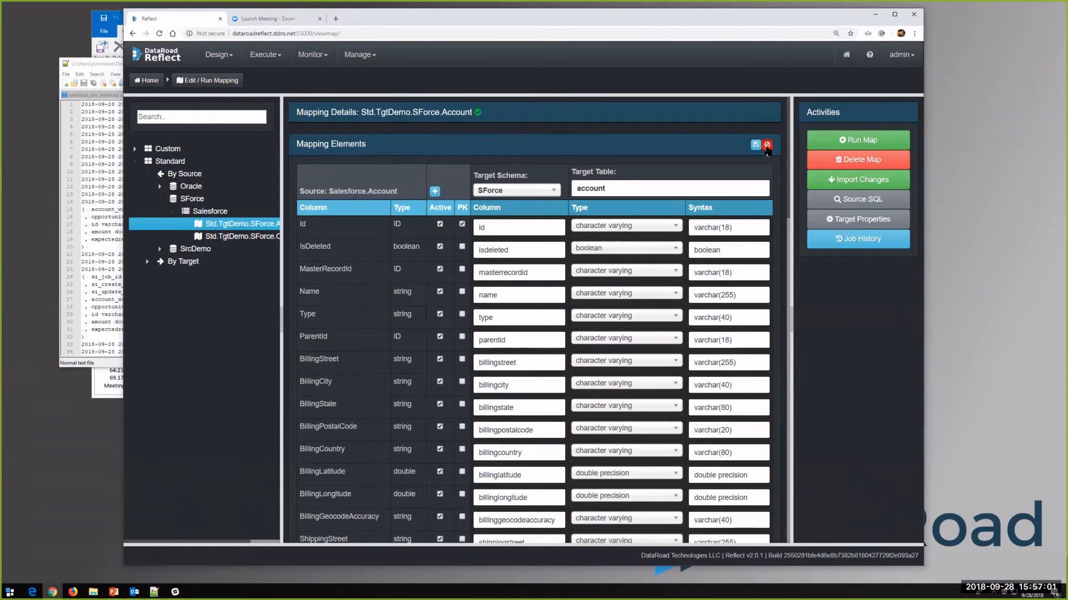
left_click(767, 146)
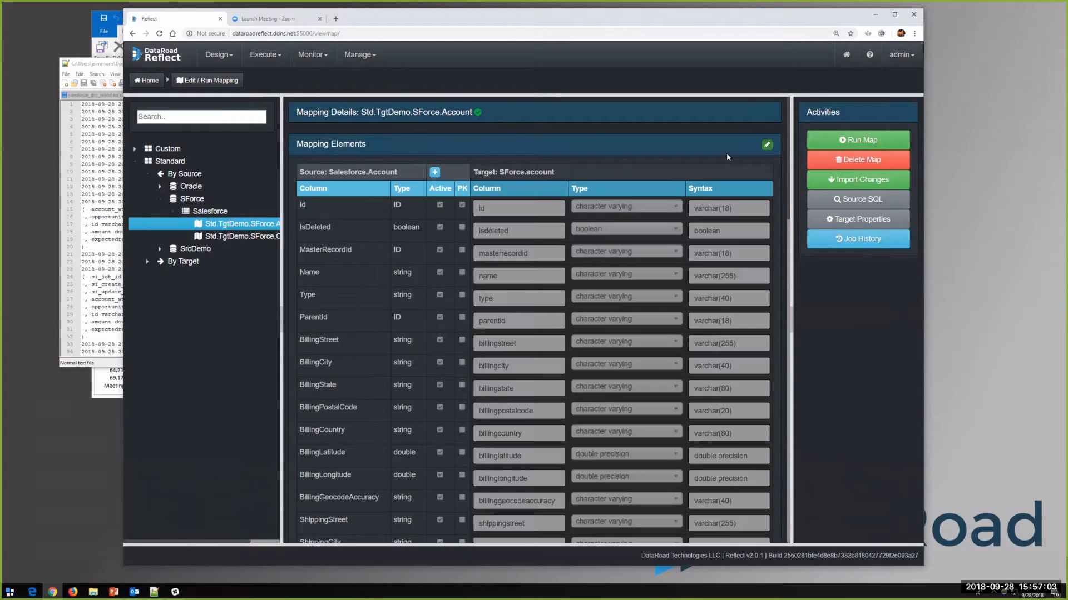
Expand the Account mapping's details, make the Load Type editable and examine its available load options
left_click(387, 114)
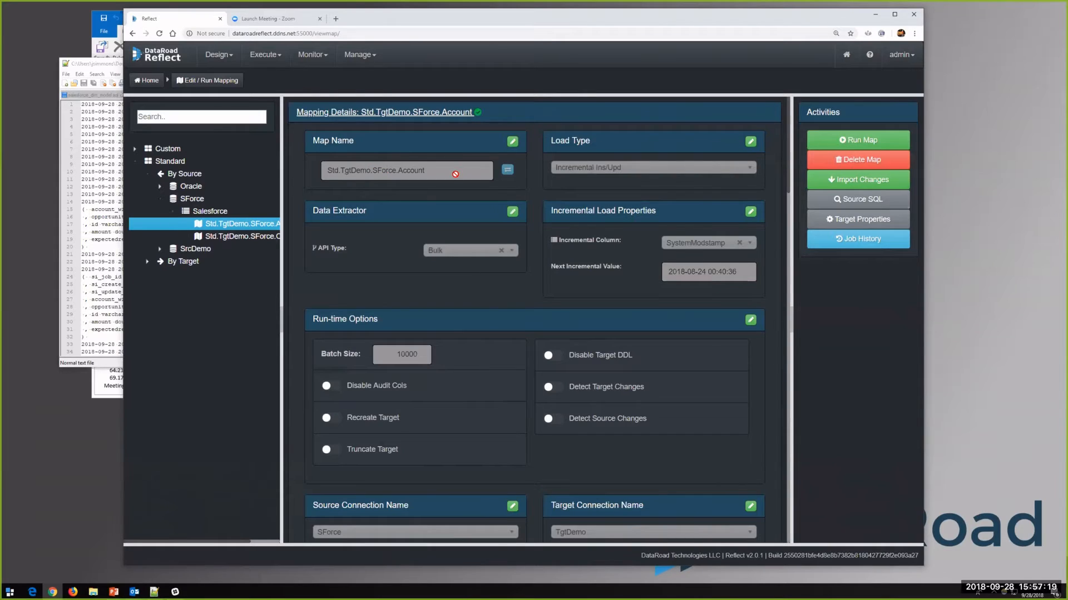
left_click(749, 142)
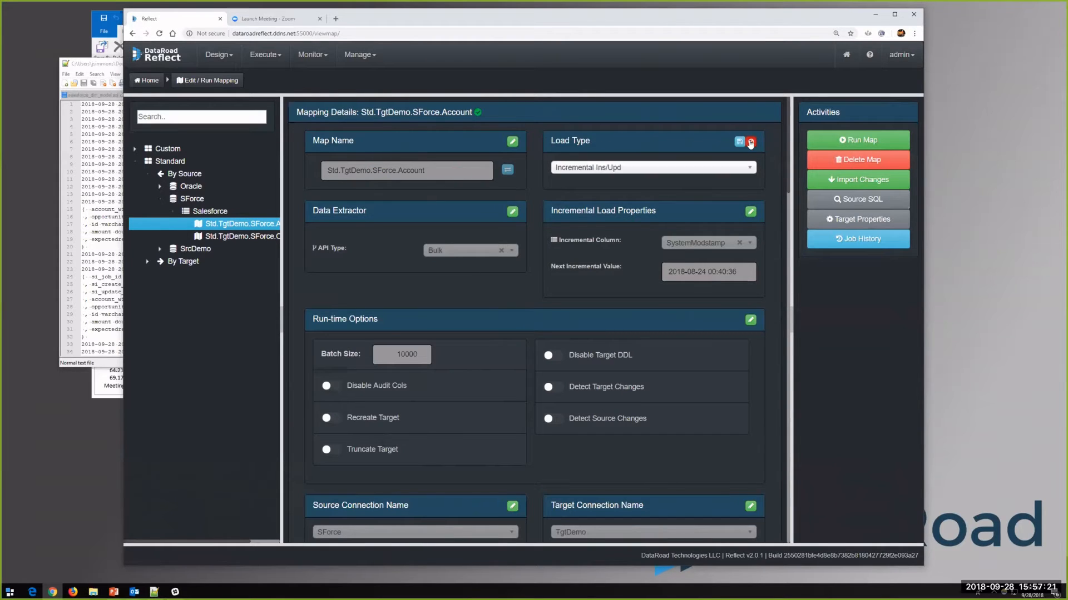
left_click(751, 169)
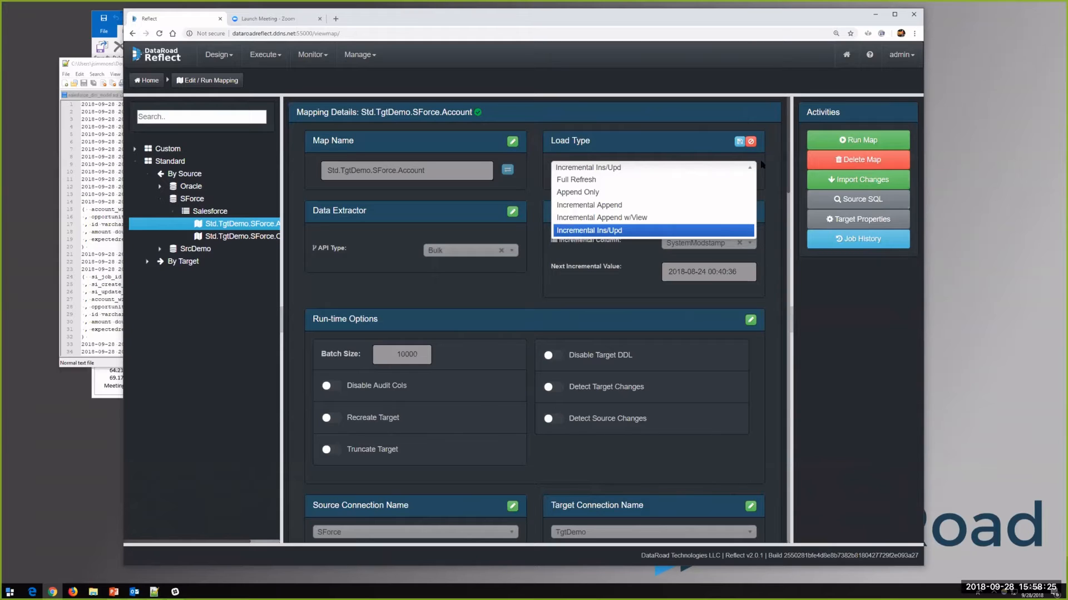
left_click(762, 165)
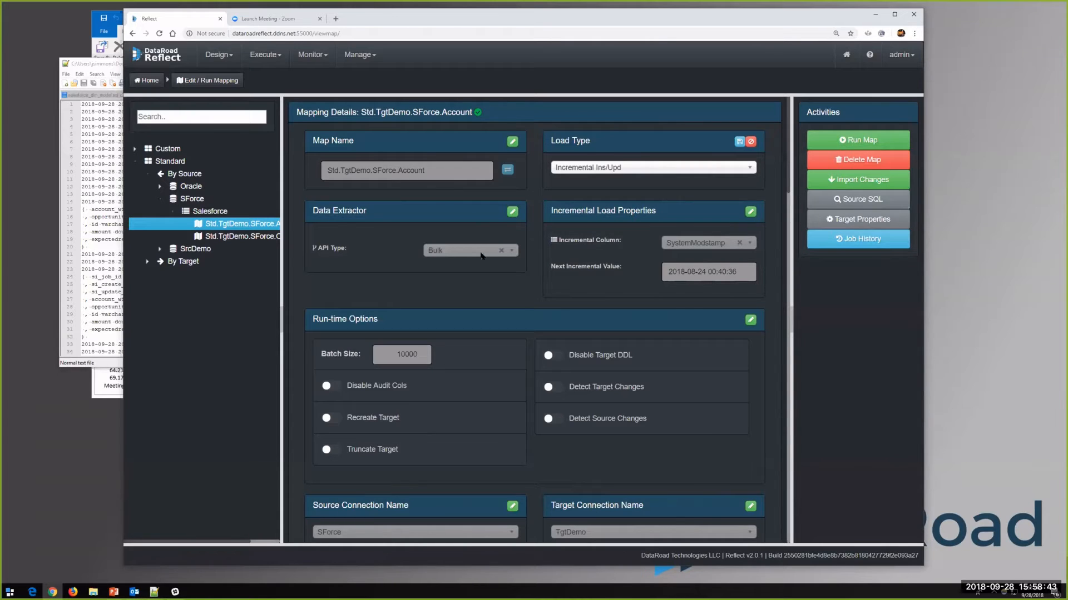
Examine the API Type choices of the Data Extractor and cancel editing that section
left_click(512, 212)
left_click(514, 250)
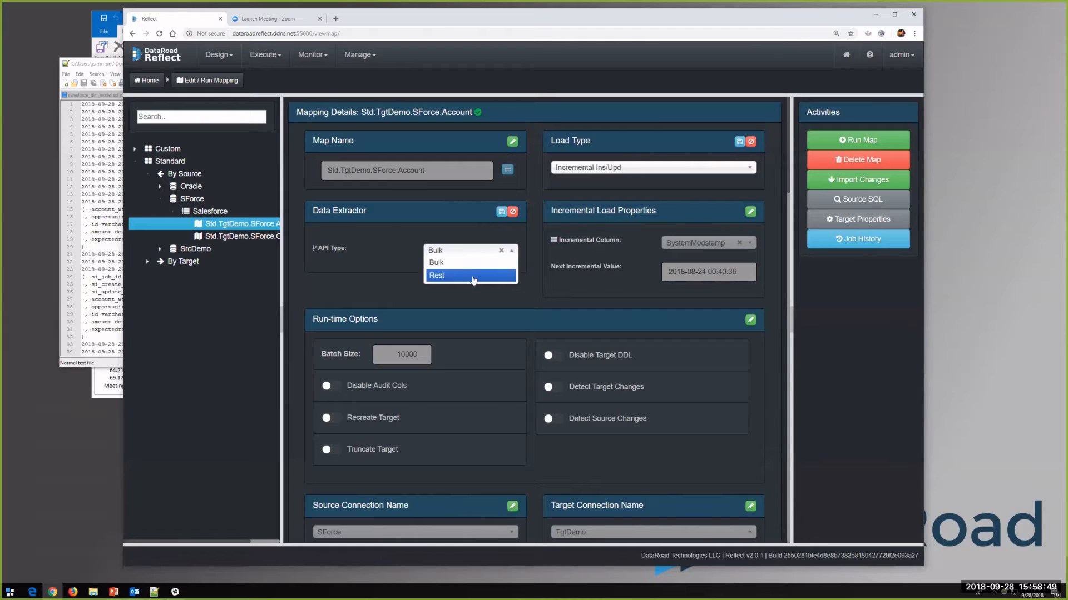
left_click(513, 212)
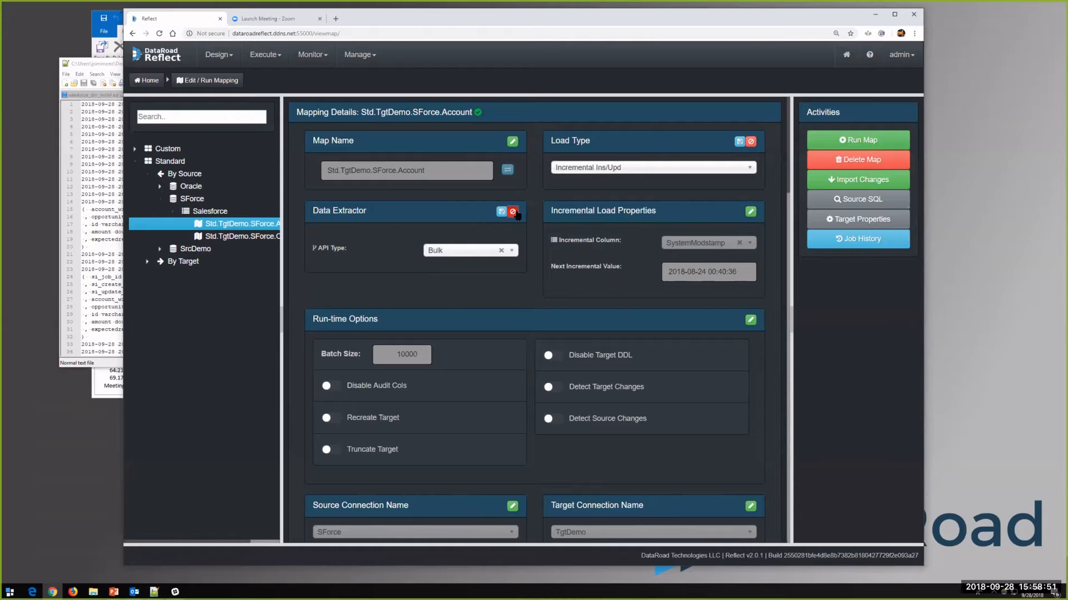
Examine the mapping's run-time options, including the descriptions of Truncate Target and Detect Target Changes, and its source and target connections
scroll(542, 235, "down", 1)
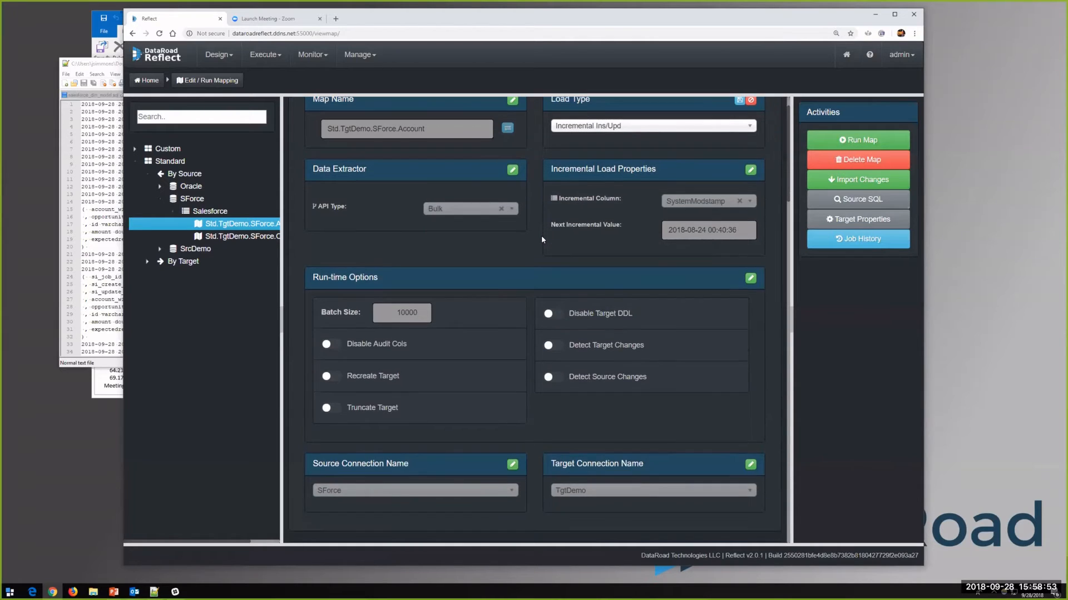
scroll(539, 235, "down", 3)
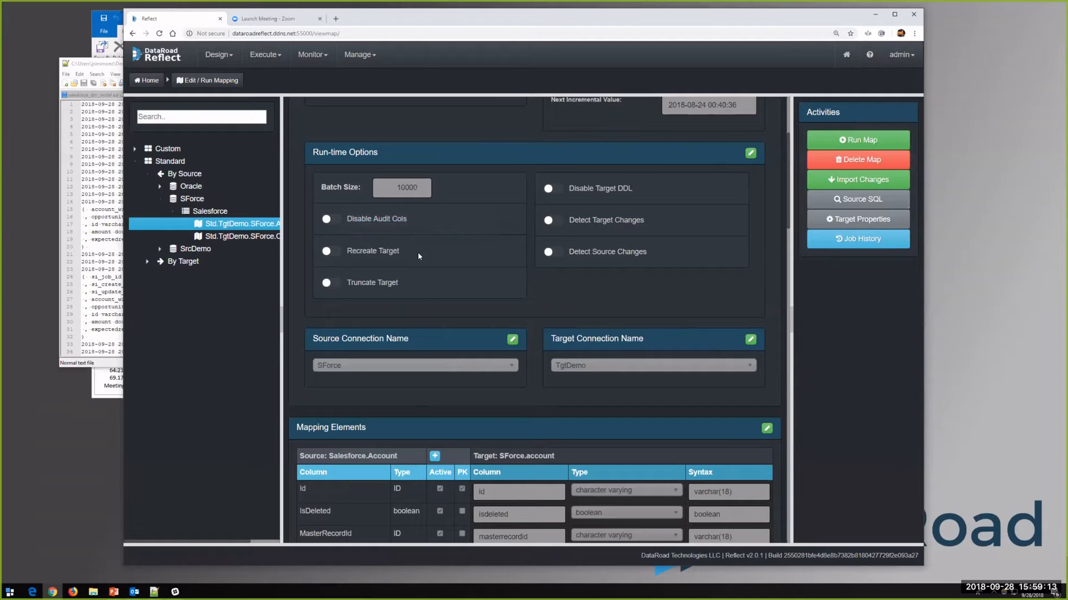
mouse_move(396, 284)
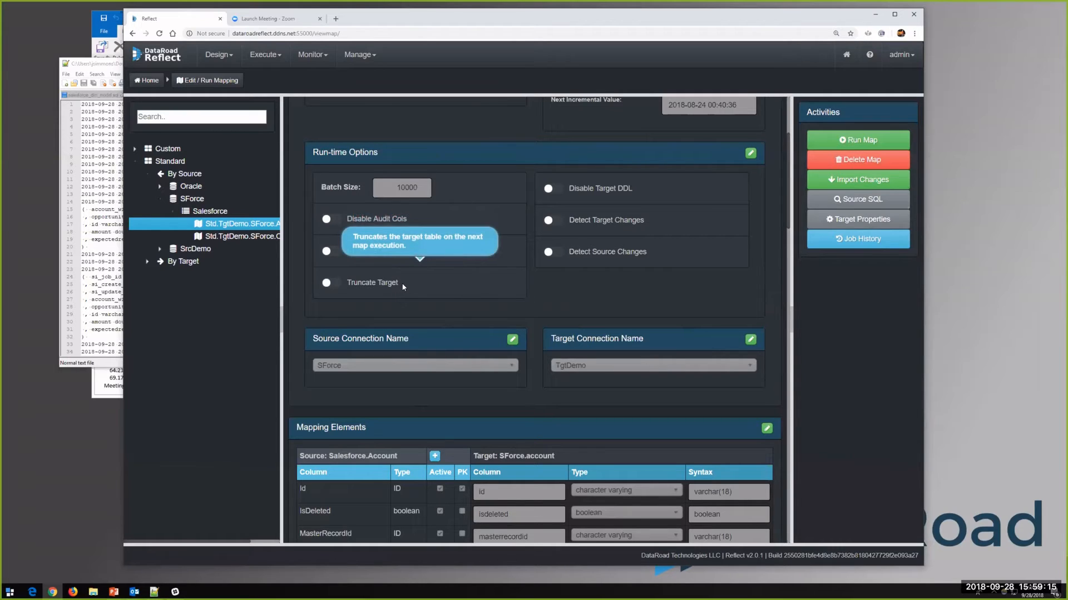
mouse_move(644, 190)
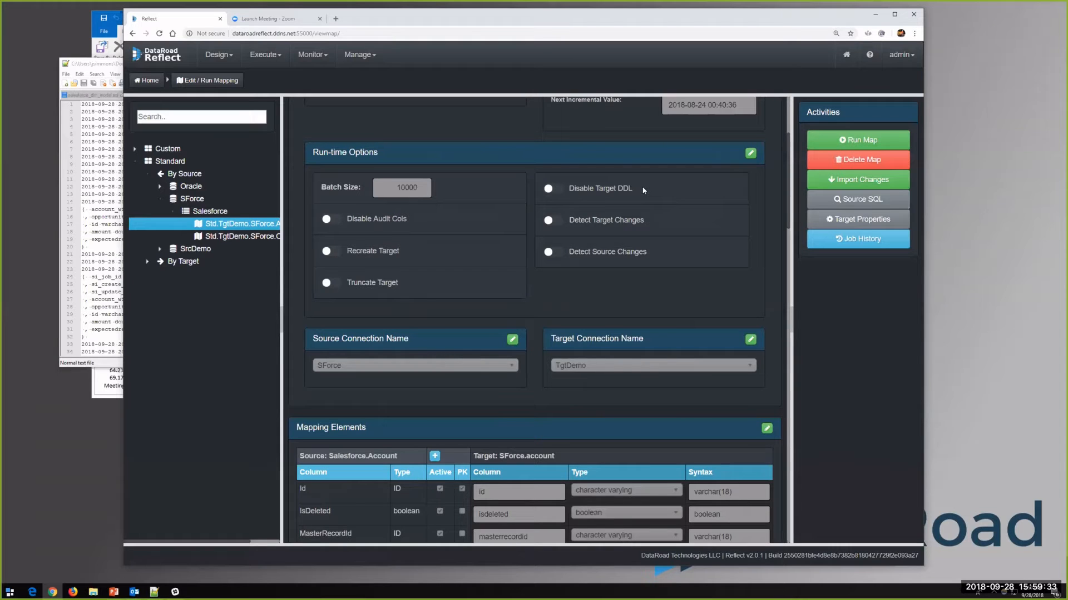
mouse_move(677, 222)
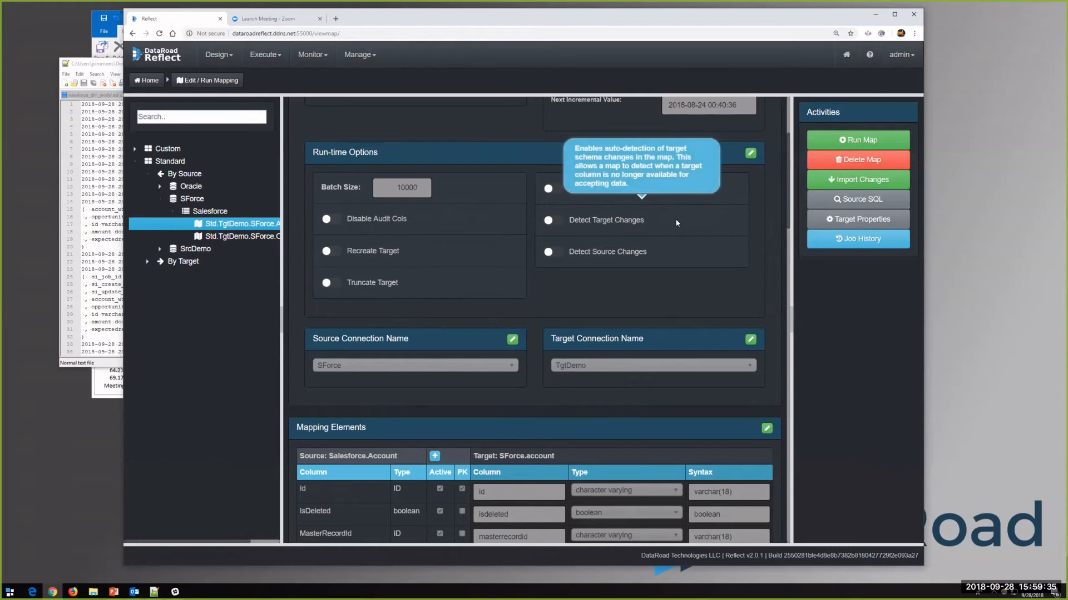
left_click(723, 213)
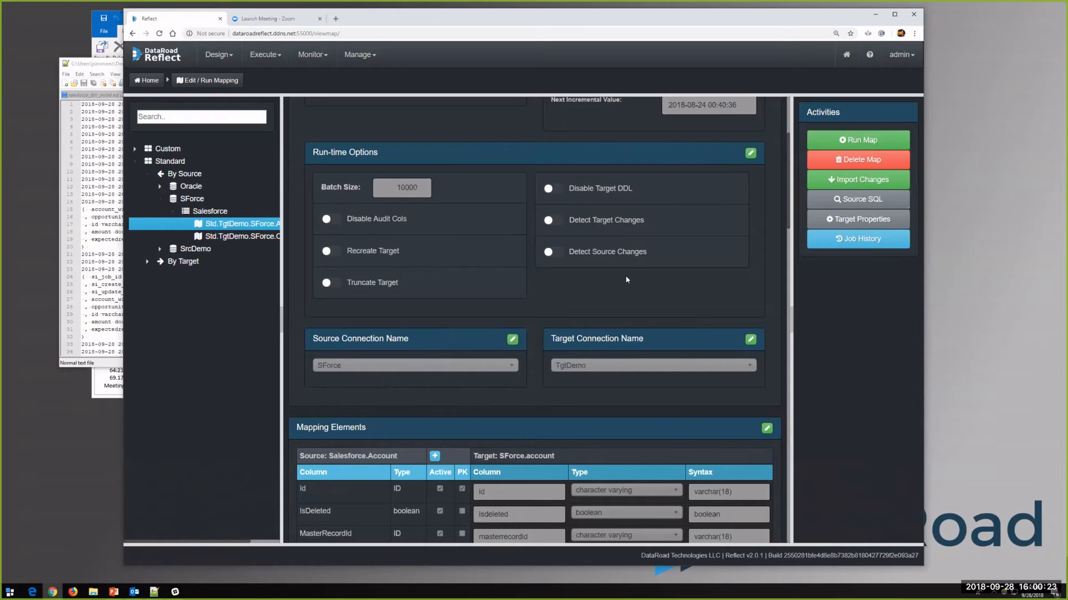
scroll(627, 280, "down", 2)
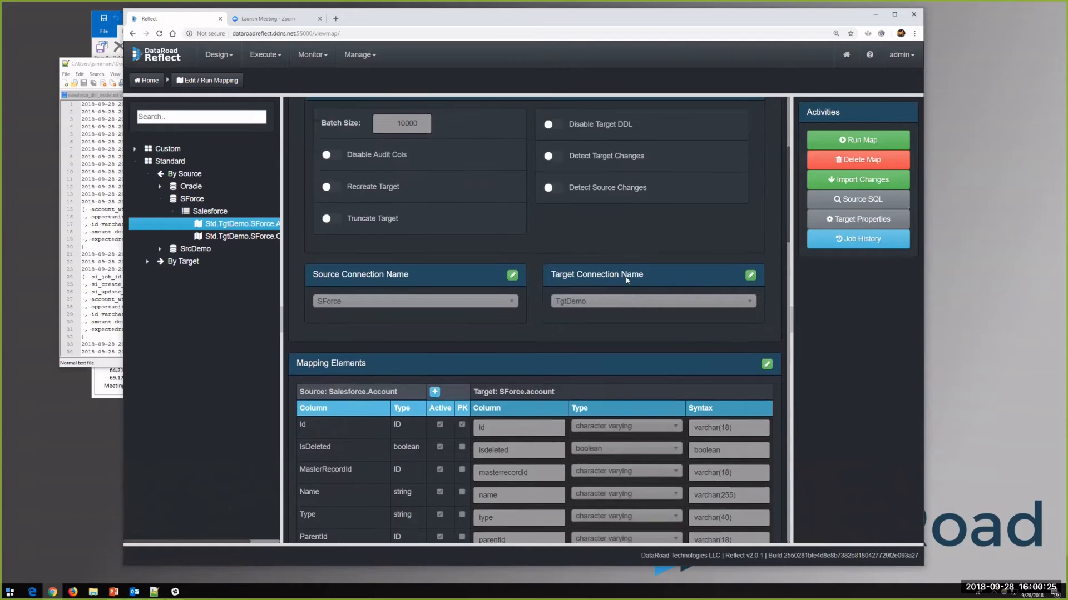
scroll(626, 280, "up", 3)
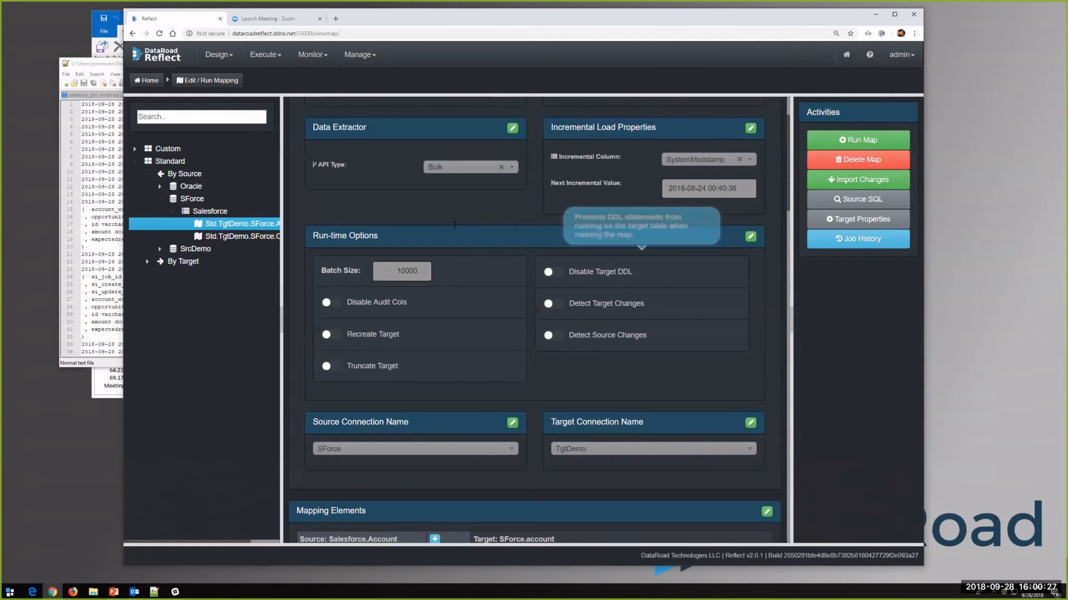
scroll(462, 237, "up", 2)
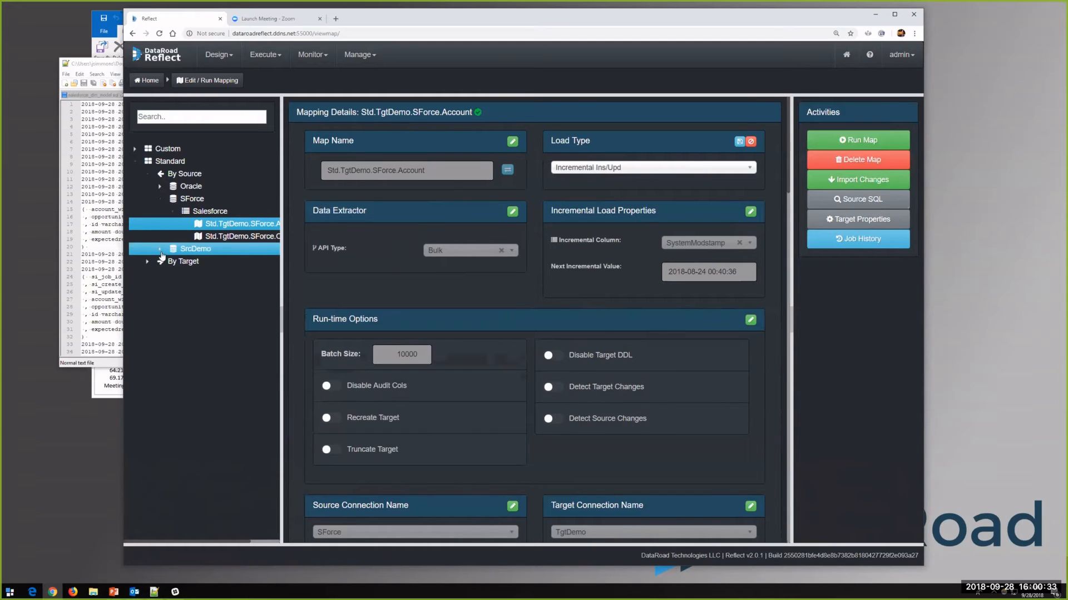
Open the Oracle HR.COUNTRIES standard mapping by source and expand its mapping details to review the settings
left_click(159, 186)
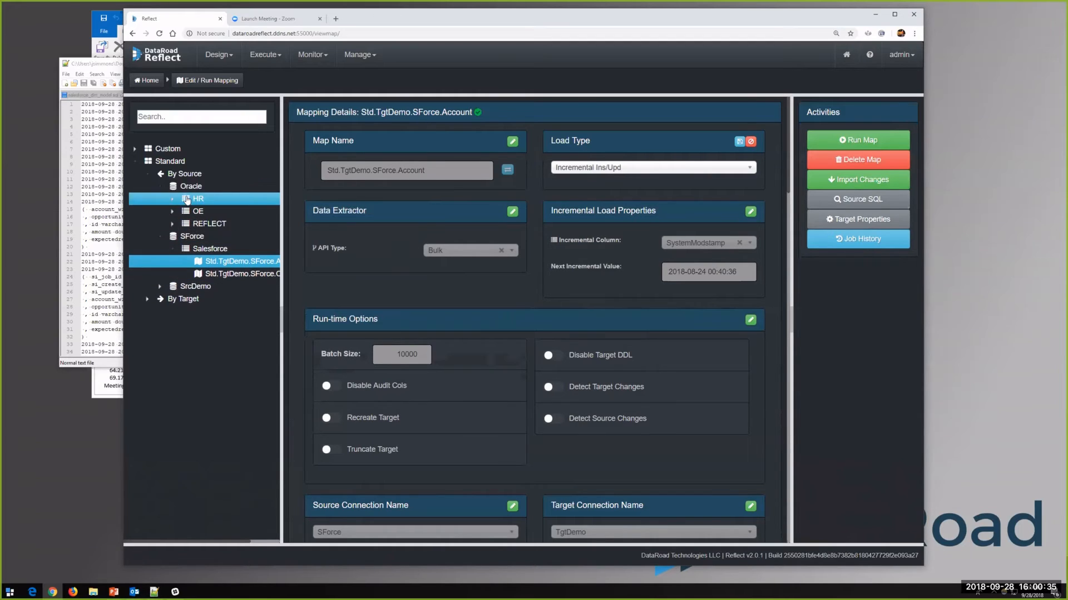
left_click(172, 199)
left_click(234, 214)
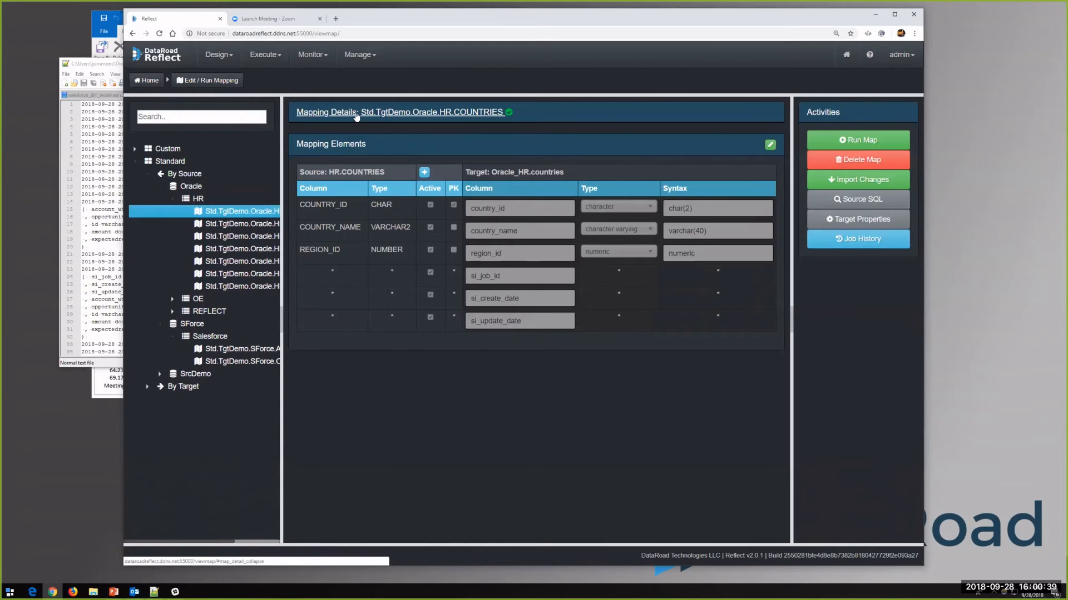
left_click(356, 114)
scroll(383, 230, "down", 2)
scroll(382, 230, "up", 2)
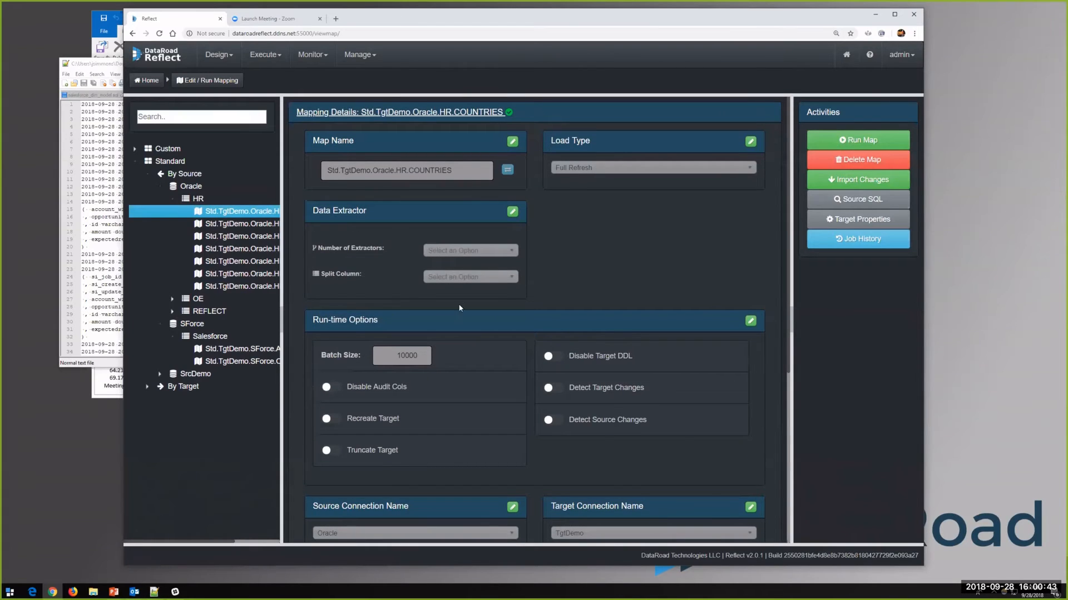
Try 4 extractors with <CustomExpression> as the split column in the COUNTRIES mapping's Data Extractor, and cancel editing
left_click(512, 213)
left_click(513, 251)
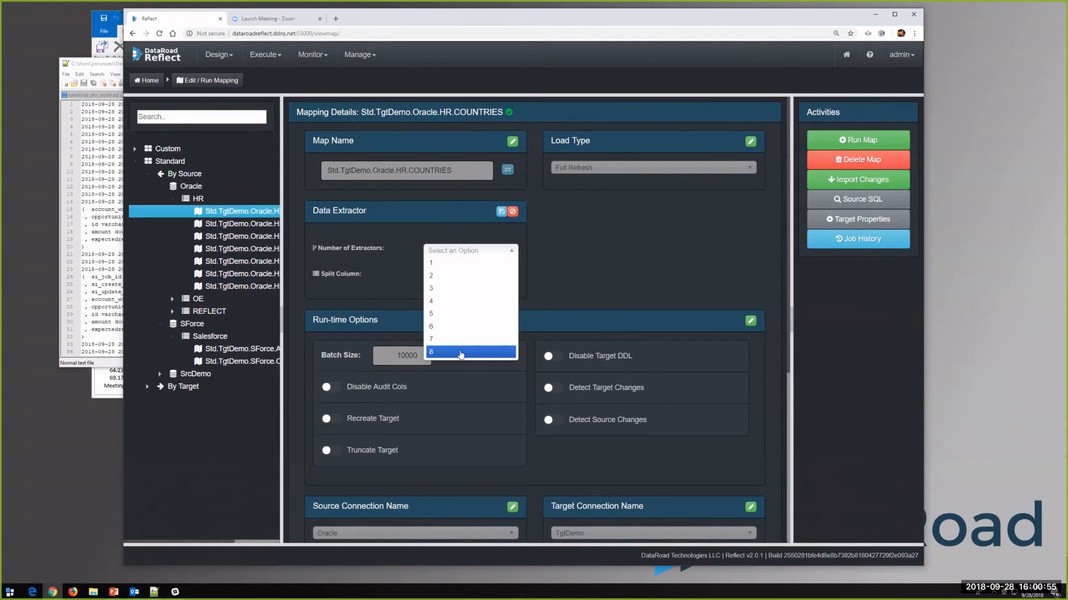
left_click(461, 306)
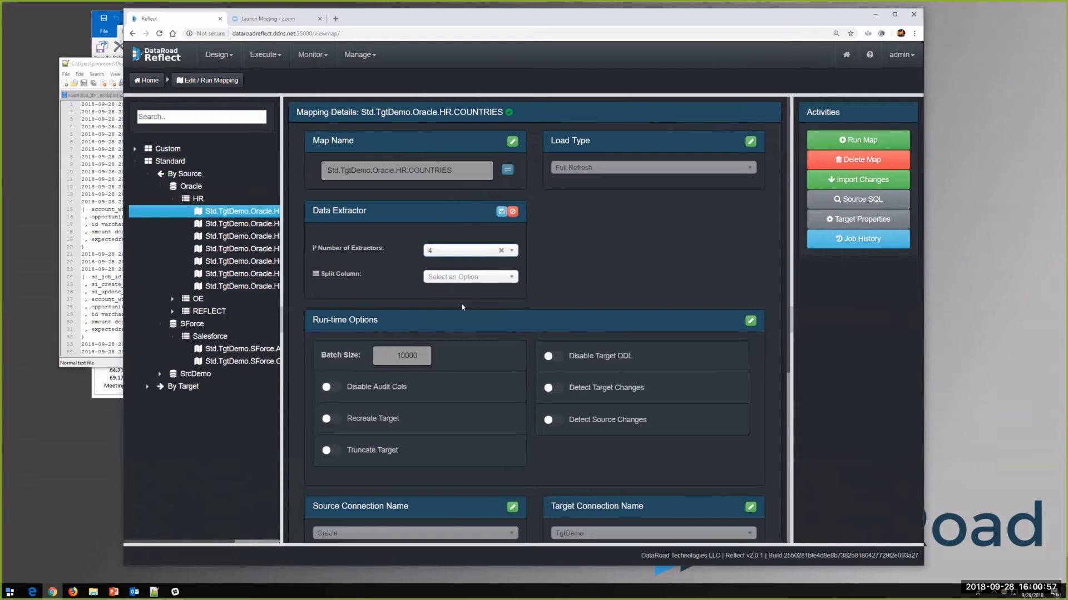
left_click(511, 277)
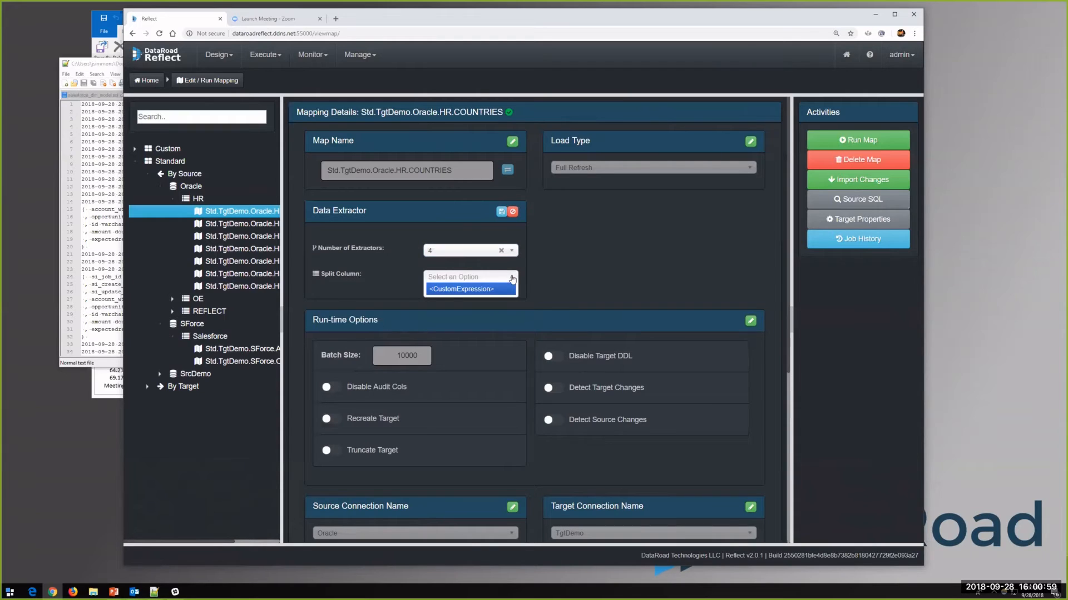
left_click(471, 290)
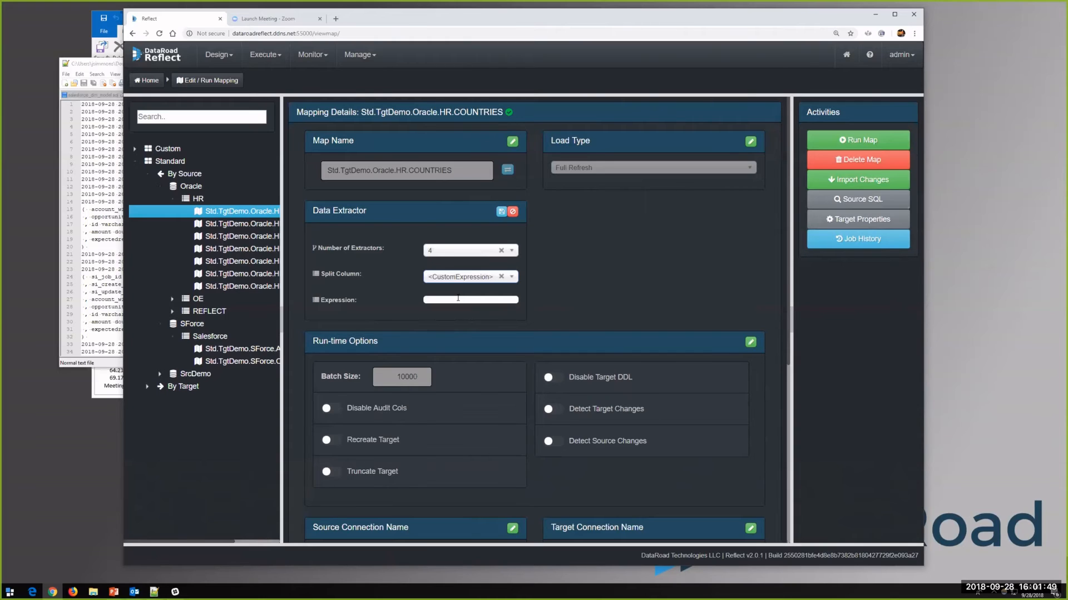
left_click(513, 212)
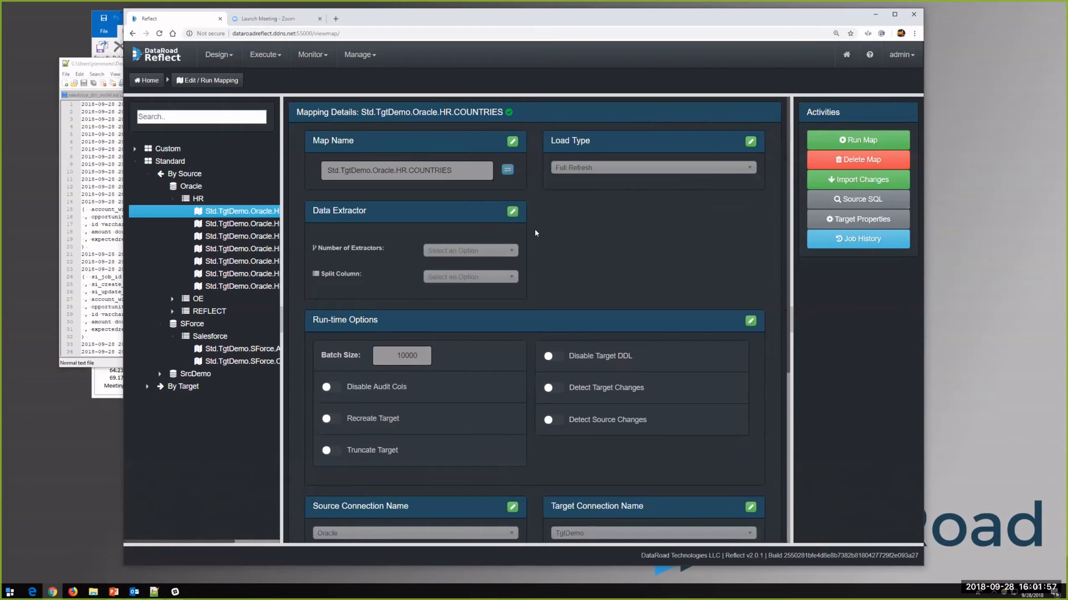
Review the COUNTRIES mapping's run-time options and source and target connections, and collapse the mapping details
scroll(535, 228, "down", 2)
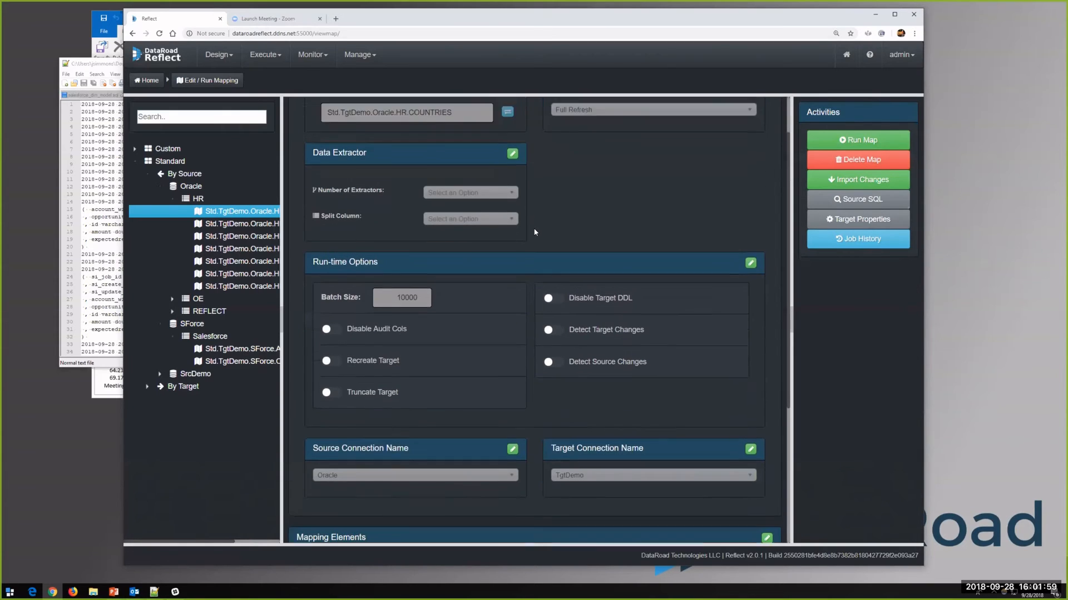
scroll(532, 226, "up", 2)
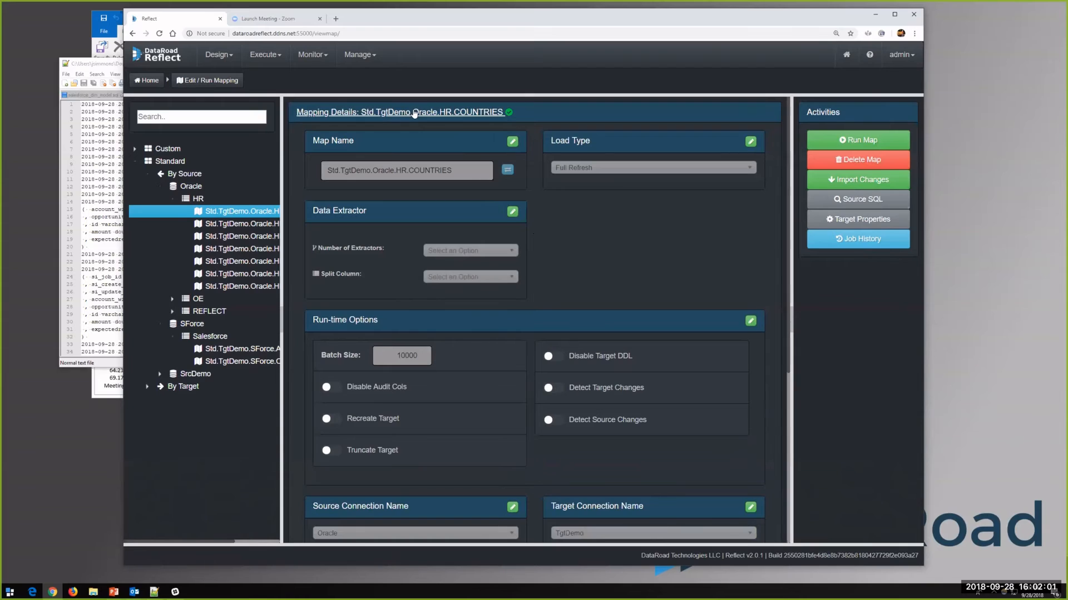
left_click(414, 112)
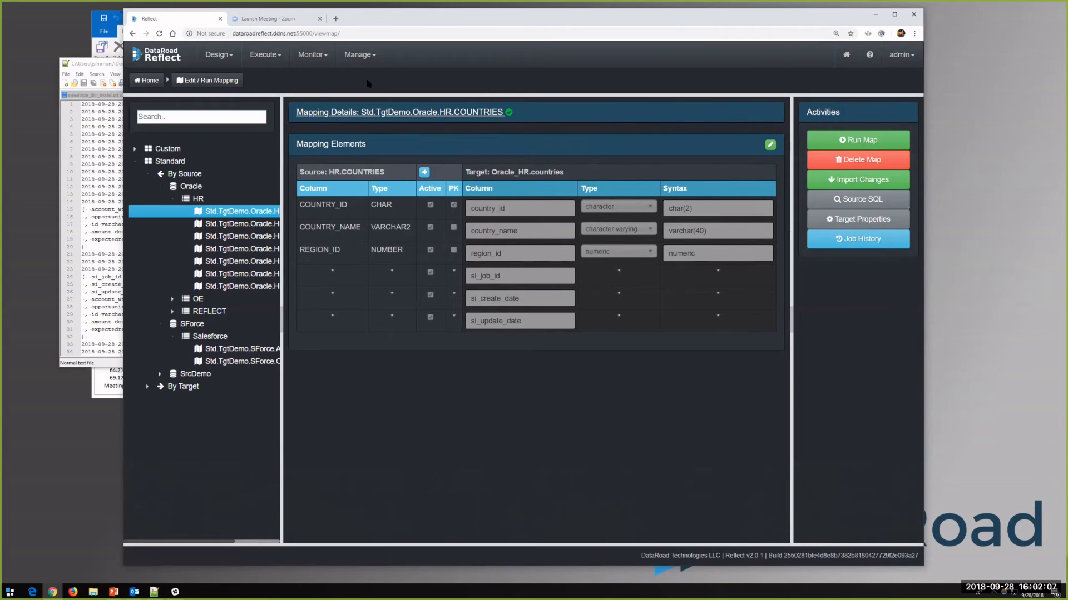
left_click(218, 54)
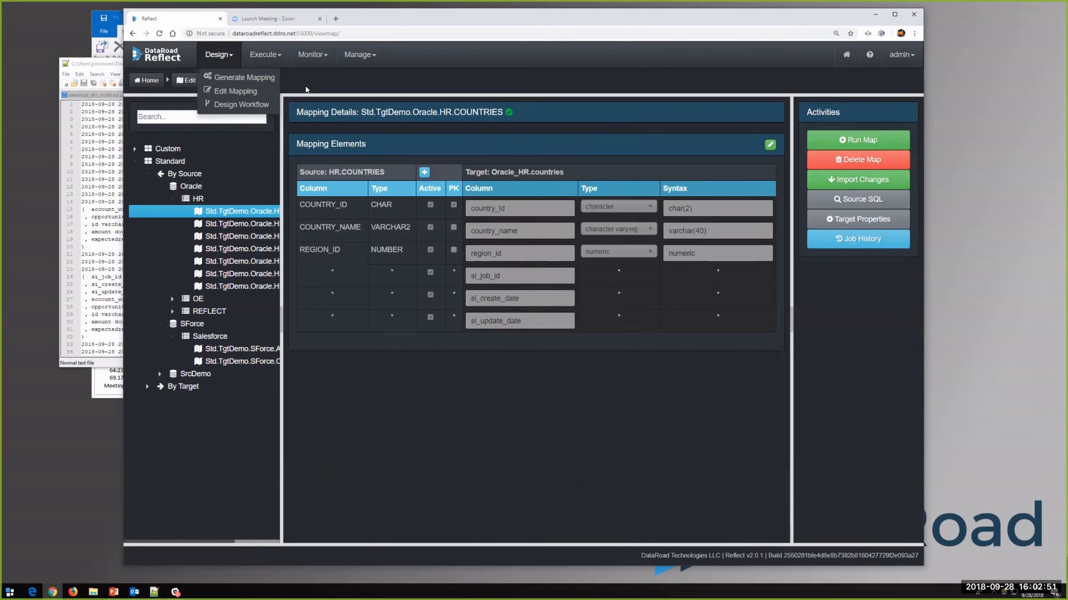
left_click(305, 85)
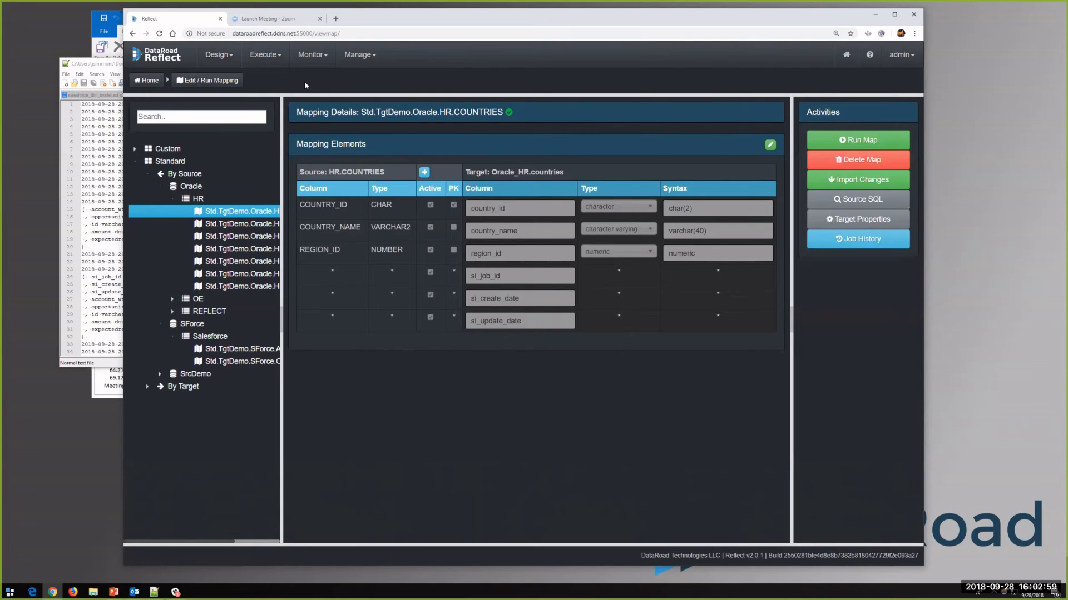
Open the connection management page and begin a new File connection with file type Delimited File and file system type S3
left_click(358, 55)
left_click(365, 78)
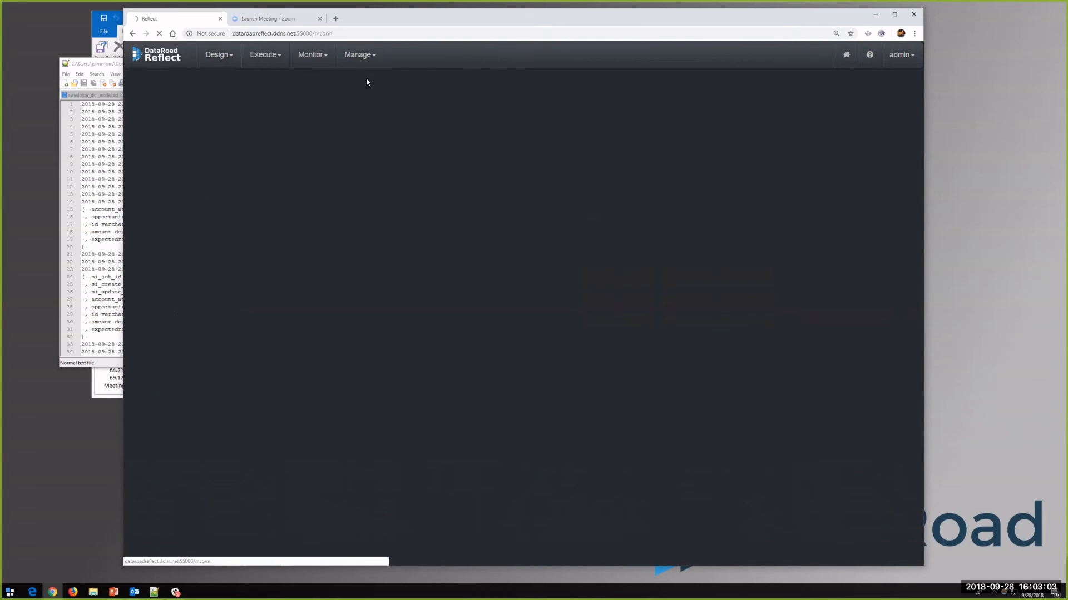
left_click(292, 146)
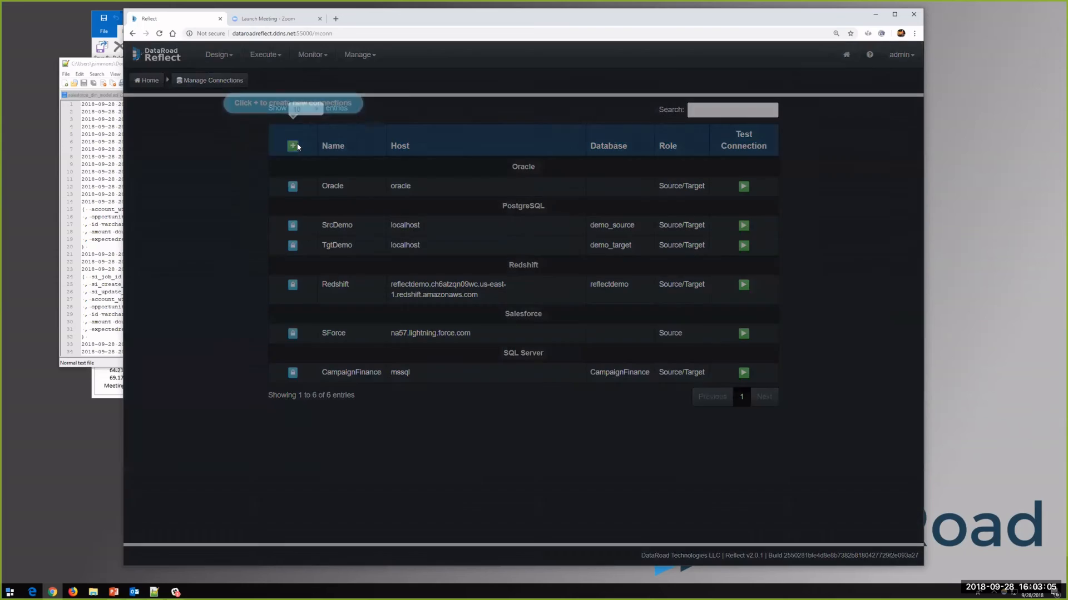
left_click(440, 123)
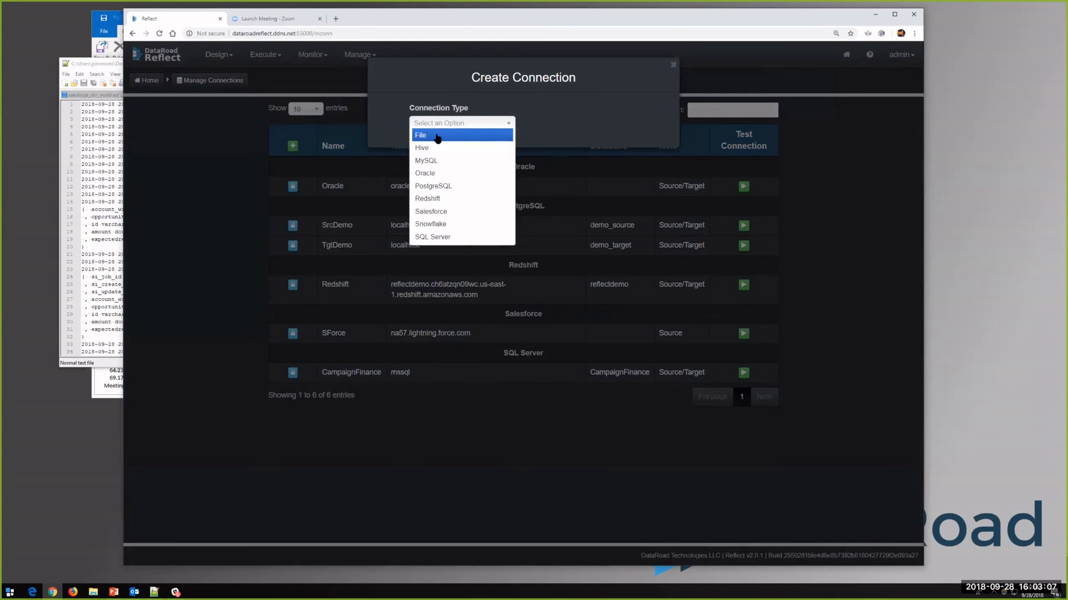
left_click(438, 136)
left_click(553, 136)
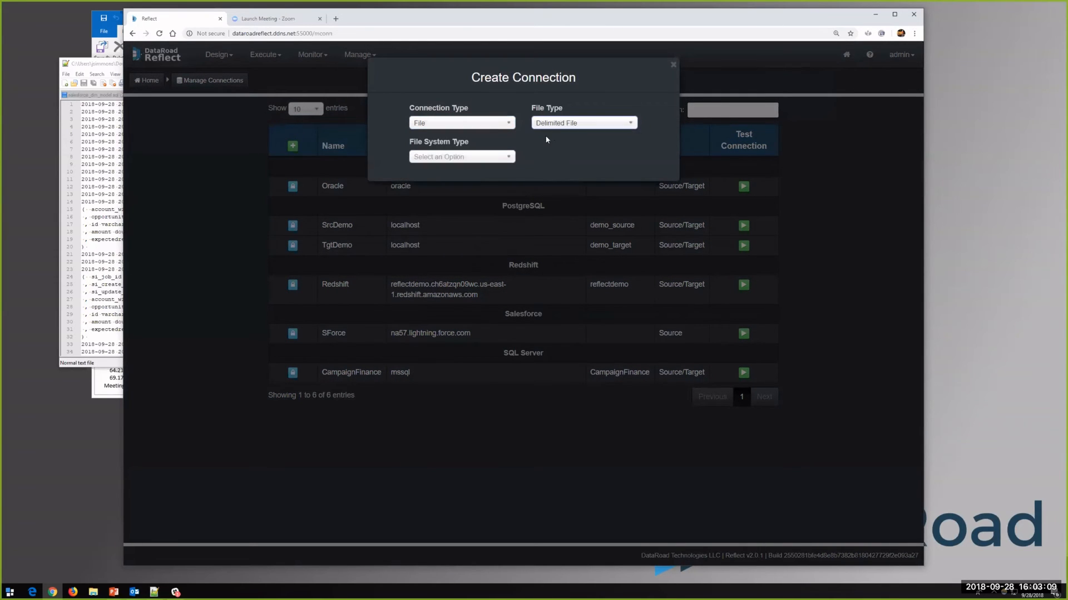
left_click(501, 158)
left_click(496, 195)
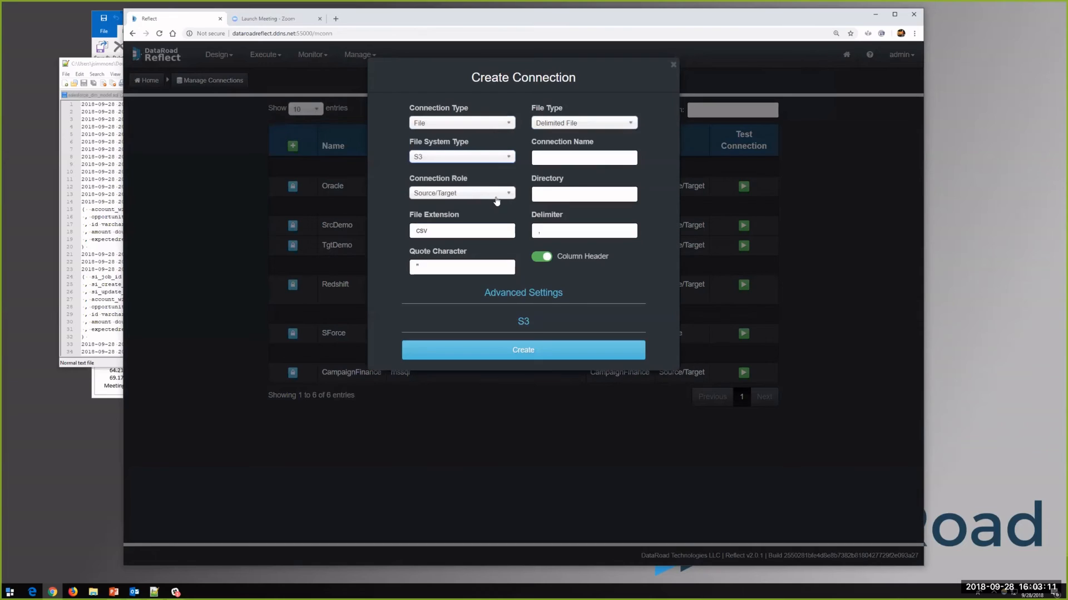
Examine the file connection's S3 fields and advanced settings, and close the form without creating the connection
left_click(521, 321)
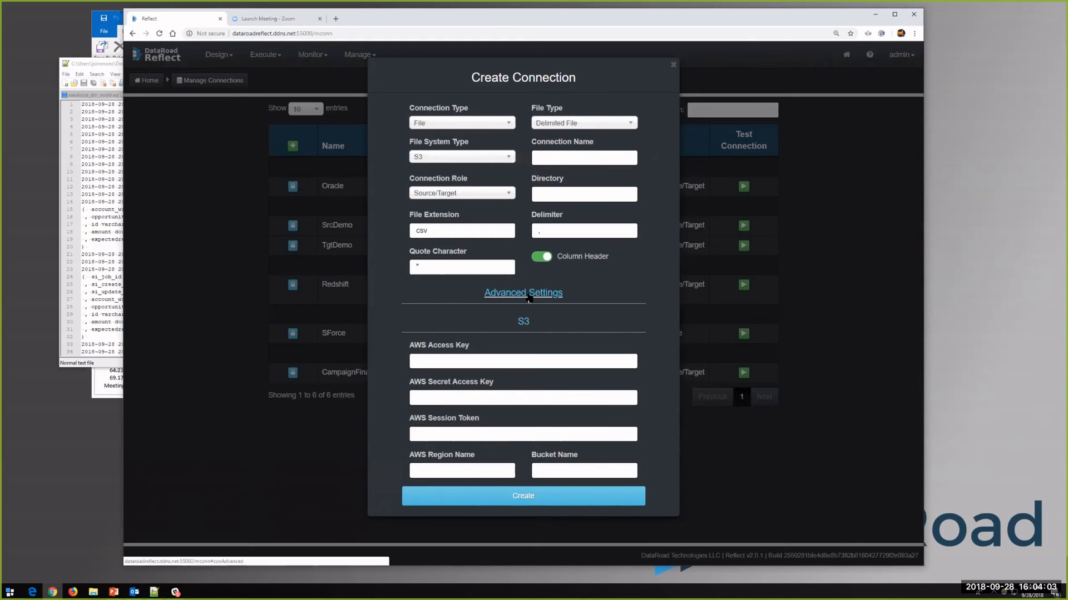
left_click(553, 293)
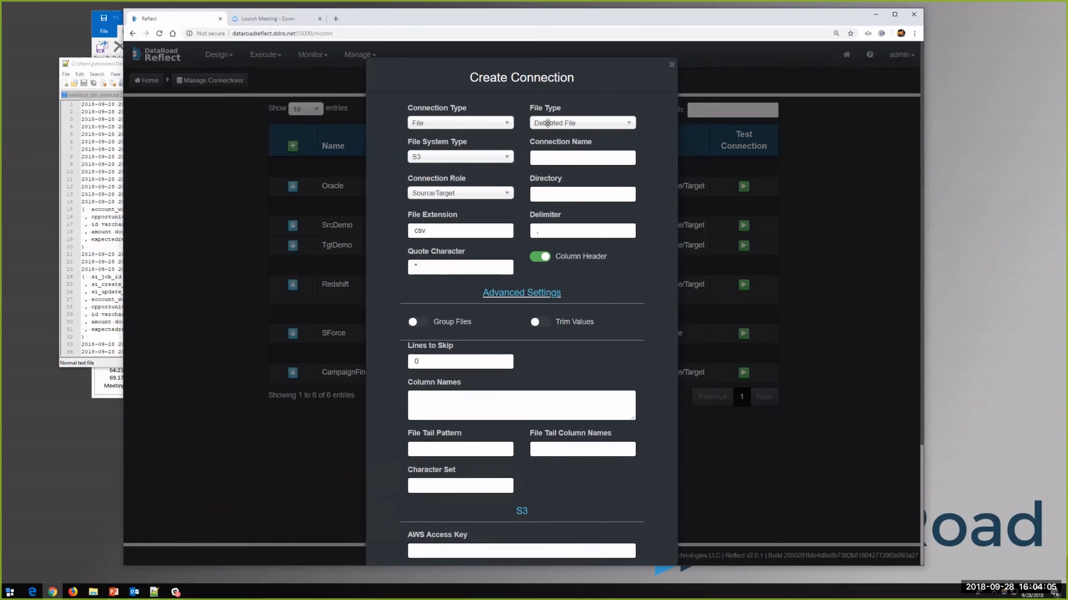
left_click(672, 65)
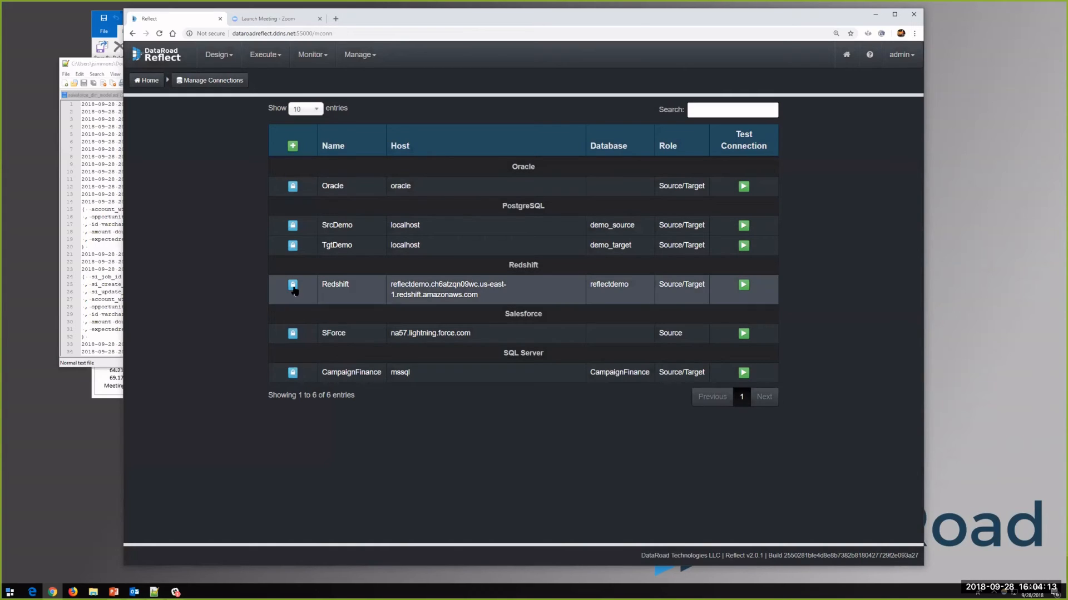
Begin a new Snowflake connection, examine its general and S3 fields, and close the form without creating it
left_click(293, 147)
left_click(507, 123)
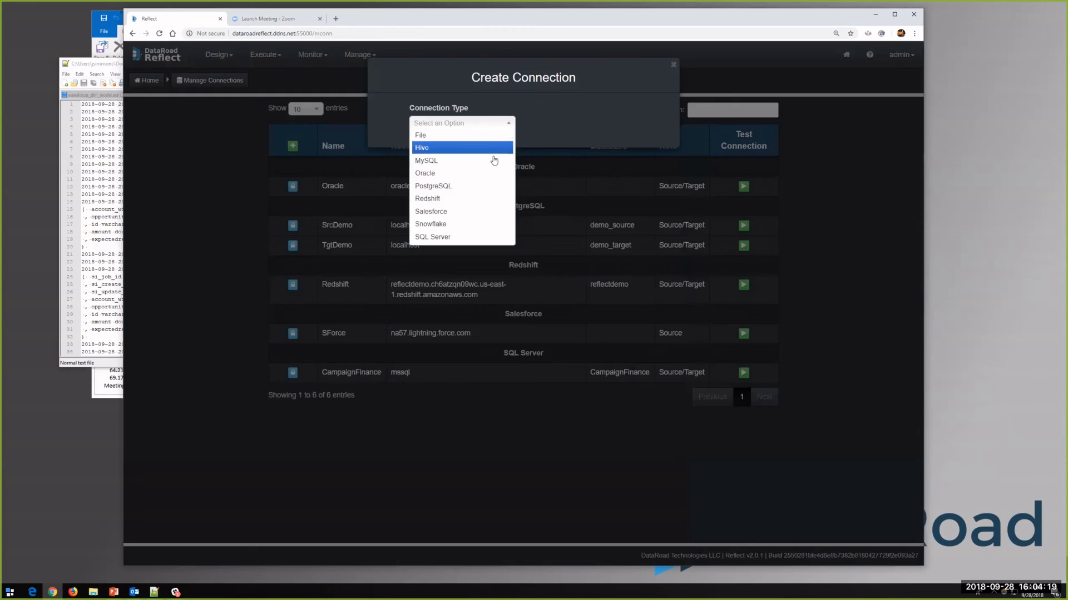
left_click(477, 224)
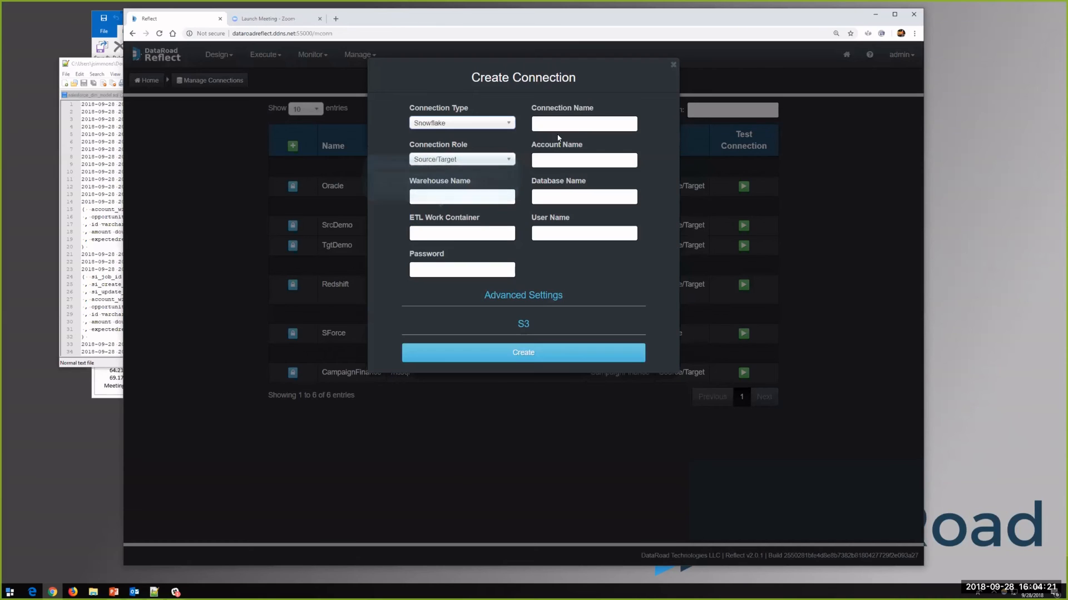
left_click(523, 325)
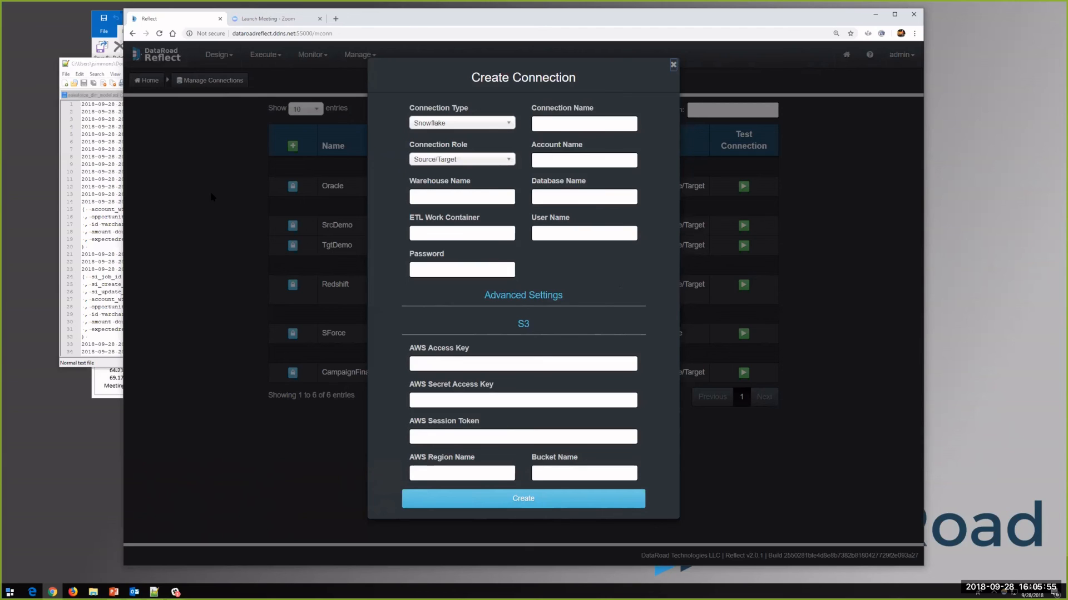
left_click(673, 64)
Review the workflow job history, and open the mapping job history
left_click(316, 56)
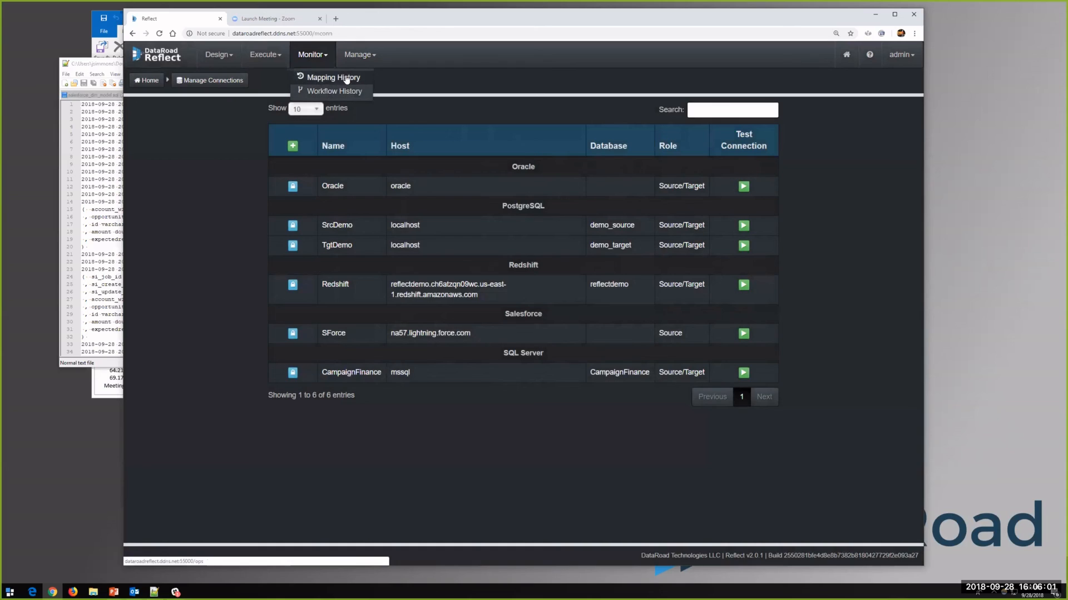
left_click(320, 63)
left_click(320, 64)
left_click(354, 98)
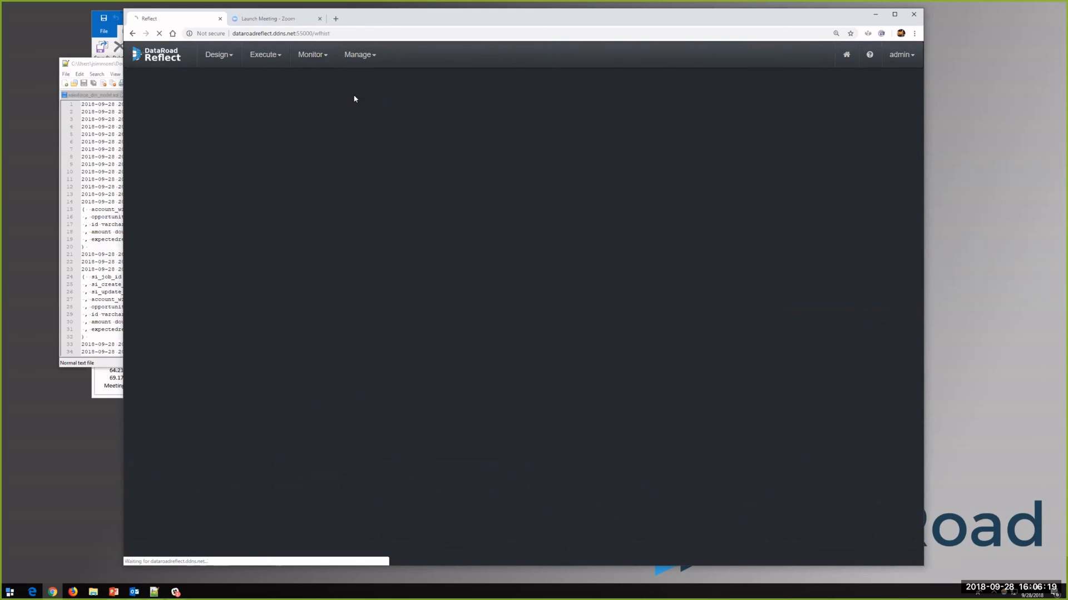
left_click(312, 56)
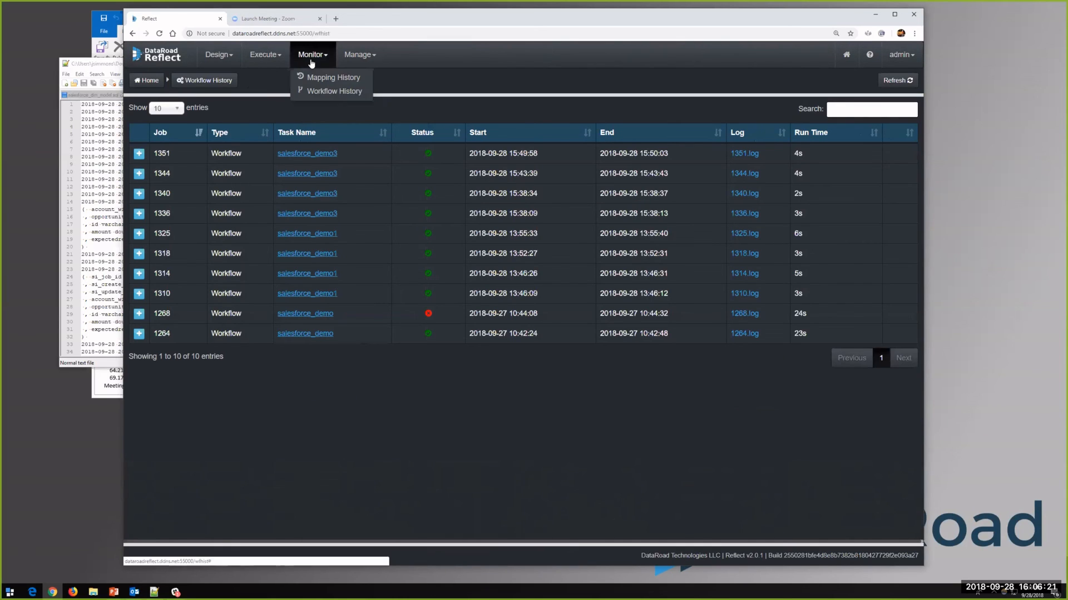
left_click(318, 78)
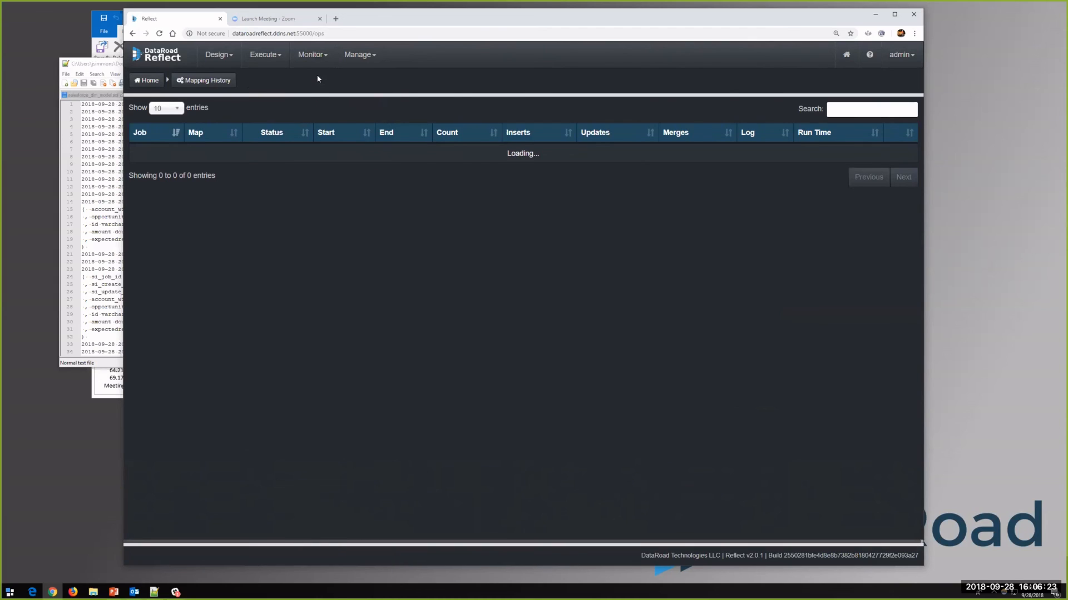